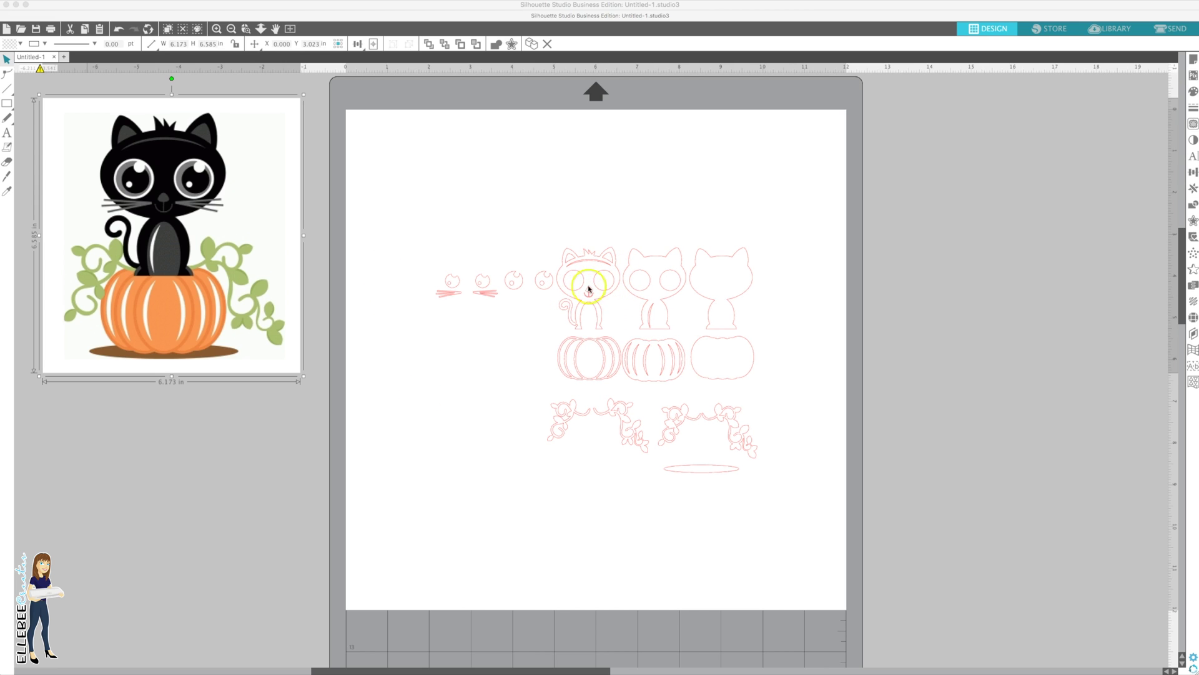
- Enlarge the grouped cat, pumpkin and vine design to about 20.11 in wide and 14.1 in high
click(601, 322)
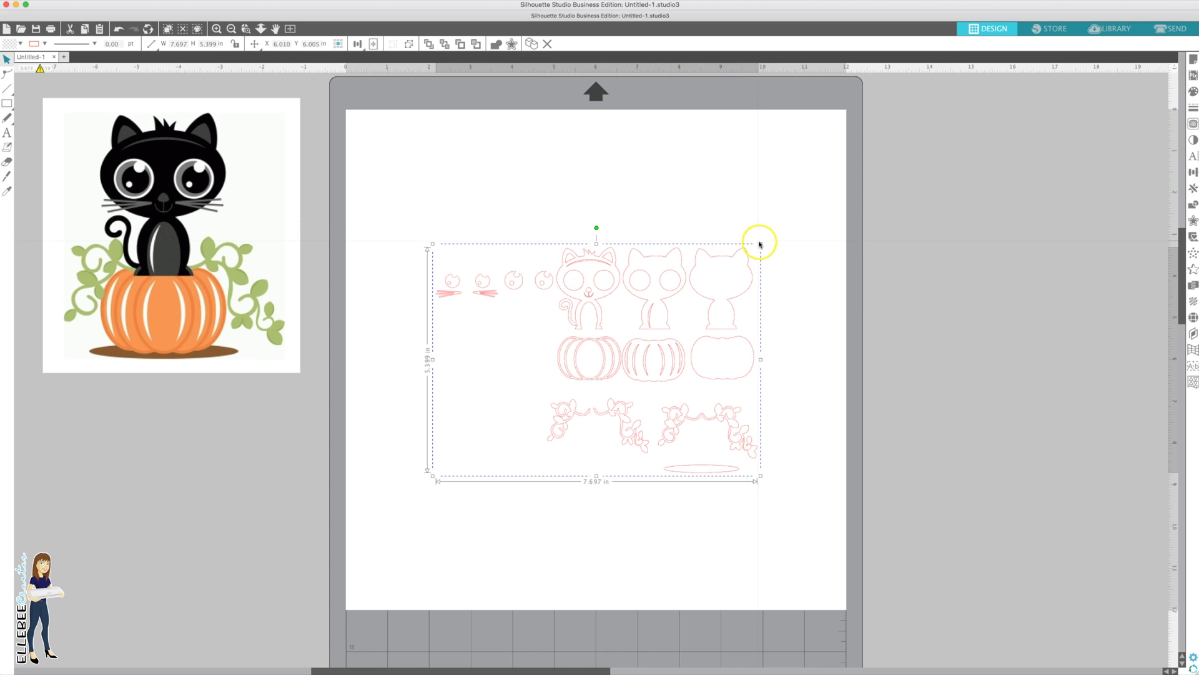
drag(761, 244, 1025, 122)
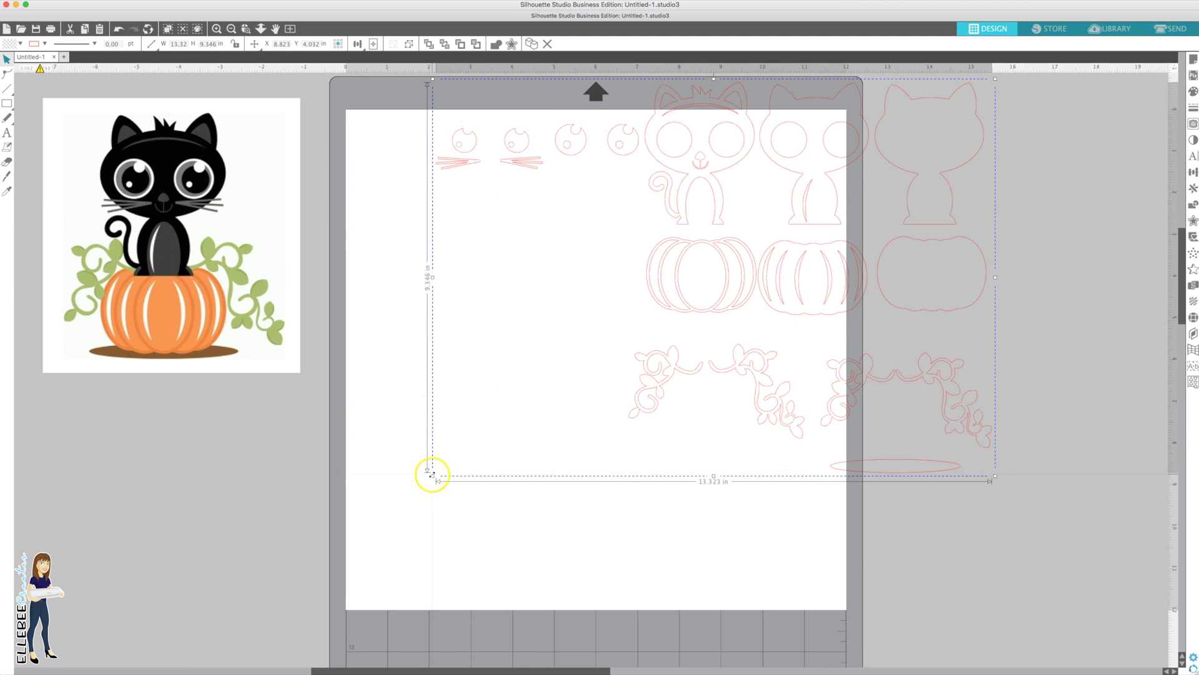
drag(432, 475, 238, 604)
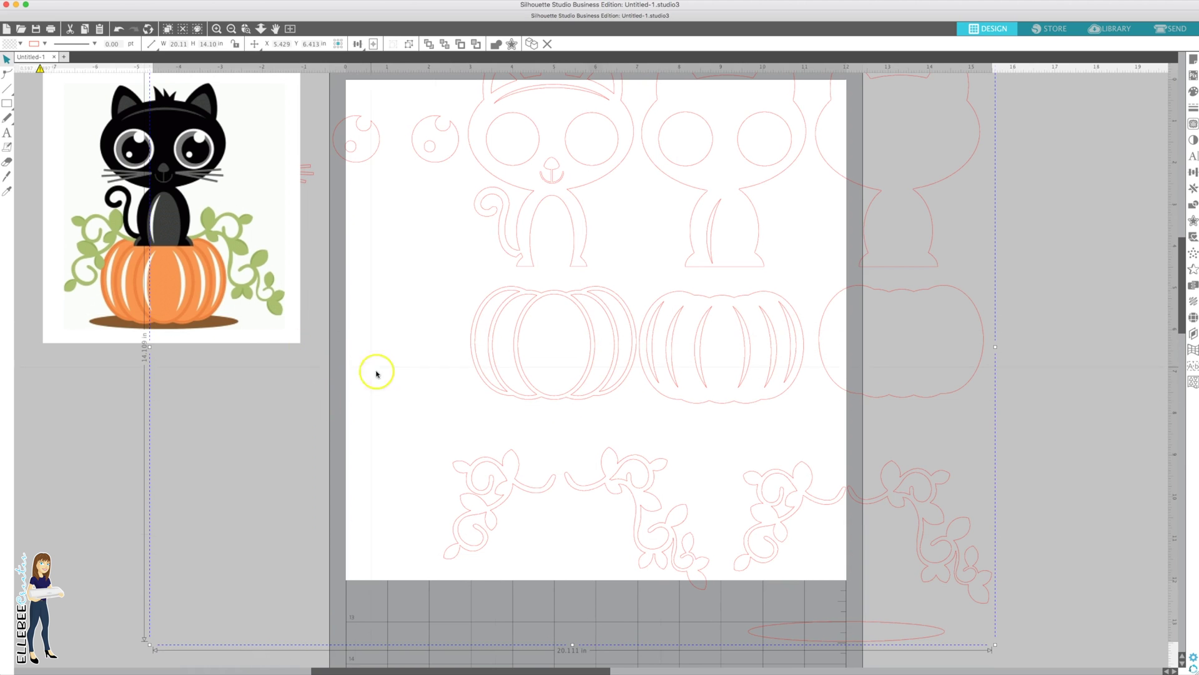
- Ungroup the enlarged cat, pumpkin and vine design into separate pieces
click(188, 359)
drag(174, 340, 14, 340)
scroll(291, 352, left, 2)
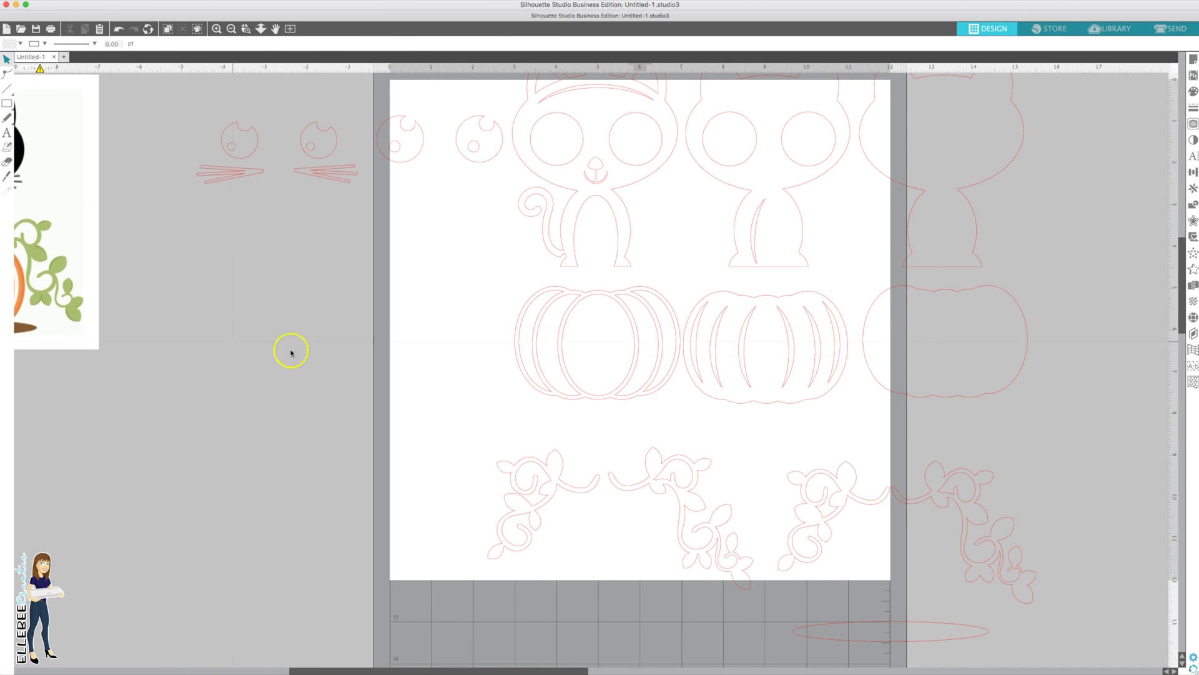
click(536, 362)
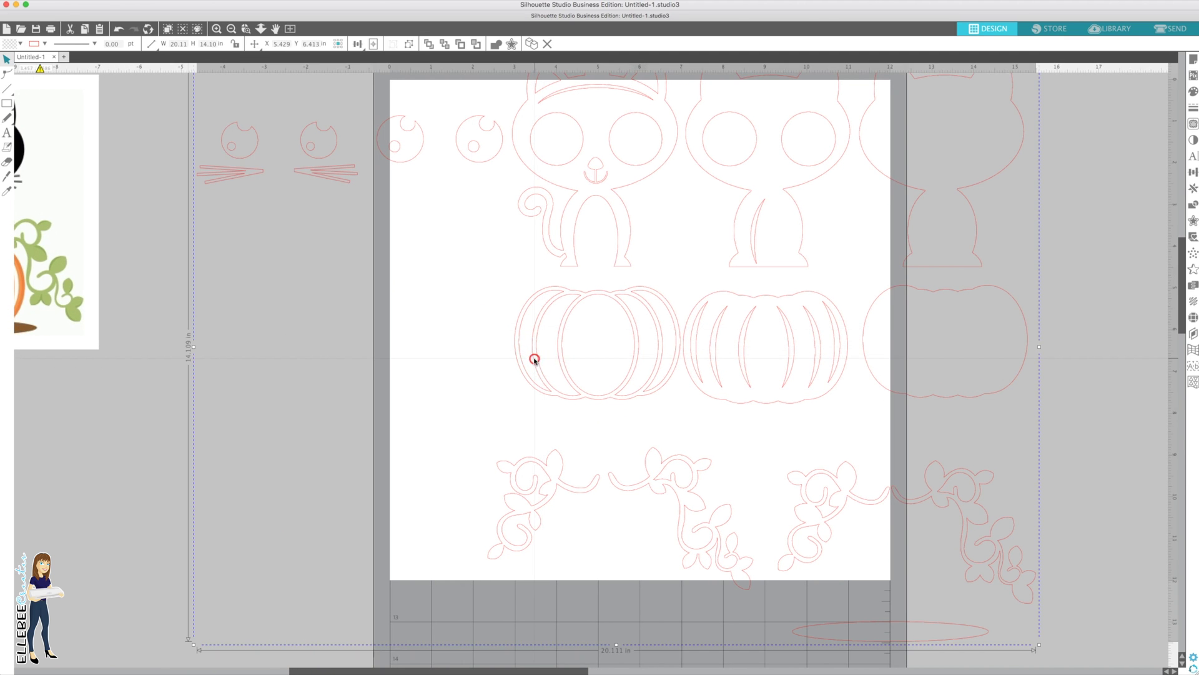
right_click(535, 359)
click(559, 507)
- Delete the pumpkin, vine and ground oval pieces from the design
drag(456, 332, 997, 639)
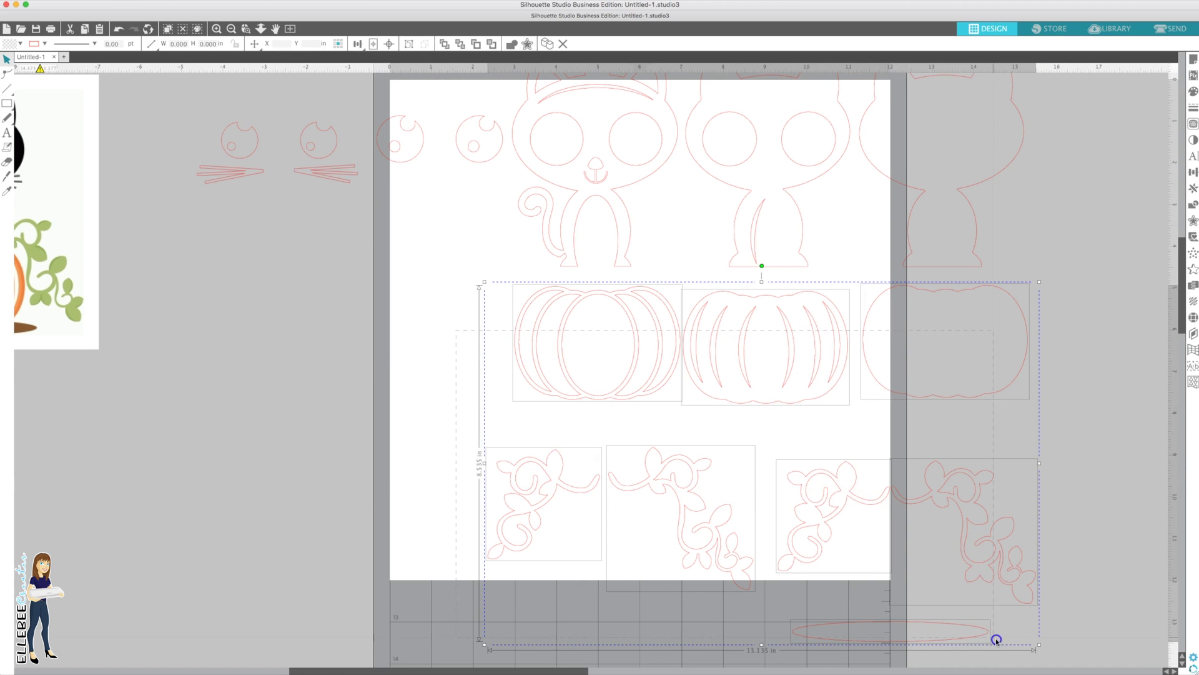
key(Delete)
- Enlarge all the remaining cat, eye and whisker pieces together to about 21.13 in wide
scroll(814, 477, up, 4)
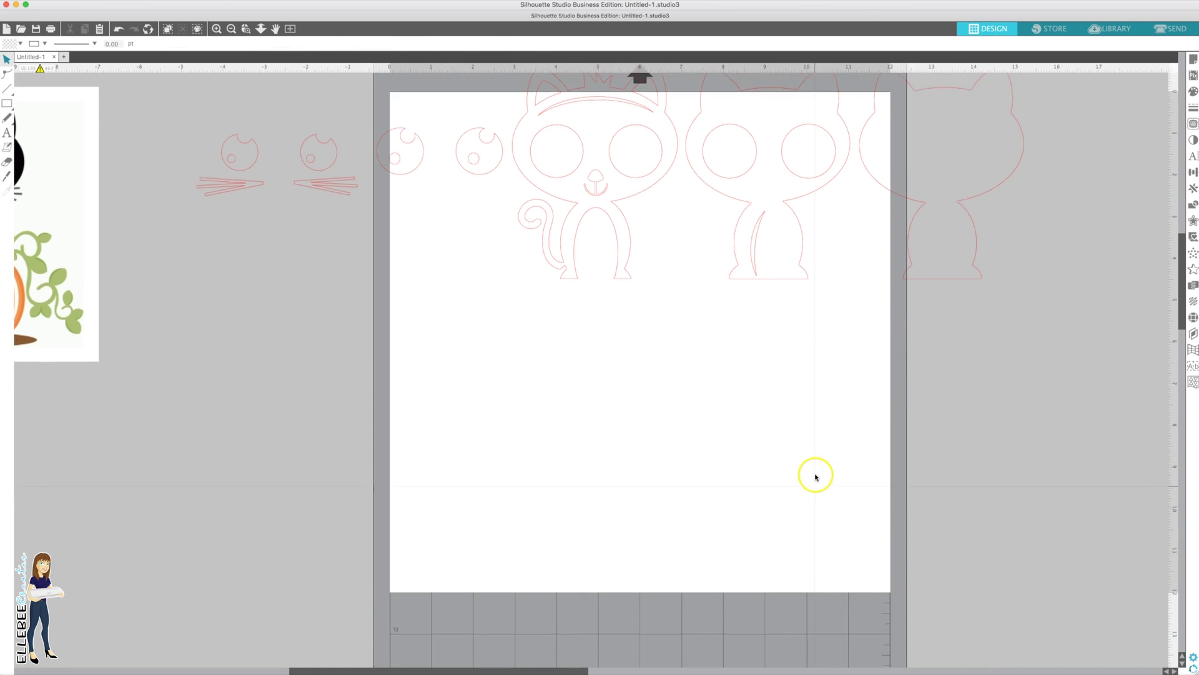
drag(1033, 118, 224, 350)
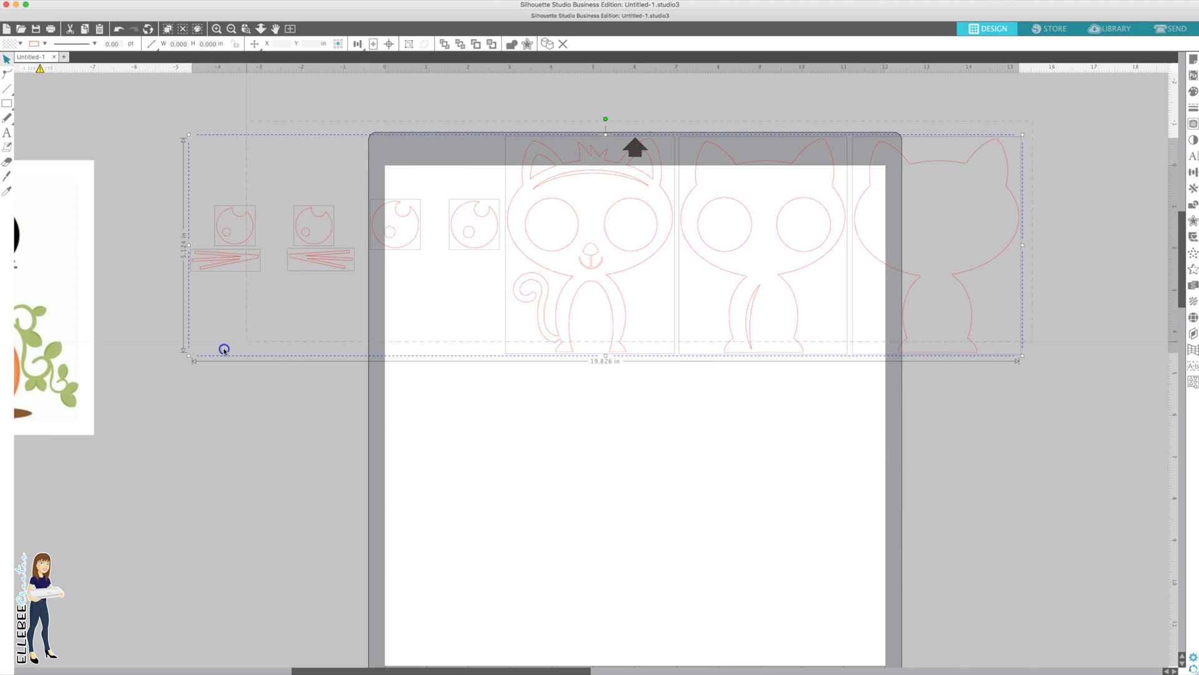
click(715, 261)
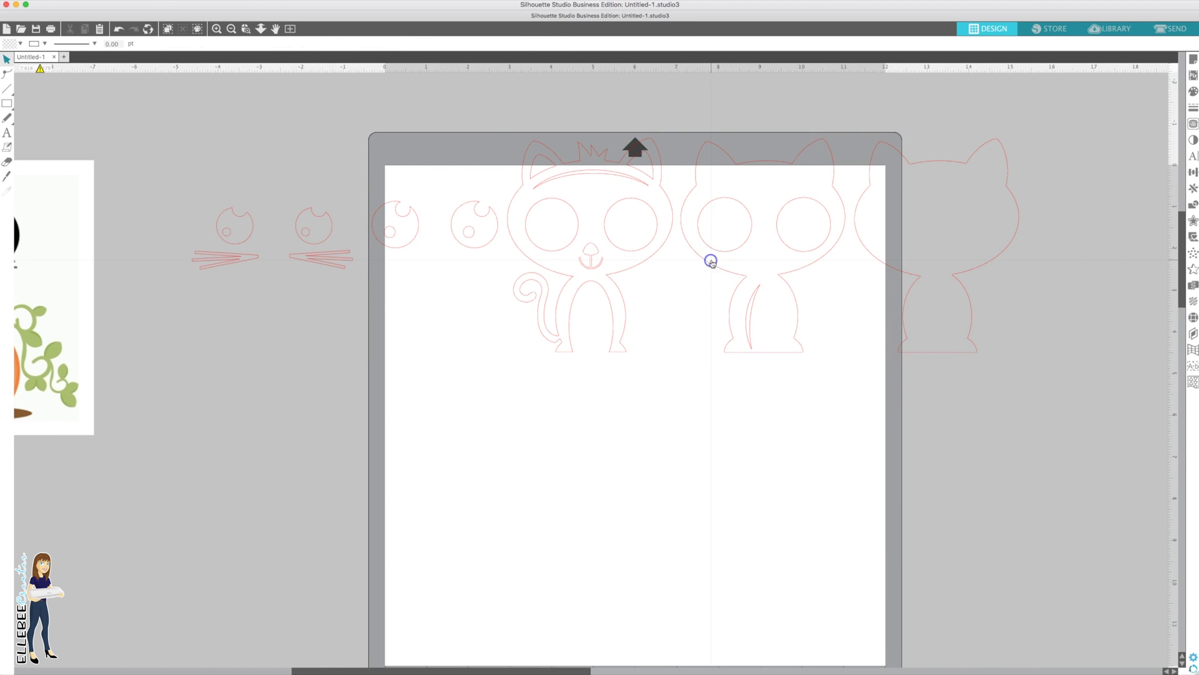
drag(1050, 151, 137, 385)
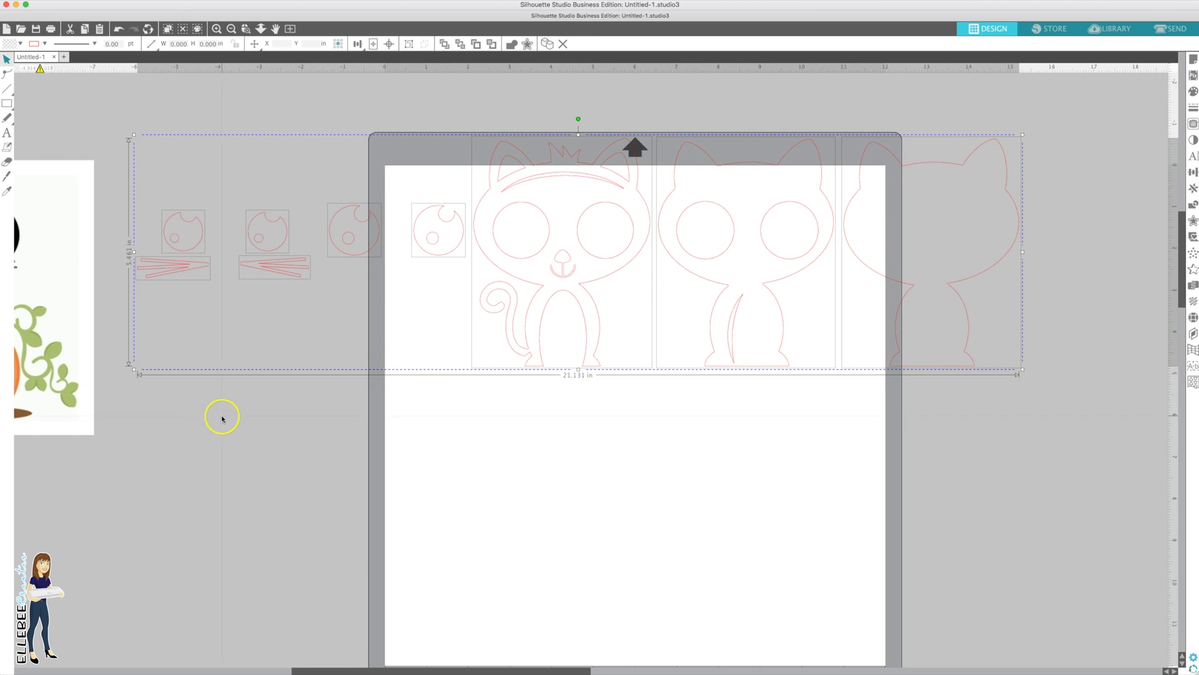
click(241, 415)
- Move the three cat bodies down the page and place the eyes and whiskers on the page above them
drag(1121, 218, 499, 222)
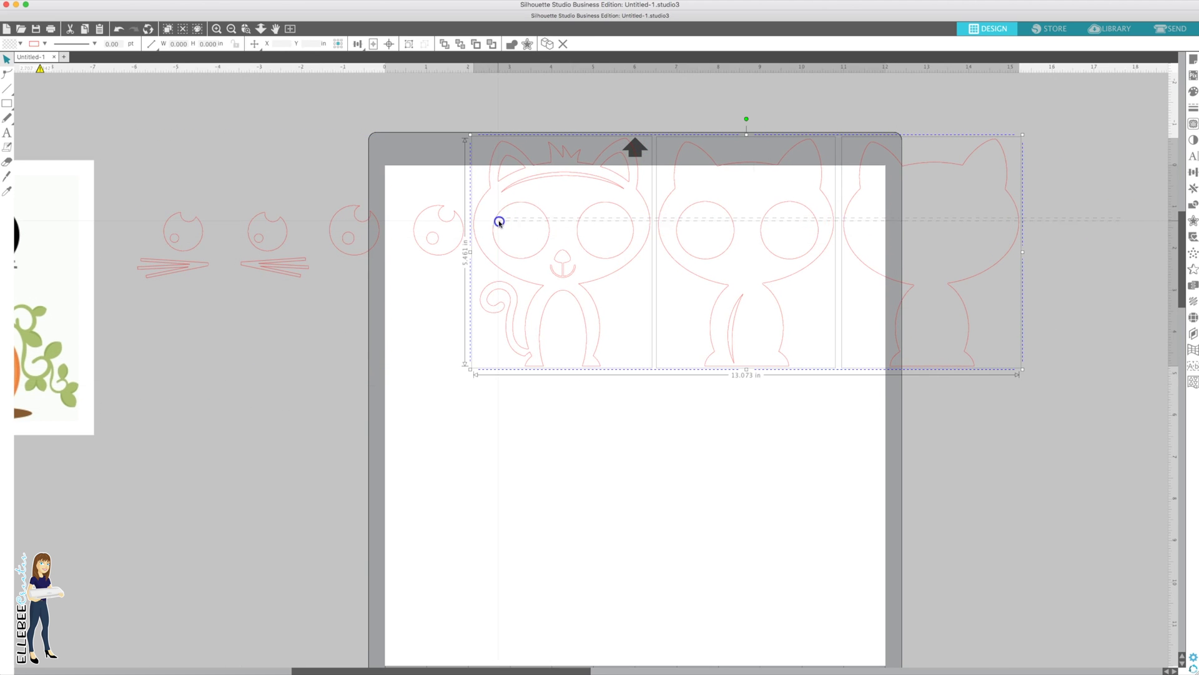
drag(581, 223, 444, 440)
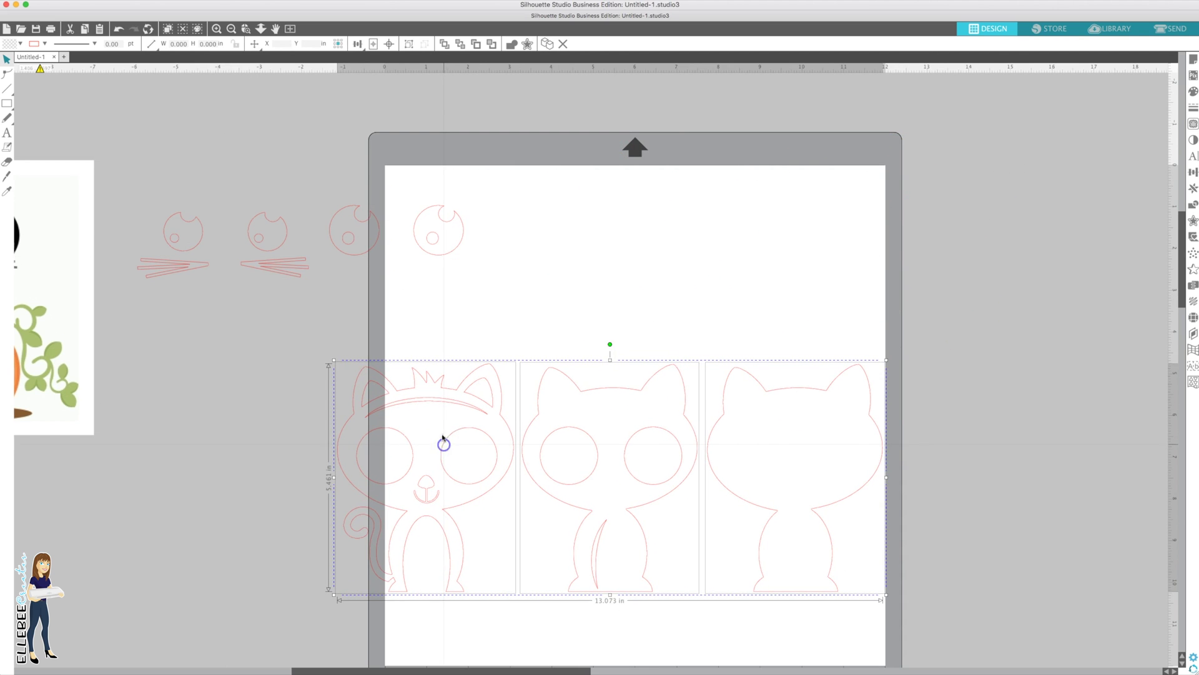
drag(118, 176, 465, 287)
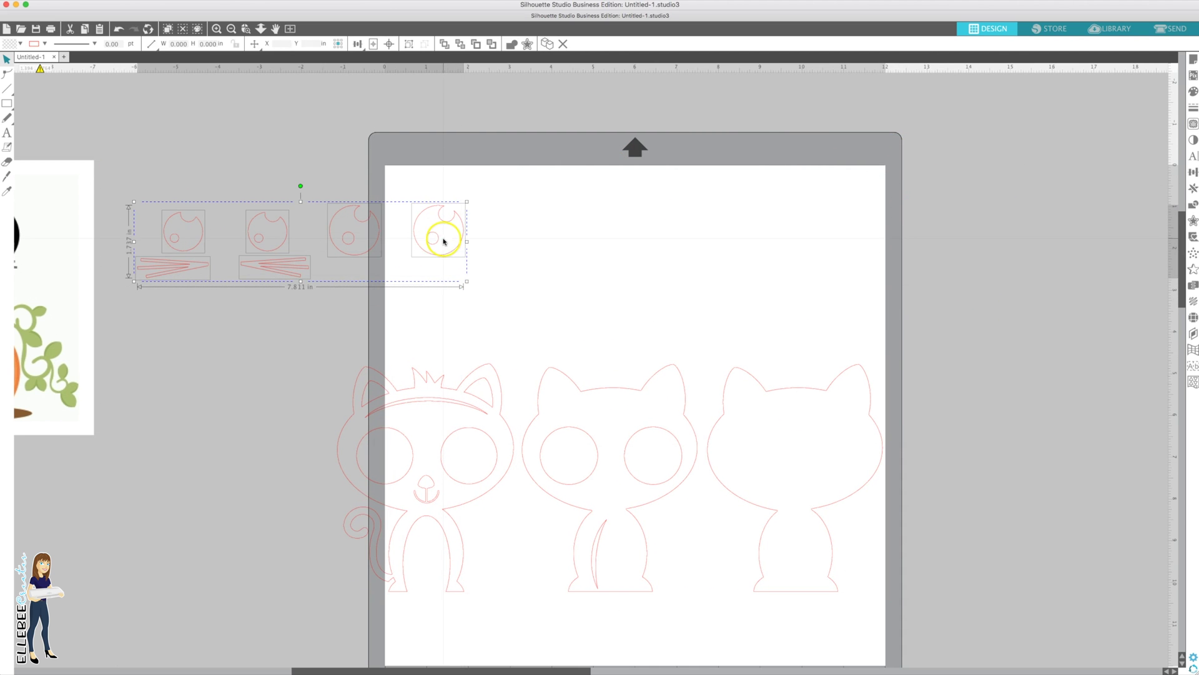
drag(444, 241, 748, 242)
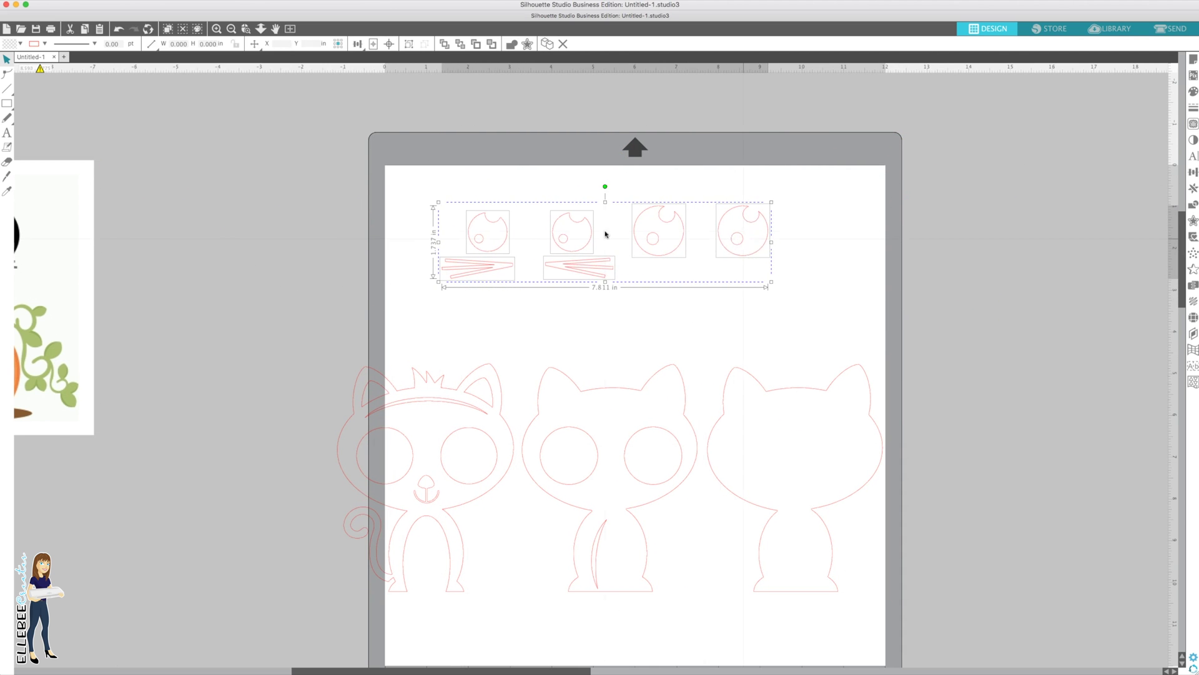
drag(58, 235, 276, 185)
scroll(275, 185, right, 2)
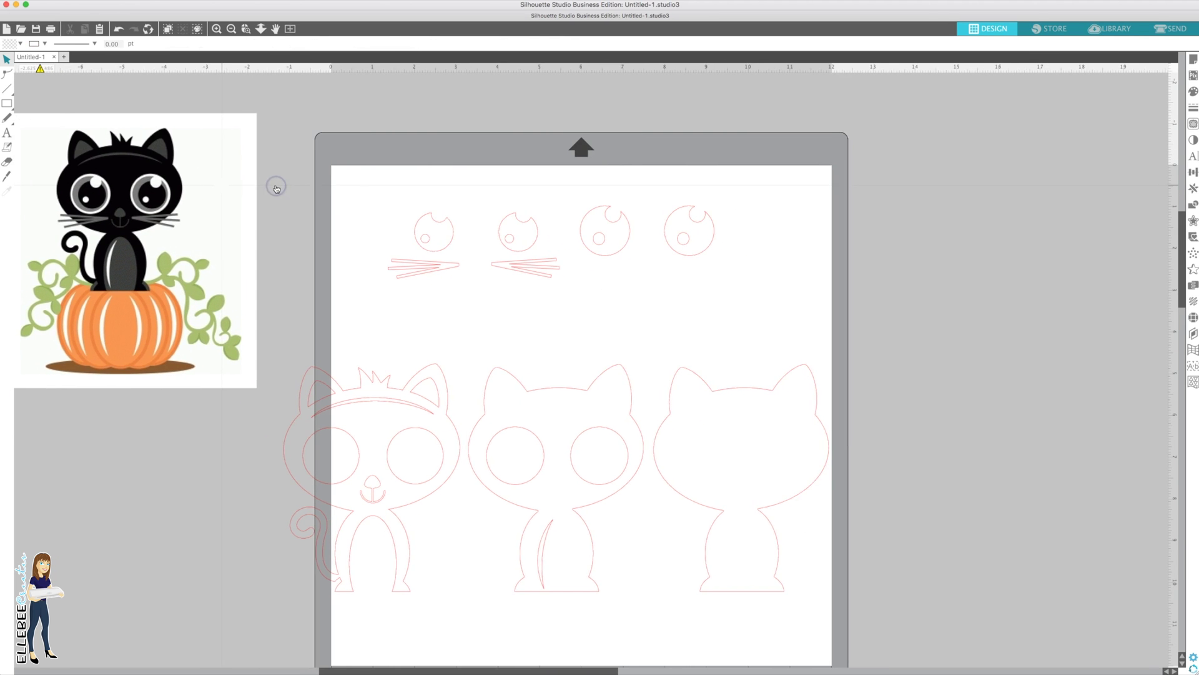
- Fill the solid cat silhouette without eye holes with light gray
scroll(276, 188, down, 3)
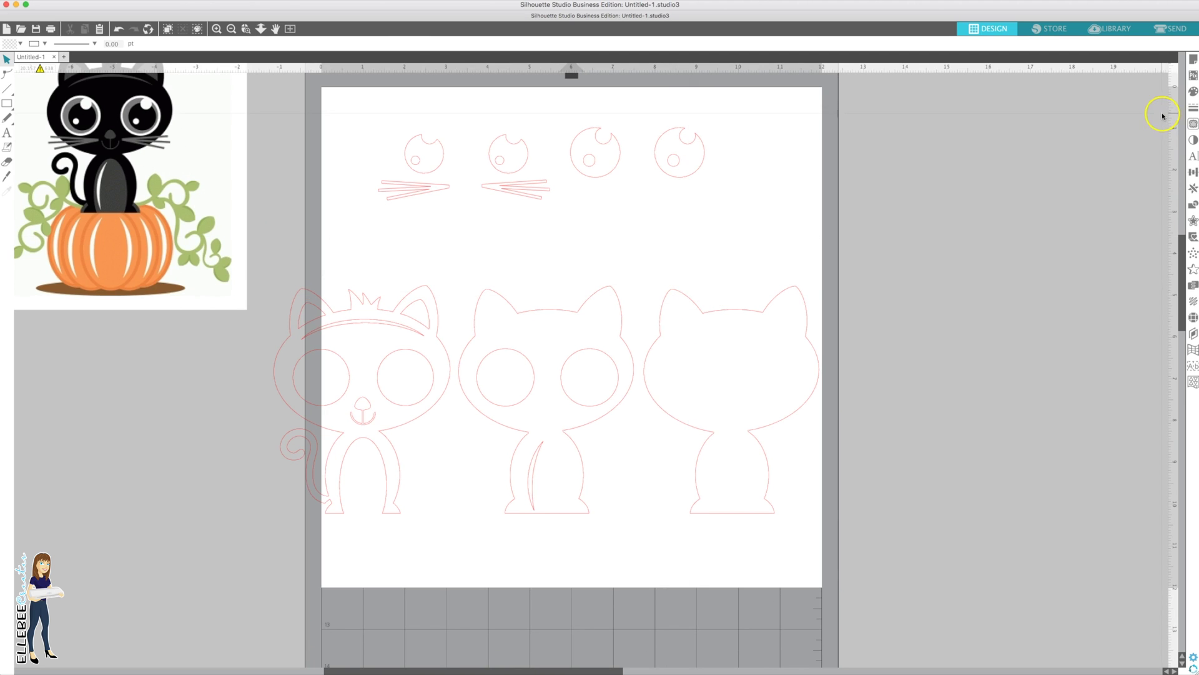
click(1190, 109)
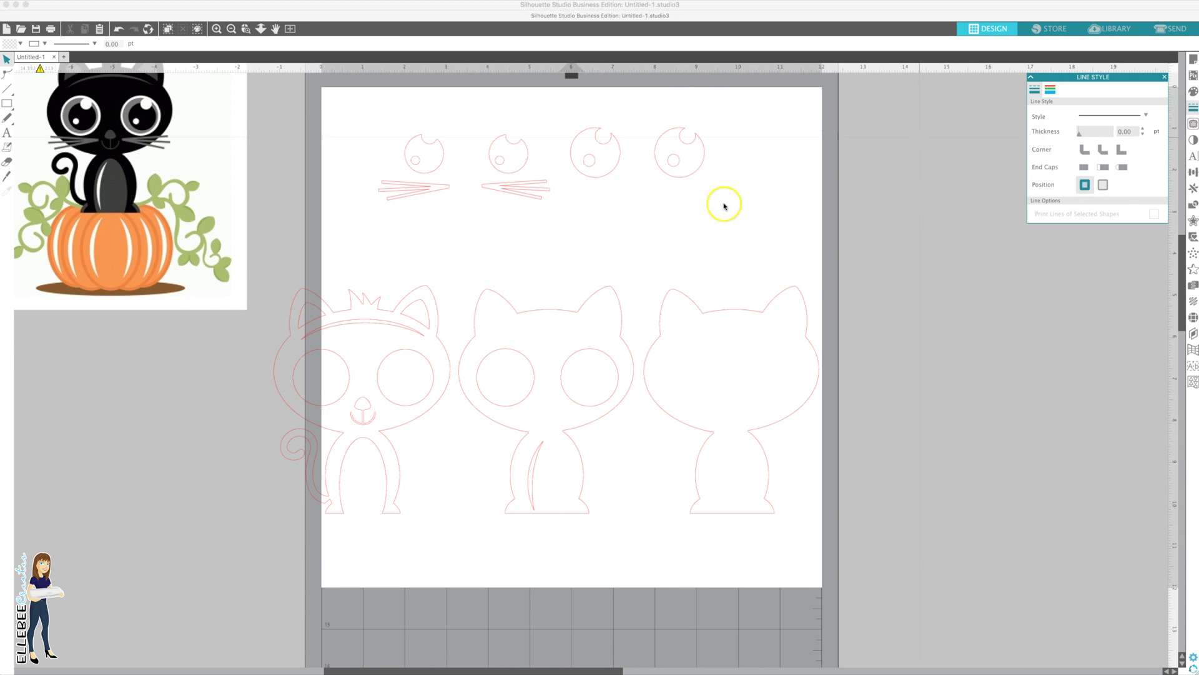
click(694, 309)
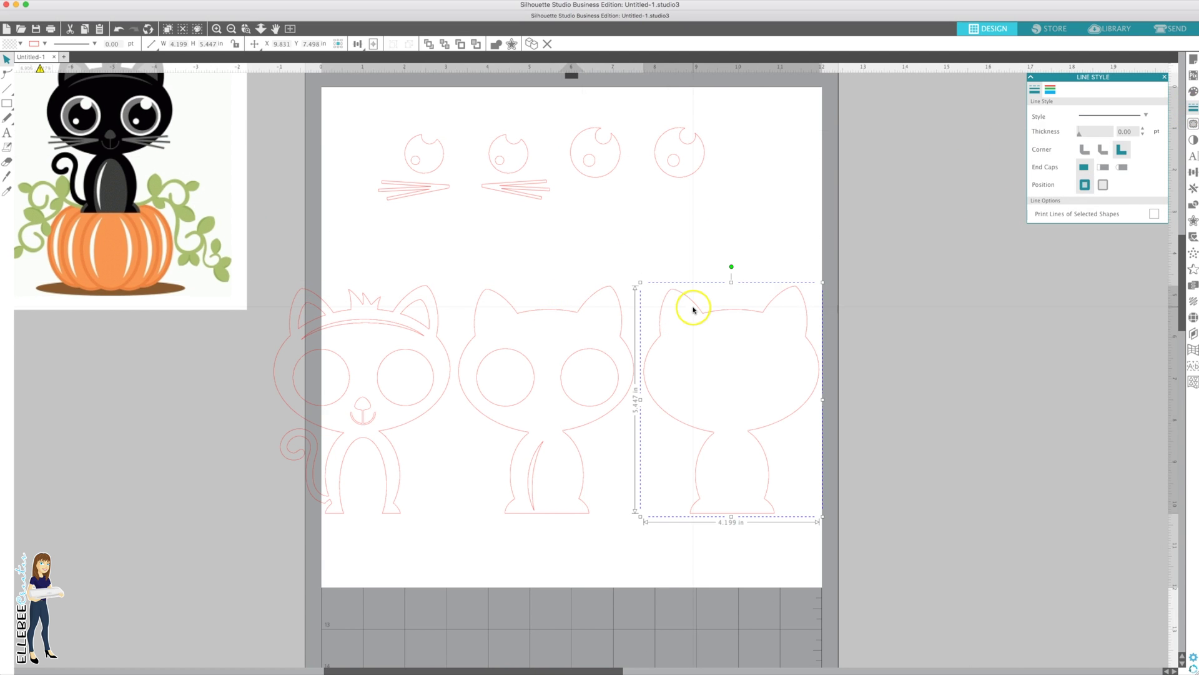
click(1051, 91)
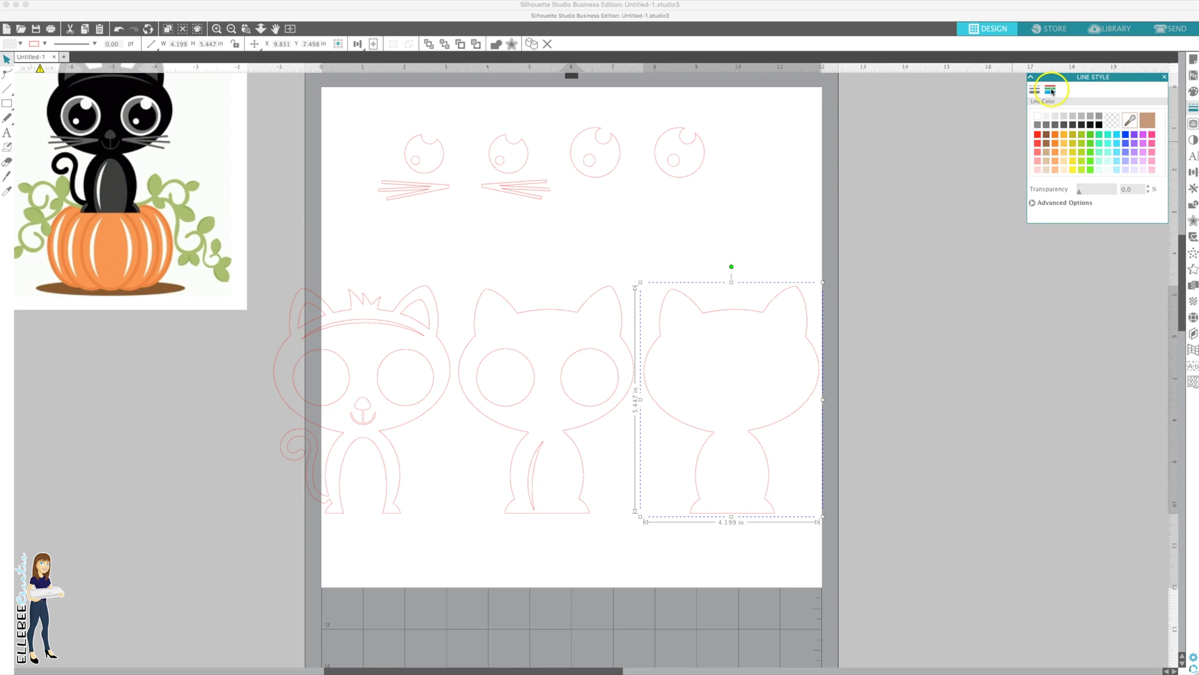
click(1192, 94)
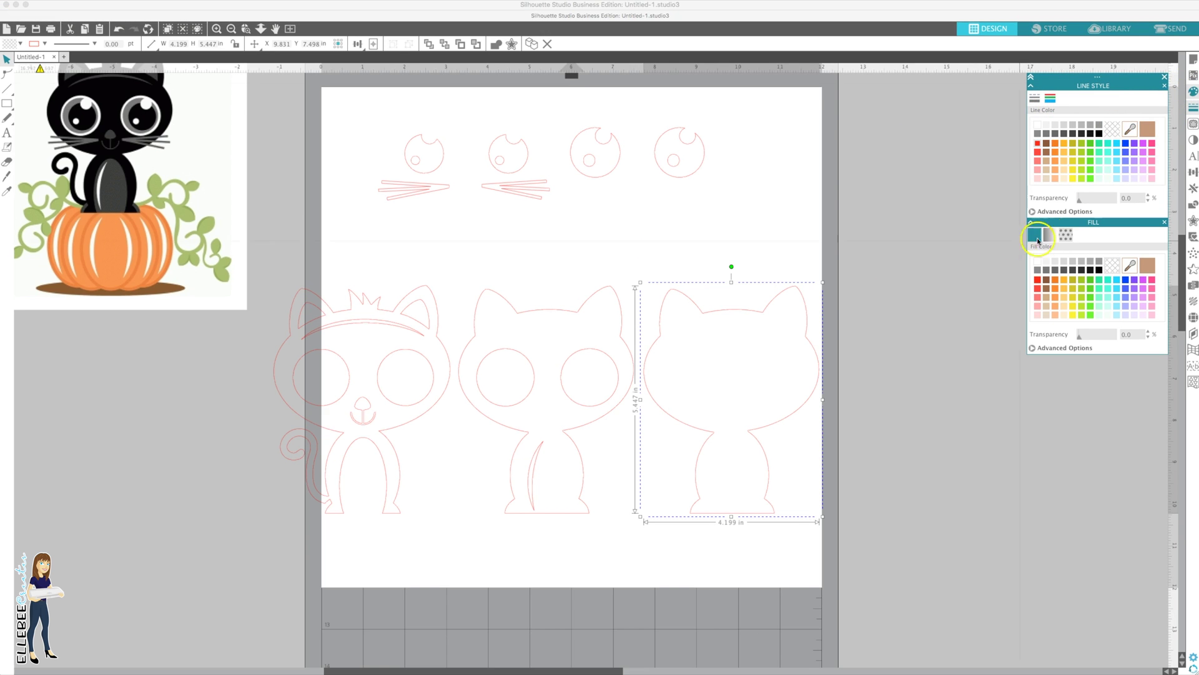
click(1164, 86)
drag(1130, 222, 1129, 74)
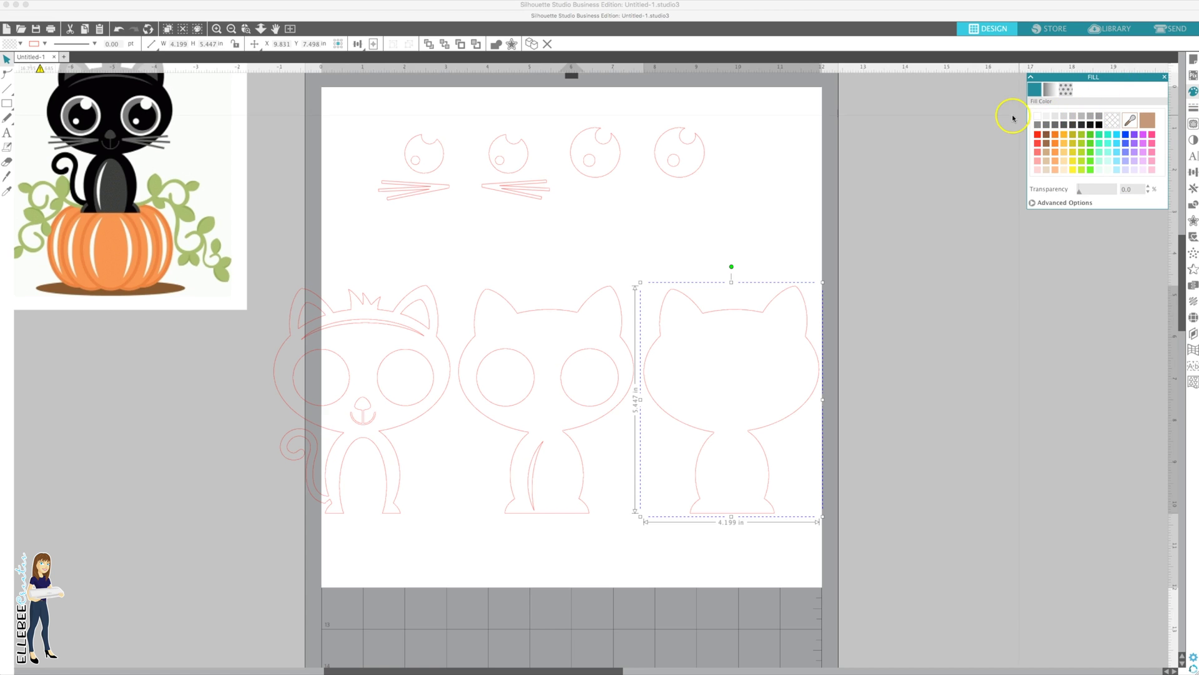
click(1047, 121)
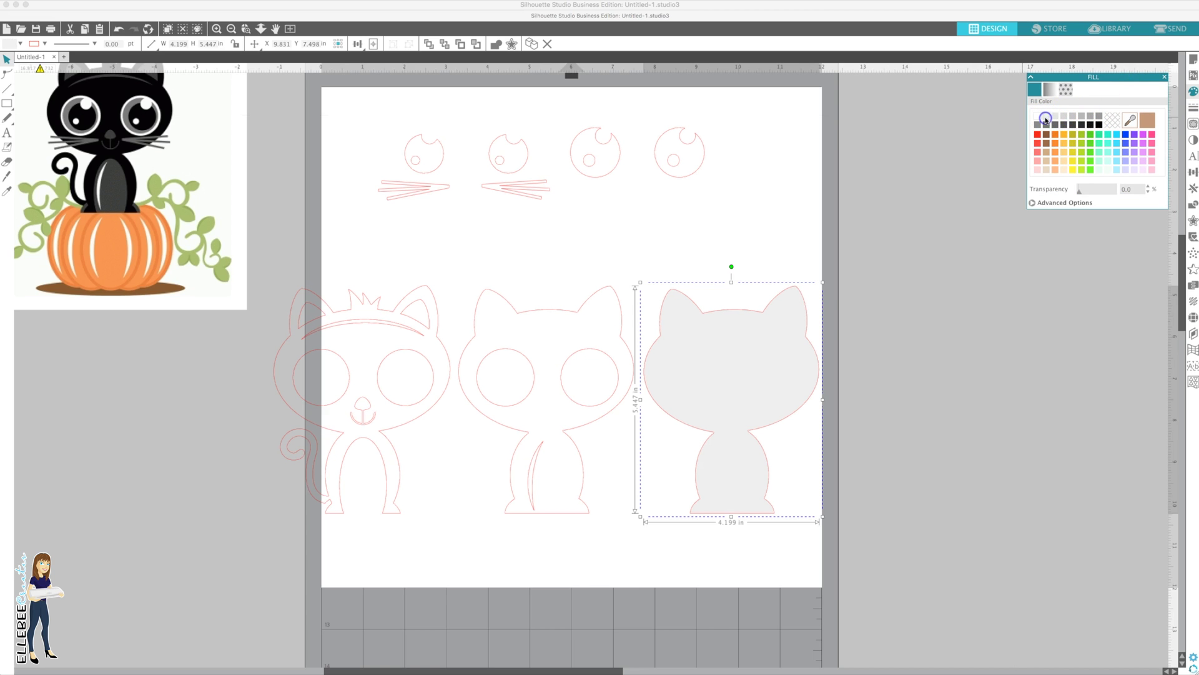
- Fill the middle cat body with medium gray and the detailed cat with the tail with black
click(583, 311)
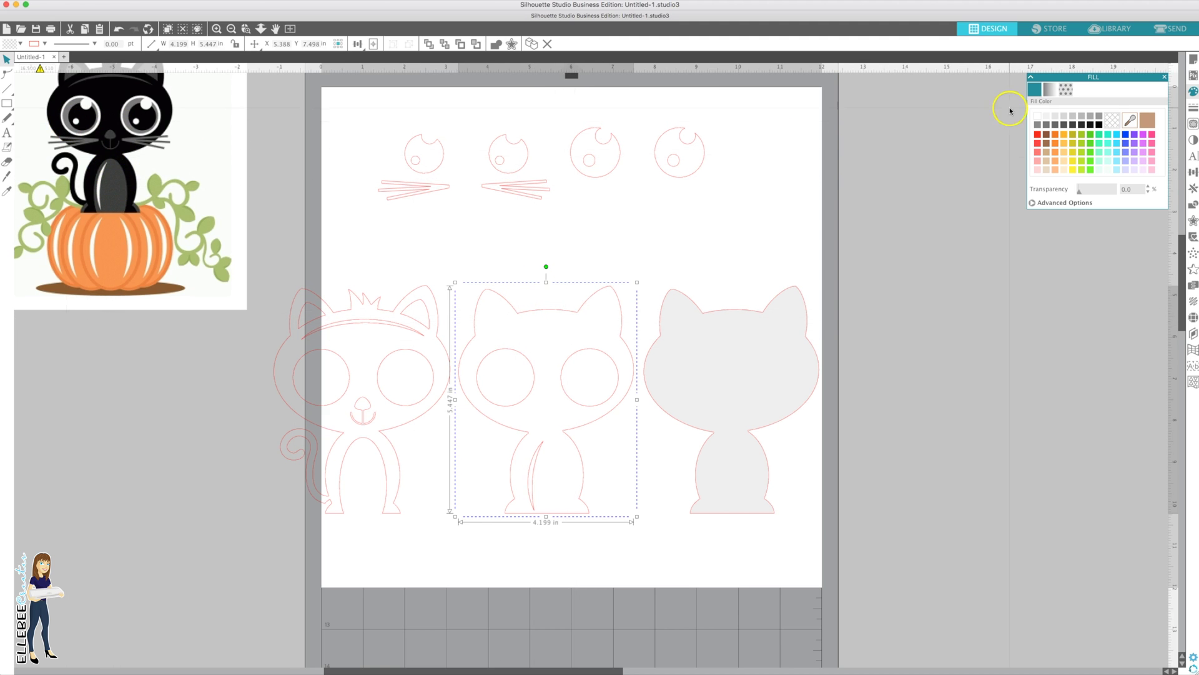
click(1100, 117)
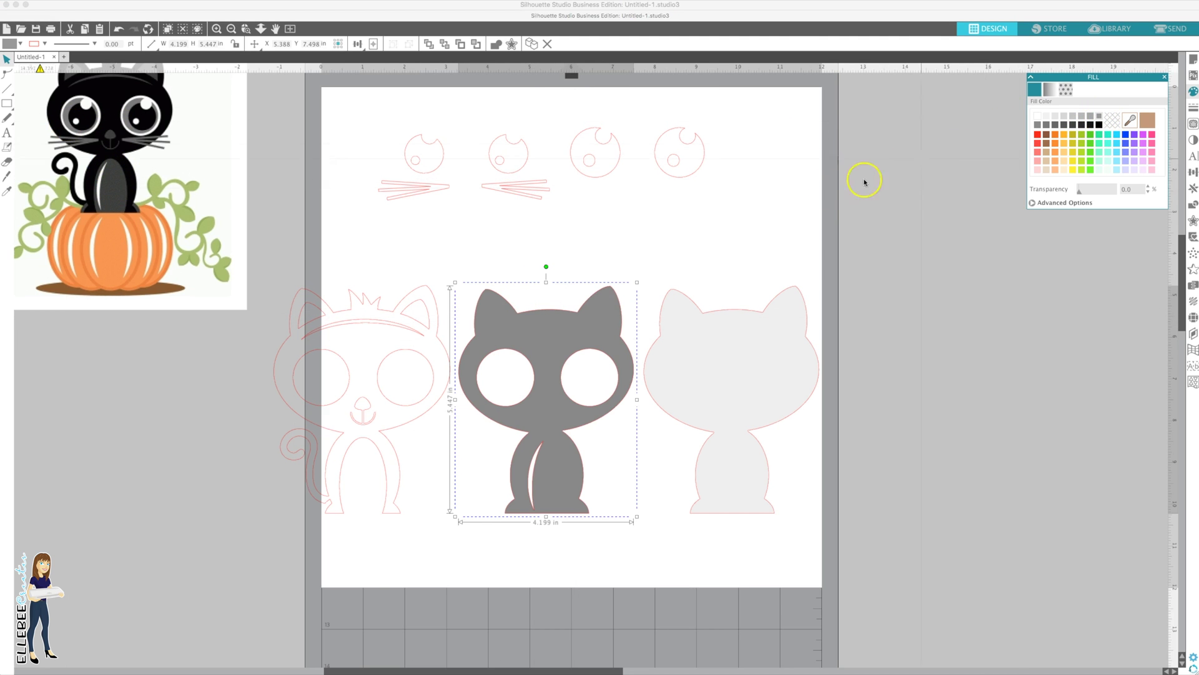
click(377, 305)
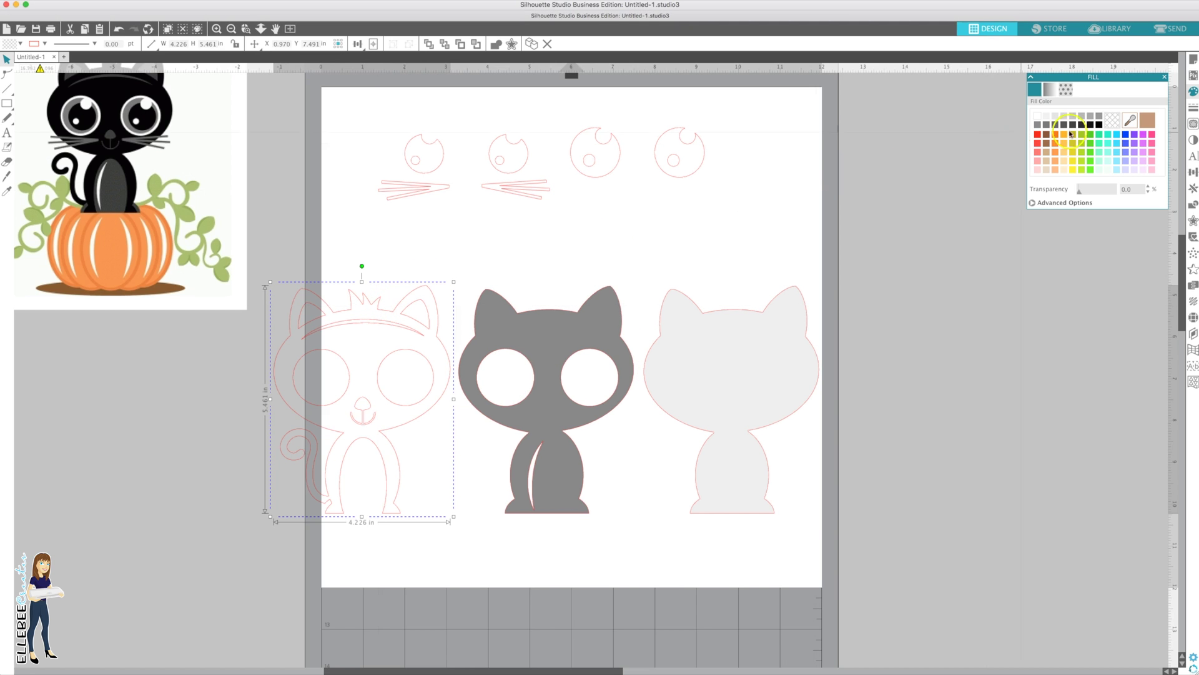
click(1099, 125)
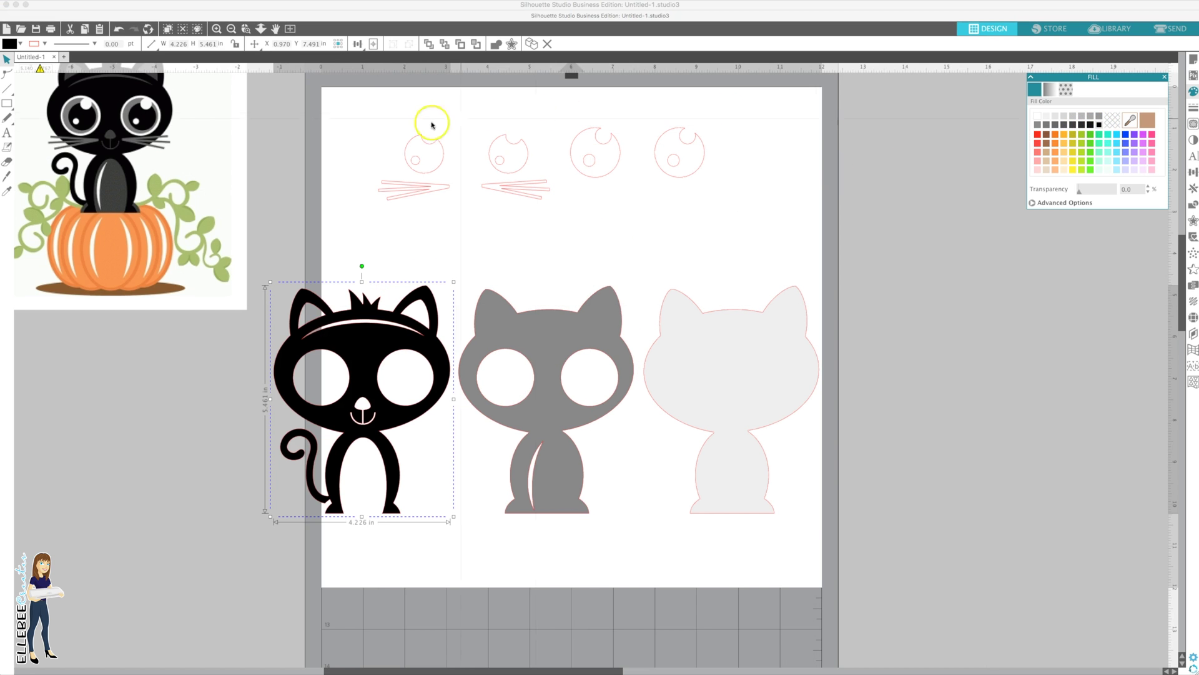
- Fill the two smaller eye pieces with black
click(374, 127)
drag(374, 126, 527, 146)
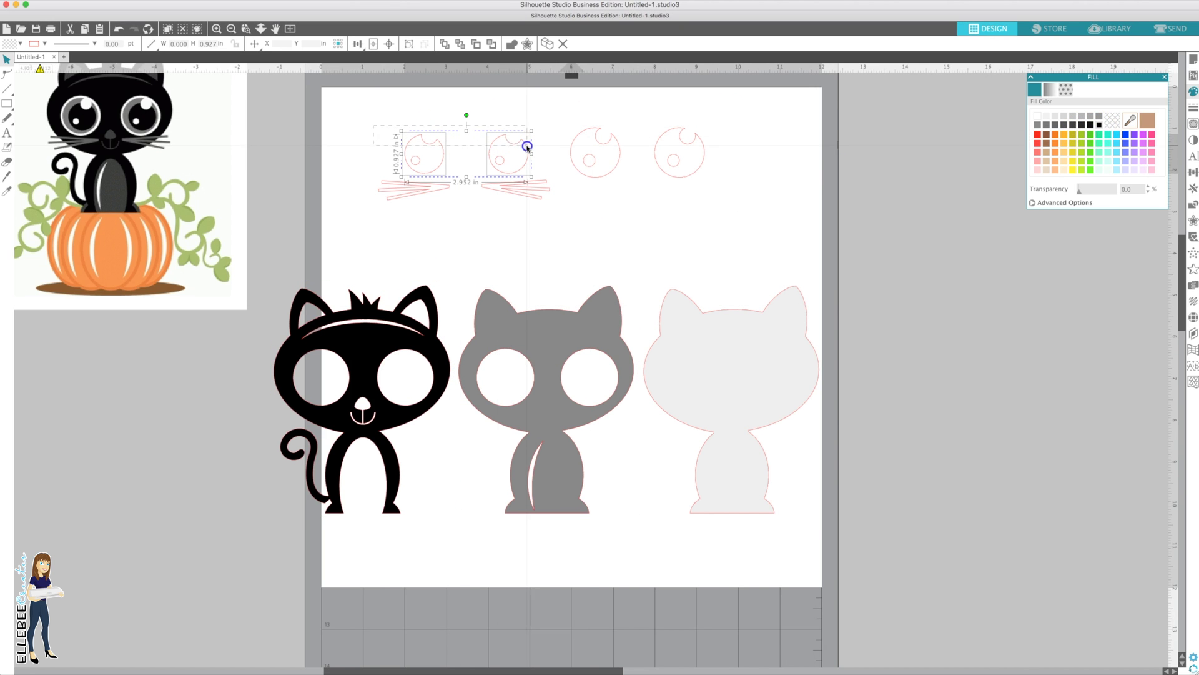
click(1102, 127)
- Fill both whisker pieces with medium gray, keeping them in their original position
click(398, 201)
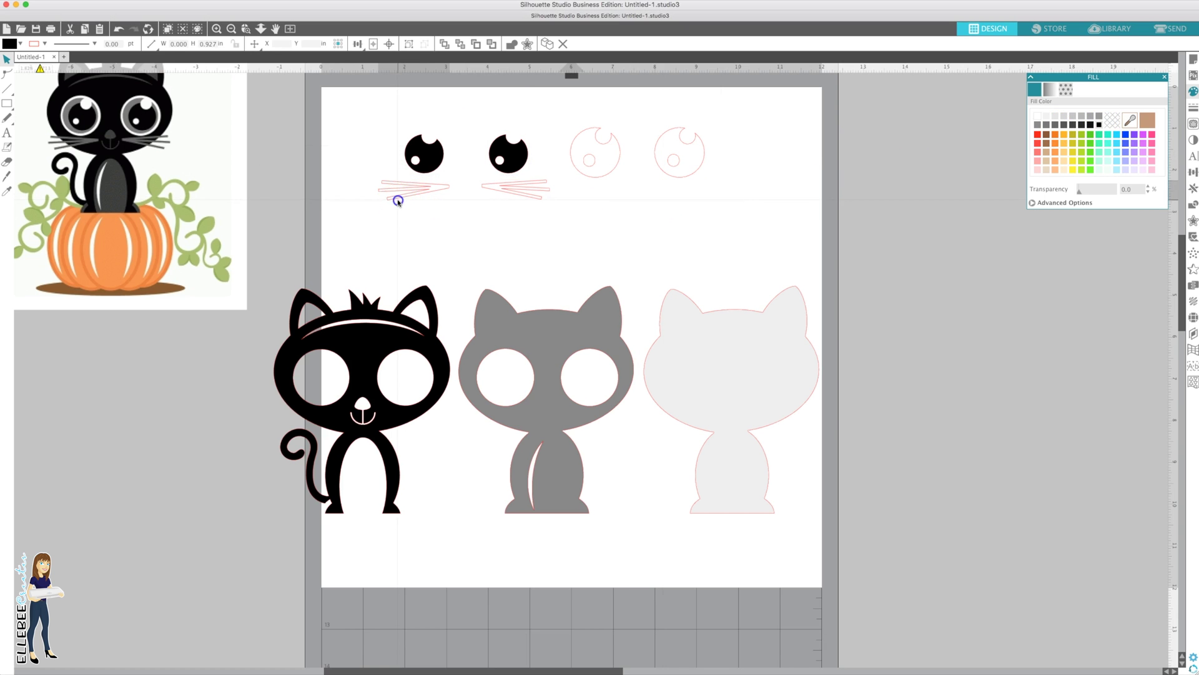
mouse_move(398, 201)
mouse_down()
mouse_move(514, 182)
mouse_move(412, 194)
mouse_up()
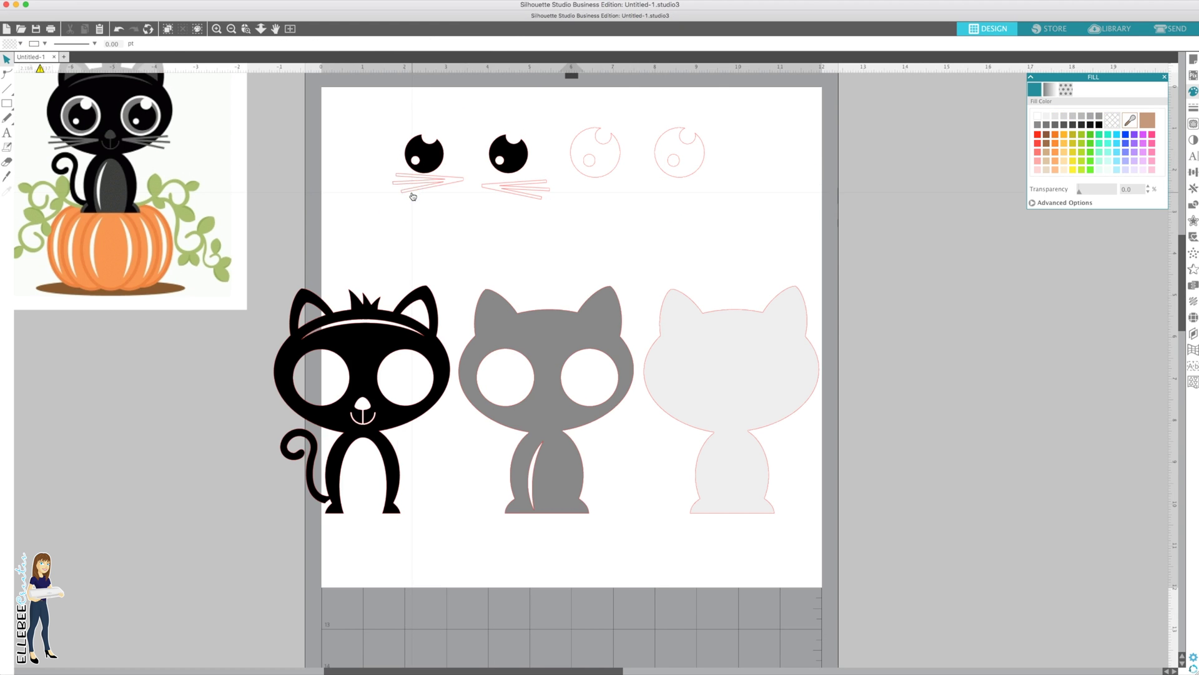
click(413, 196)
shift+click(526, 193)
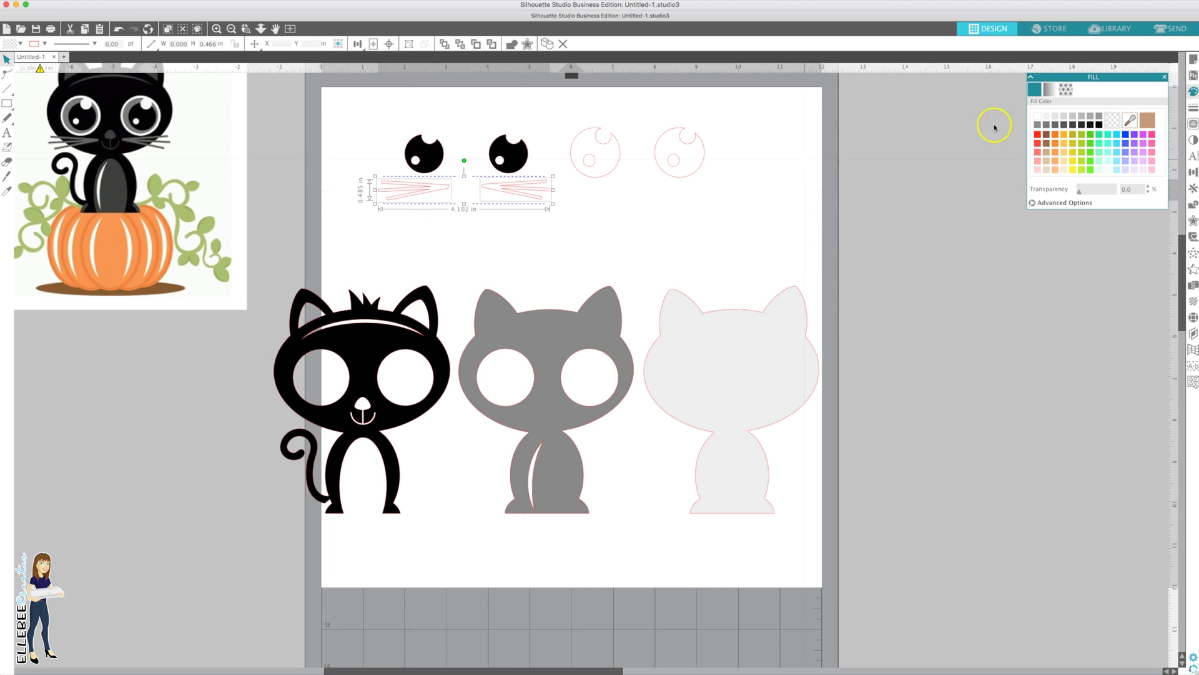
click(1107, 116)
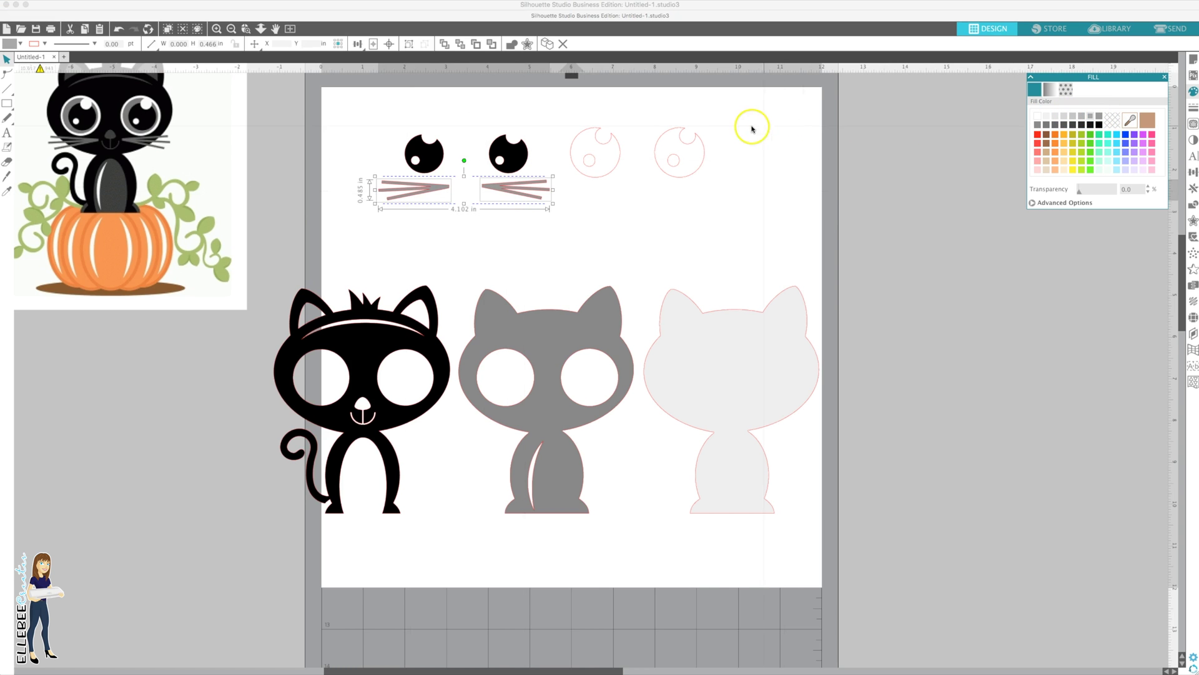
- Fill the two larger eye pieces with yellow-orange
drag(751, 126, 608, 179)
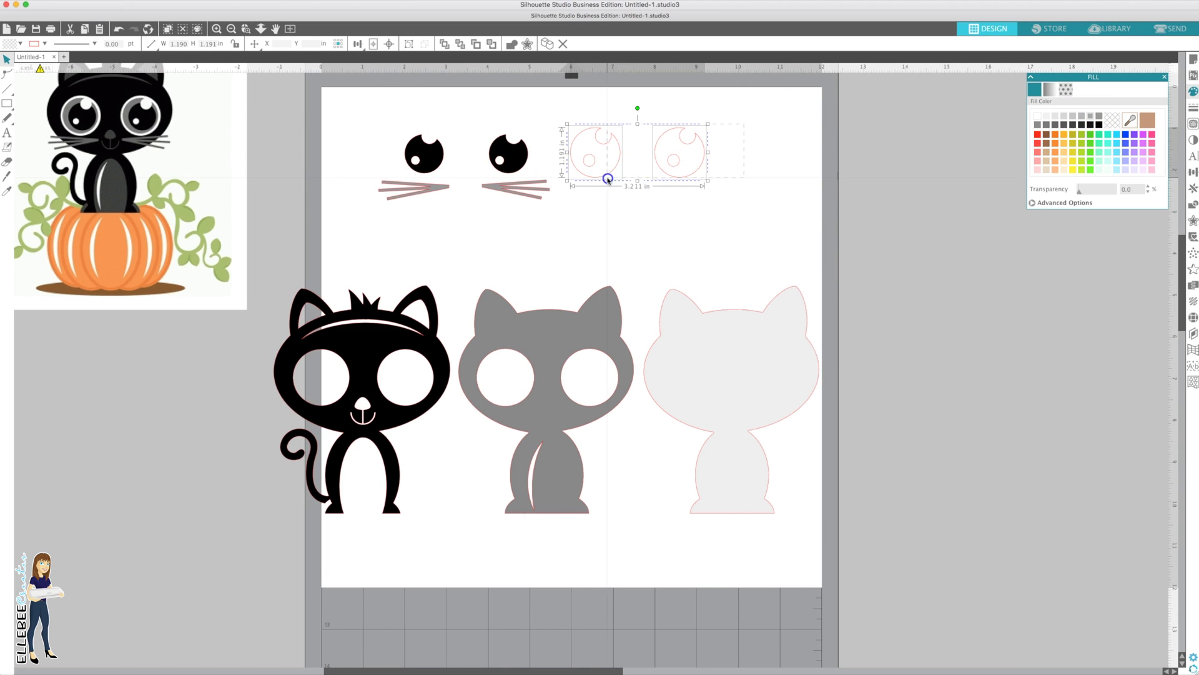
click(1063, 136)
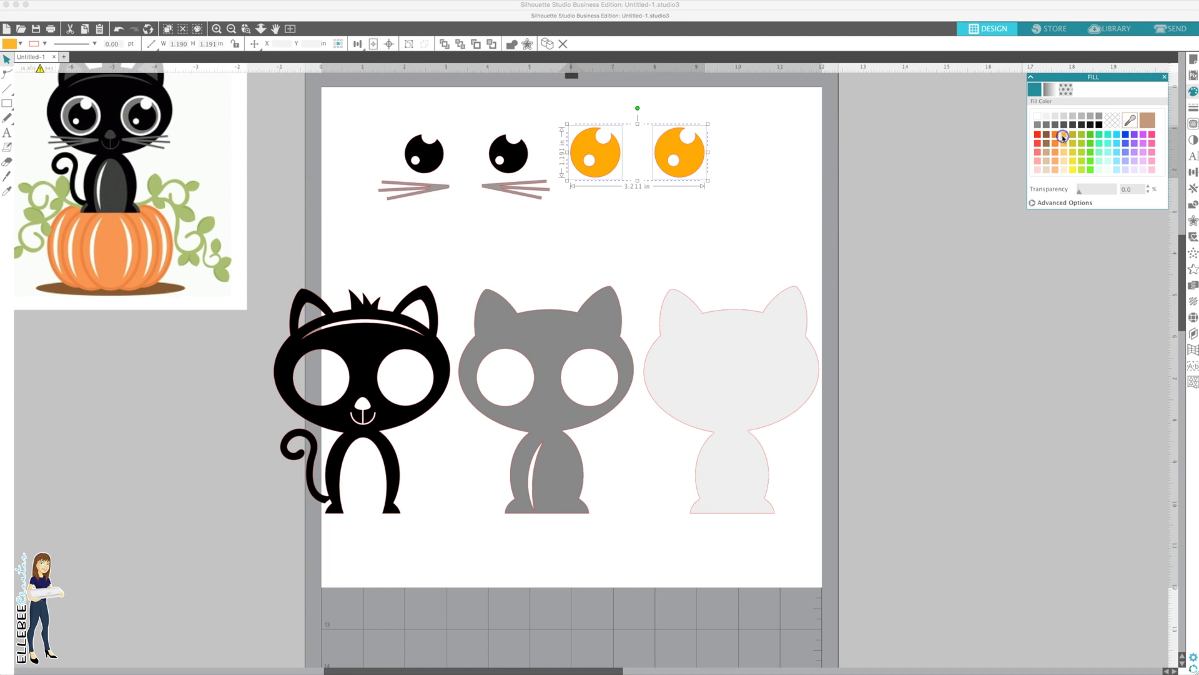
click(703, 225)
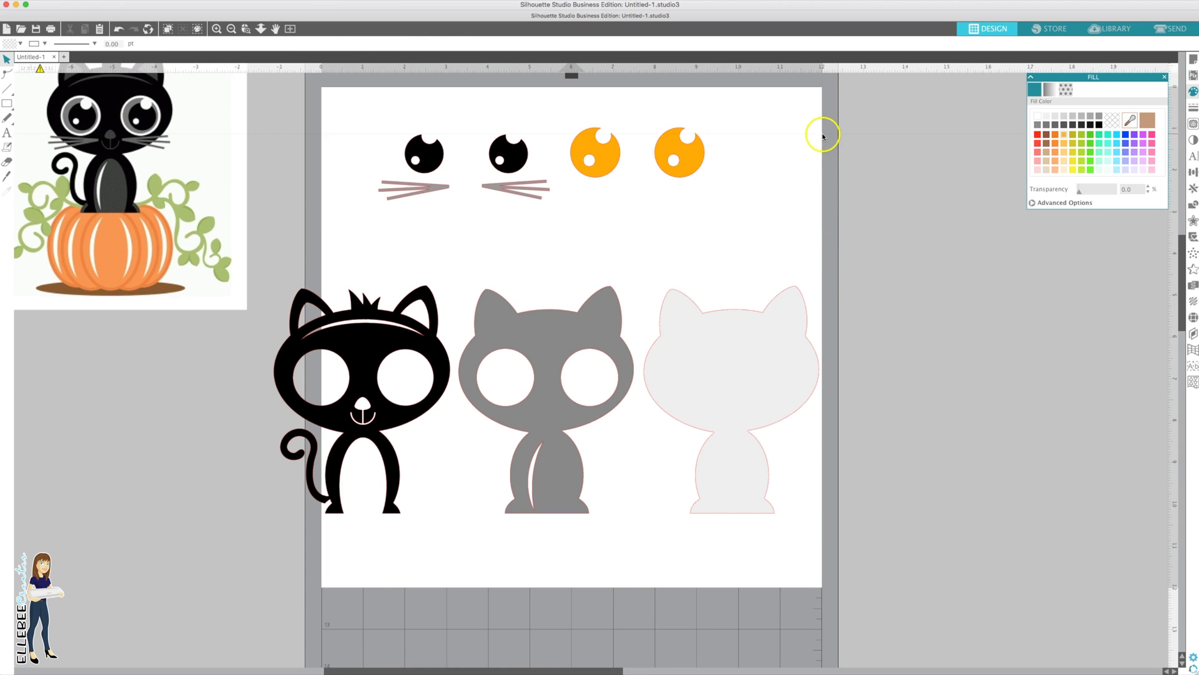
- Make the line color of all the cat, eye and whisker pieces transparent
drag(841, 116, 267, 440)
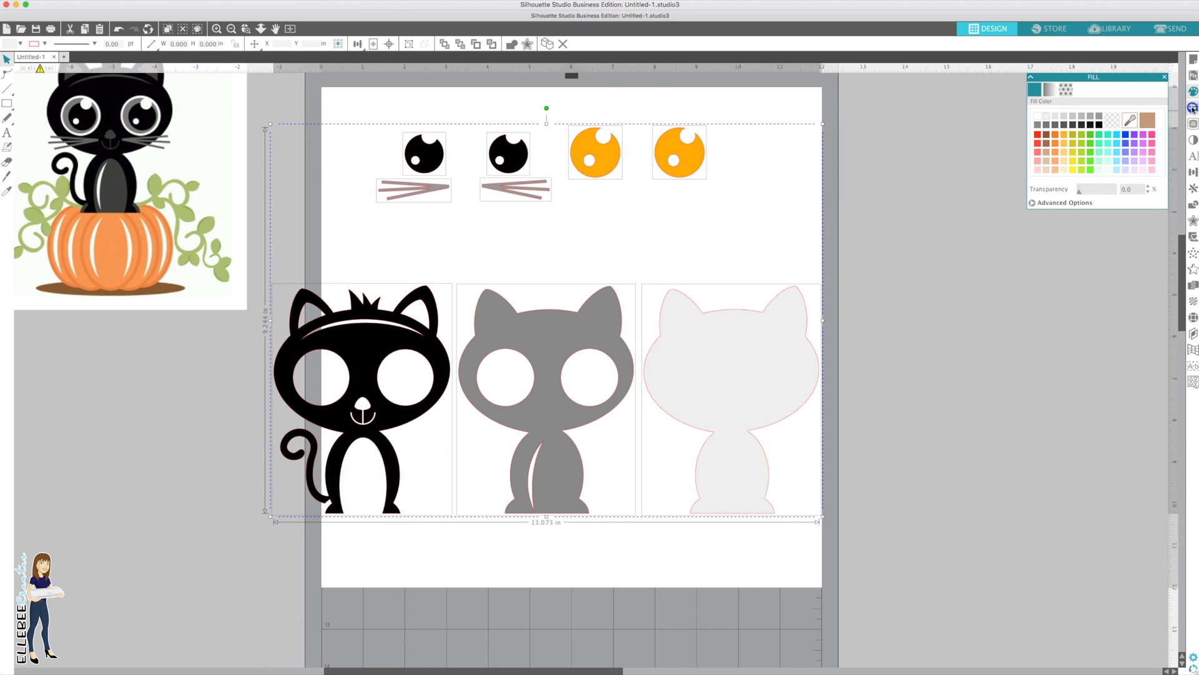
click(1193, 108)
click(1050, 236)
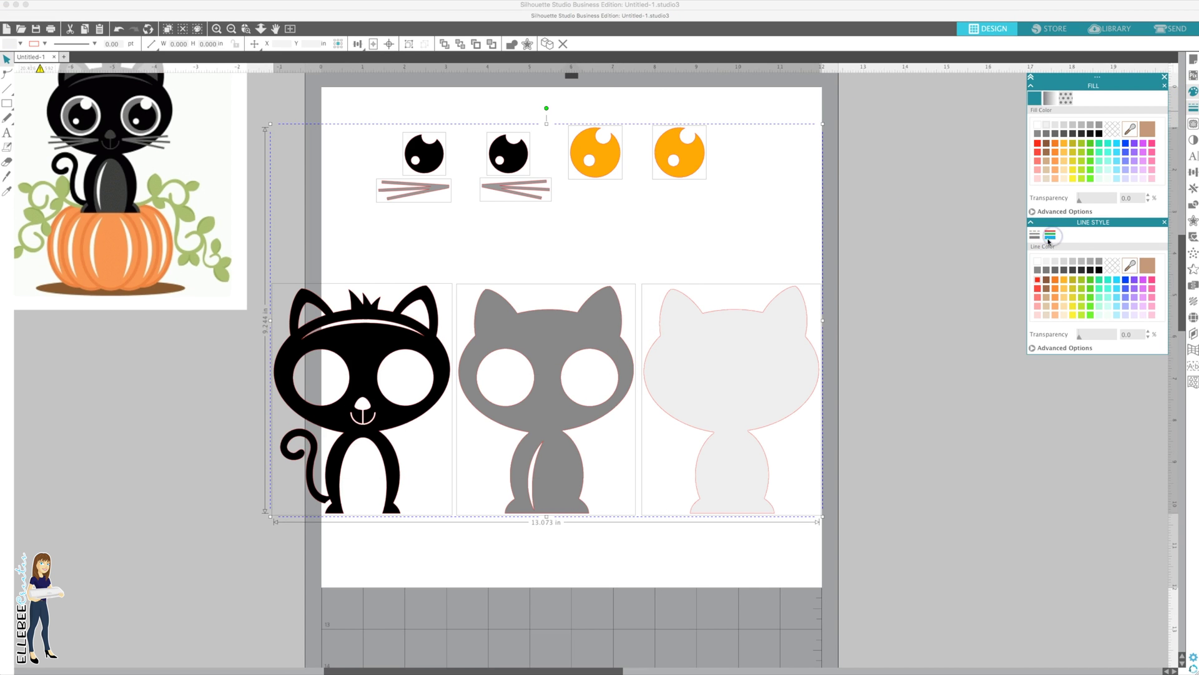
click(1110, 266)
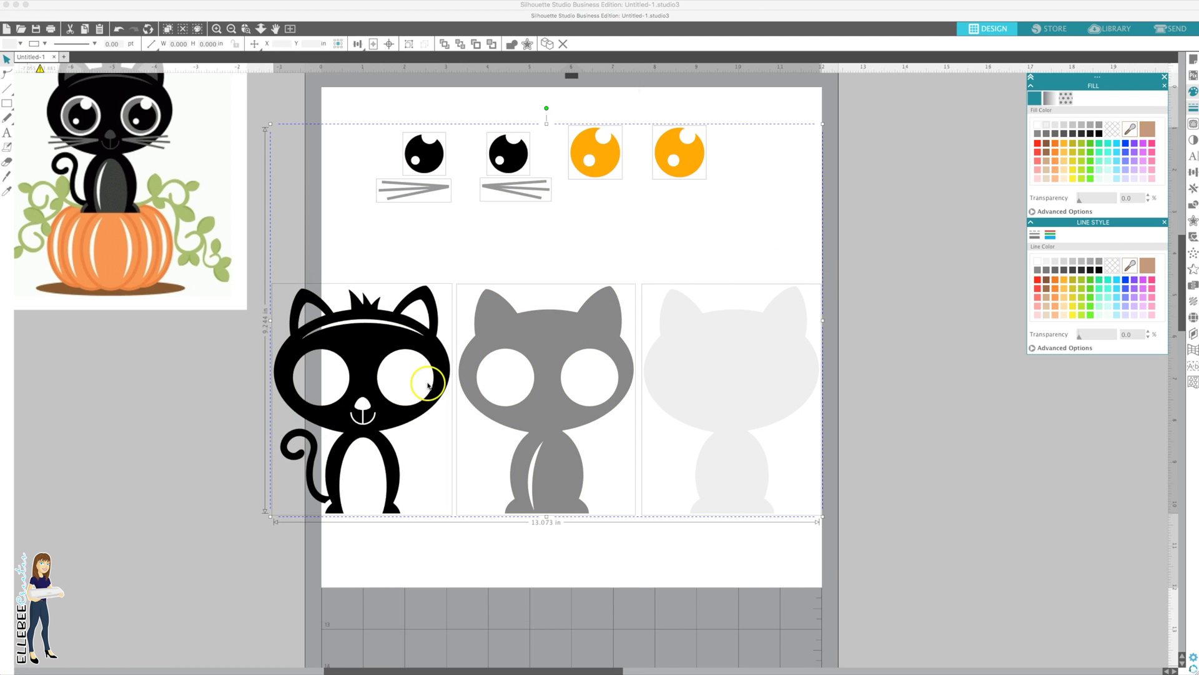
click(428, 238)
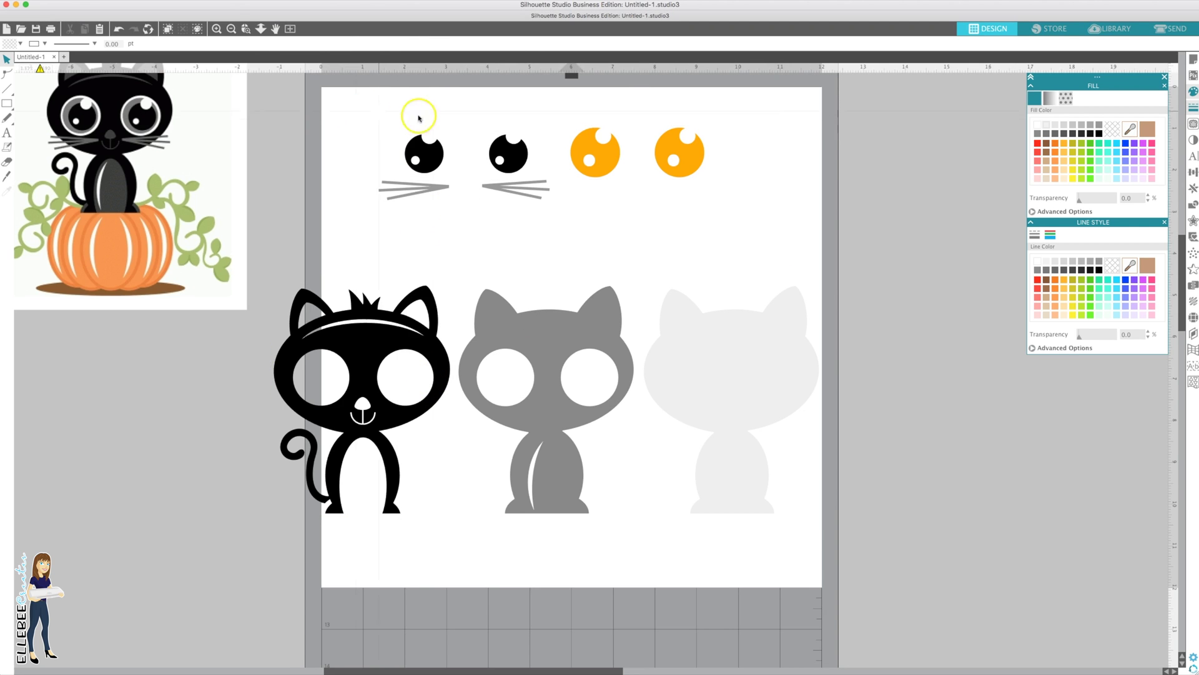
- Move the two black pupils onto the two yellow-orange eye pieces
click(217, 29)
click(246, 28)
drag(394, 93, 739, 193)
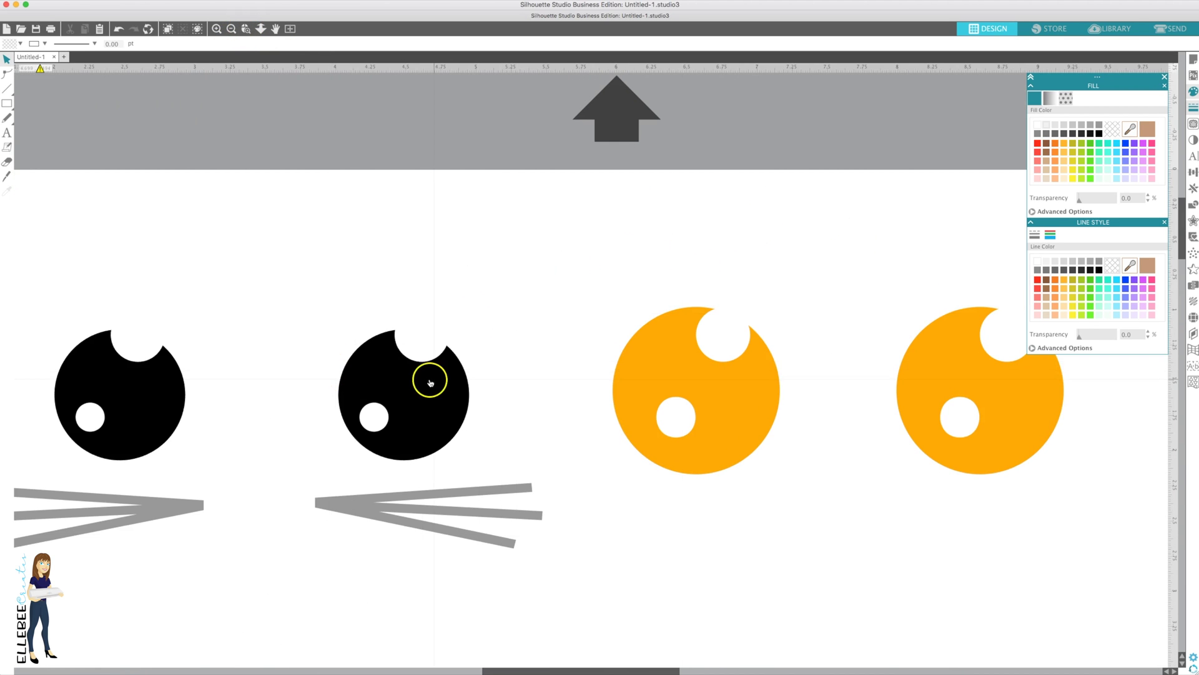
drag(427, 376, 1011, 374)
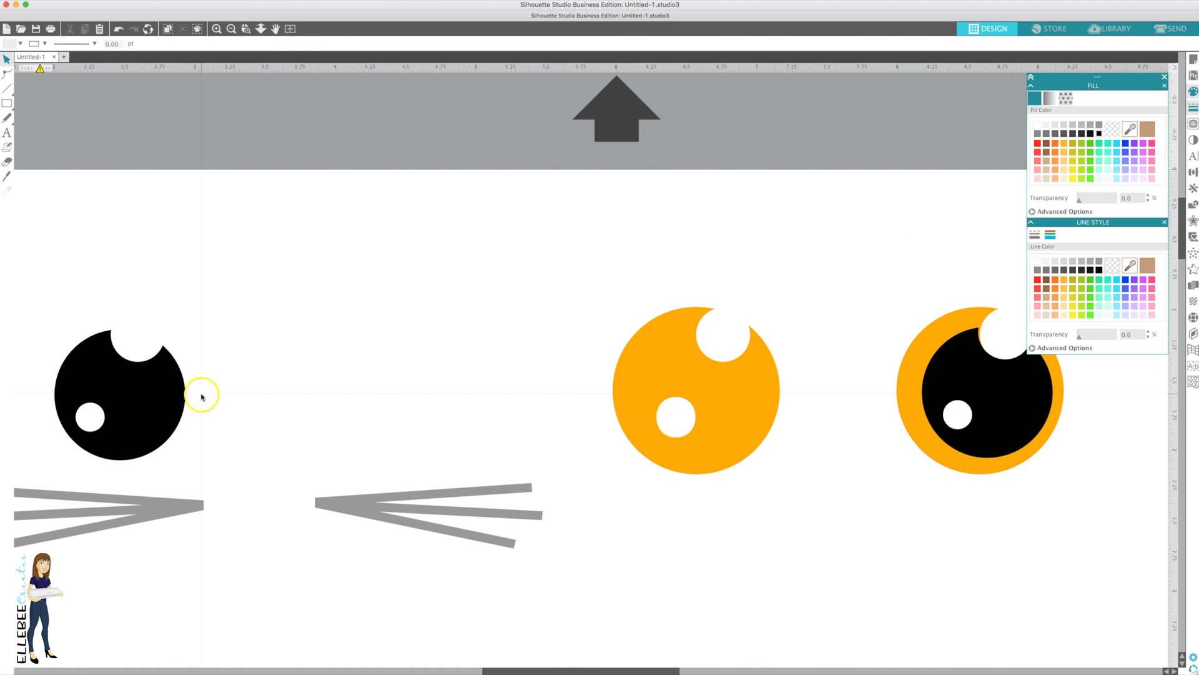
drag(193, 396, 756, 396)
scroll(756, 396, right, 1)
scroll(756, 396, right, 5)
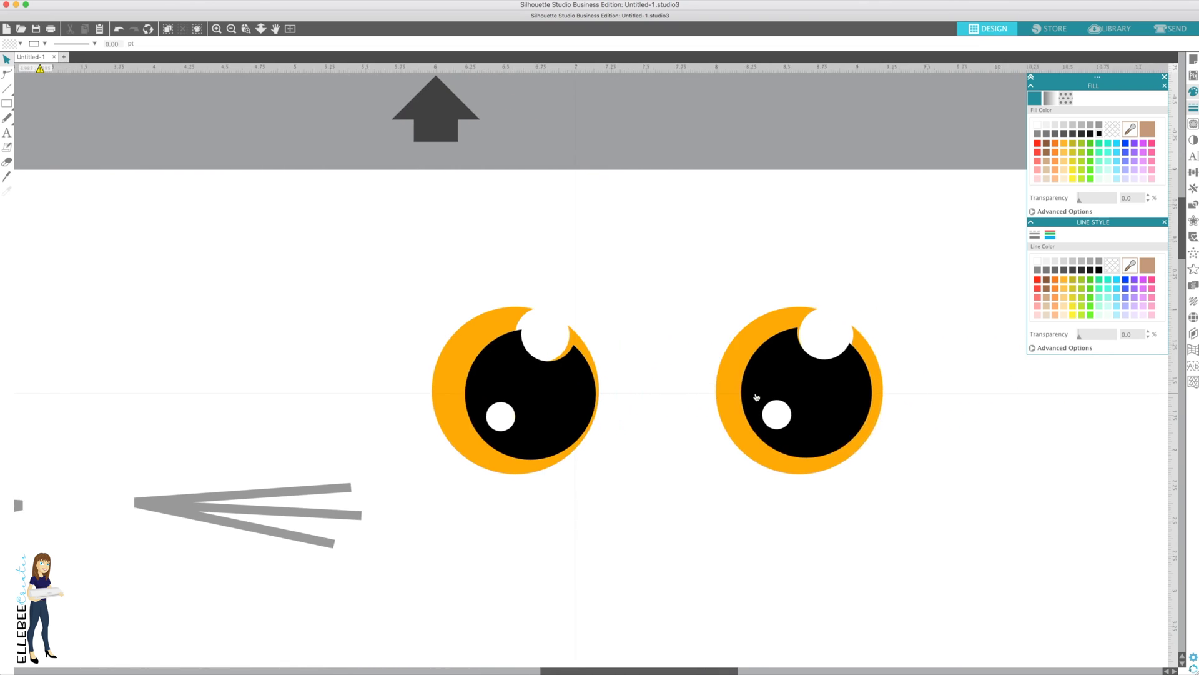
- Fine-tune both black pupils so their highlight cutouts line up with the yellow-orange eyes, nudging the right pupil slightly to the right
drag(484, 394, 480, 395)
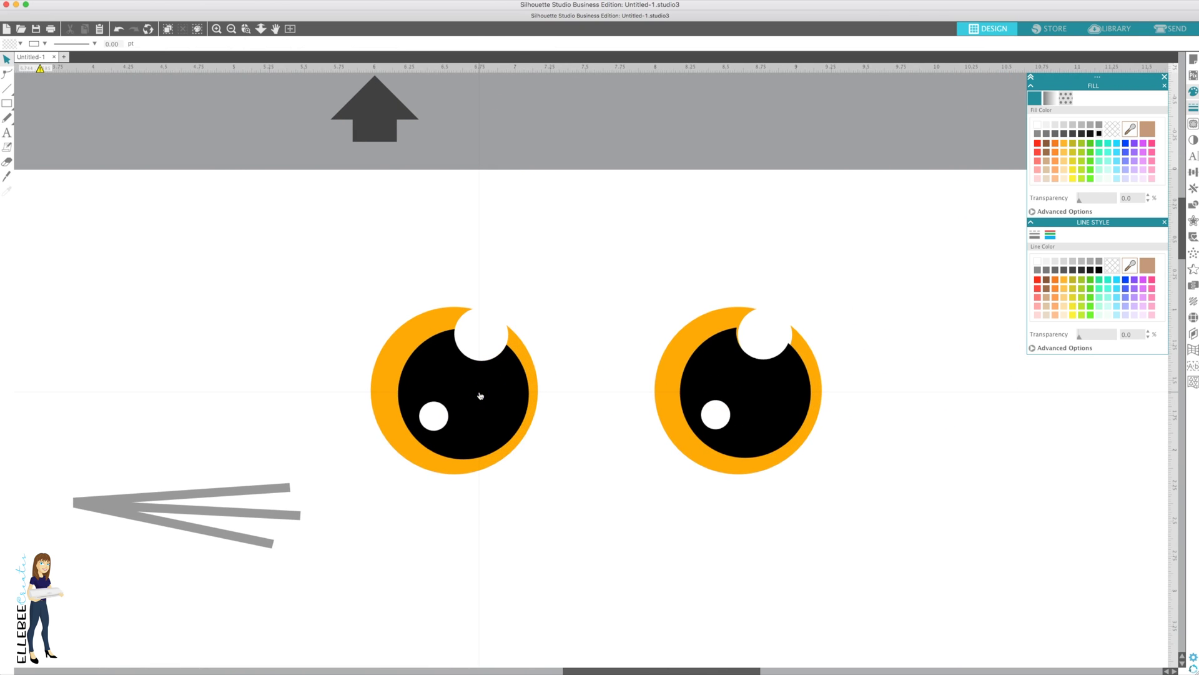
click(480, 395)
drag(481, 395, 480, 395)
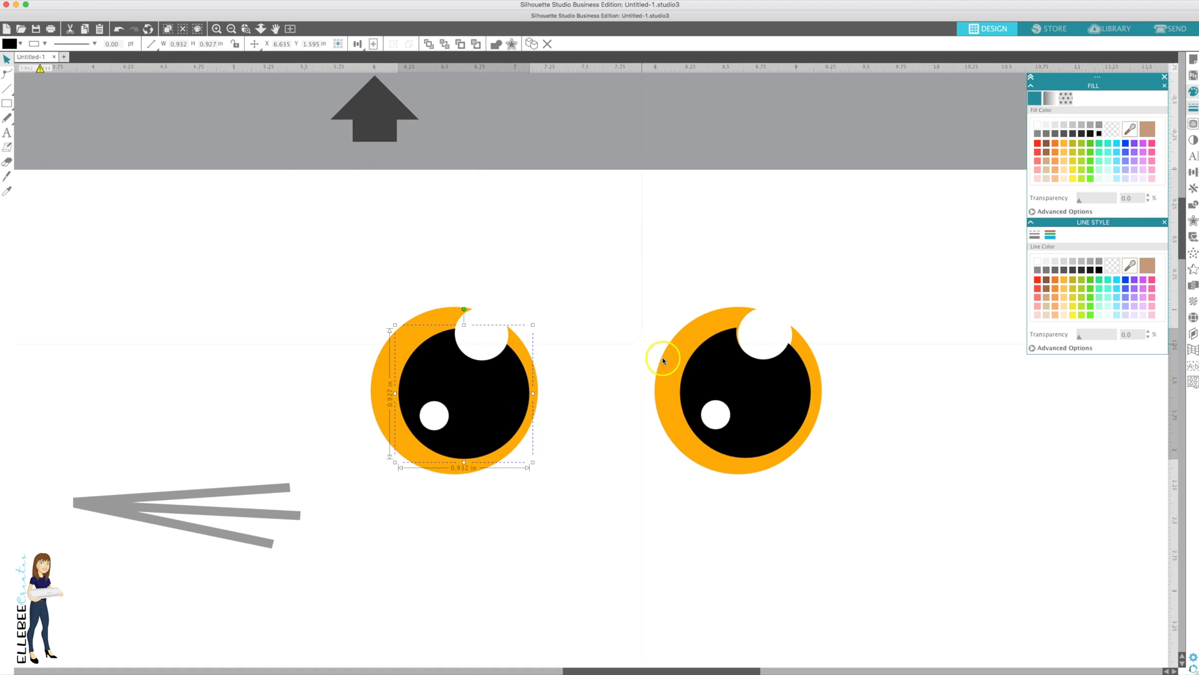
click(749, 382)
key(Right)
key(Right)
key(Right)
key(Right)
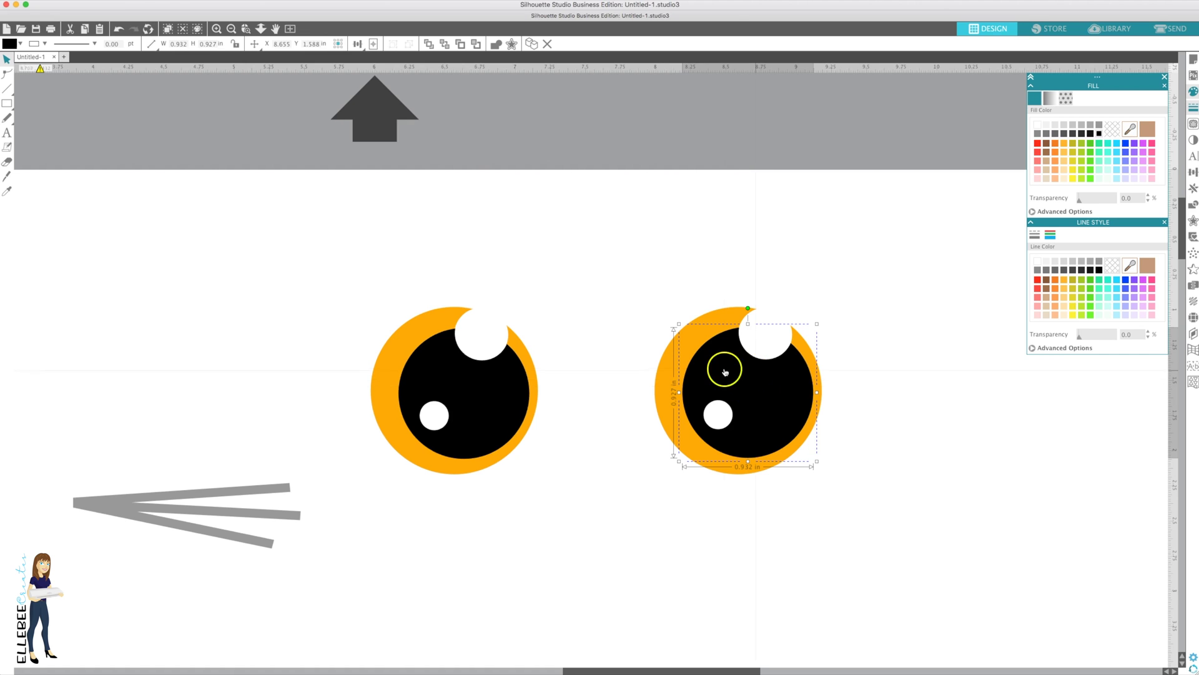
click(556, 335)
- Cut the black pupil's shape out of the left yellow-orange eye with Subtract All
click(435, 426)
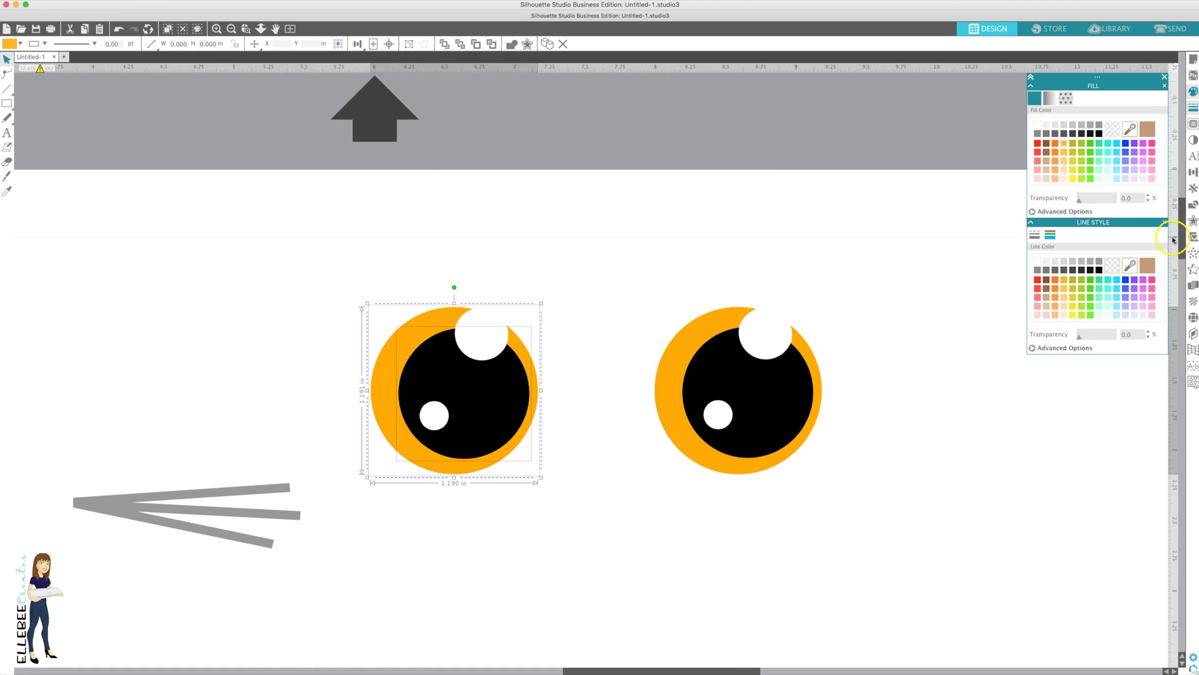
click(1193, 204)
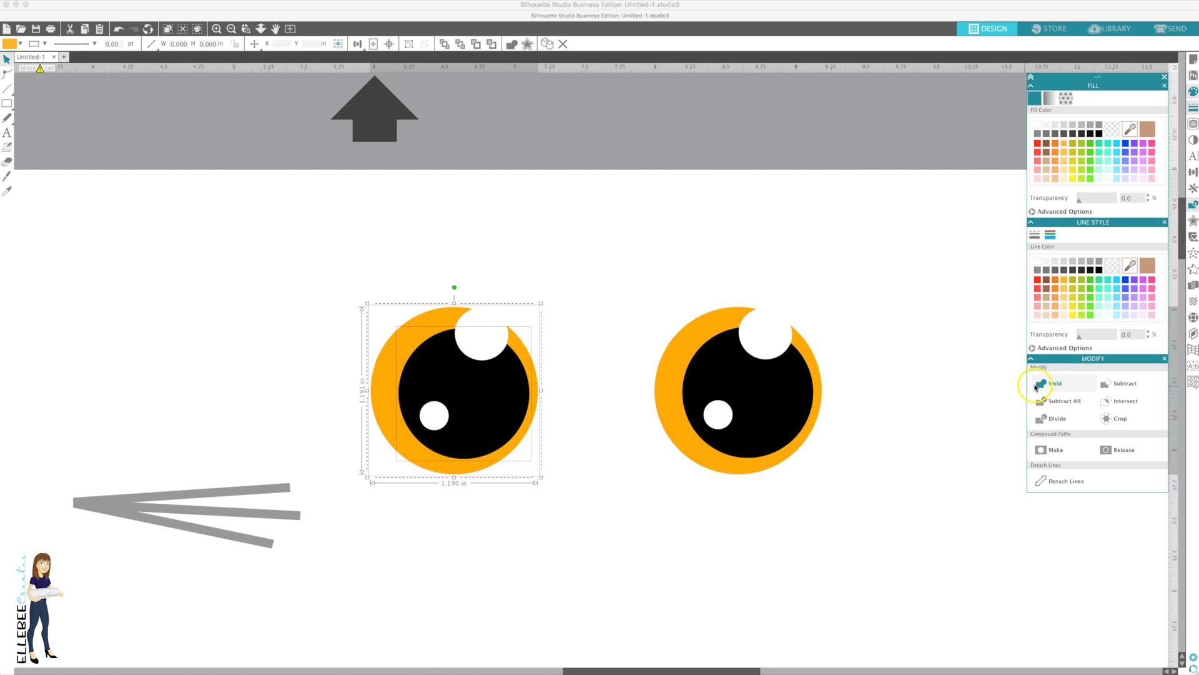
click(1053, 401)
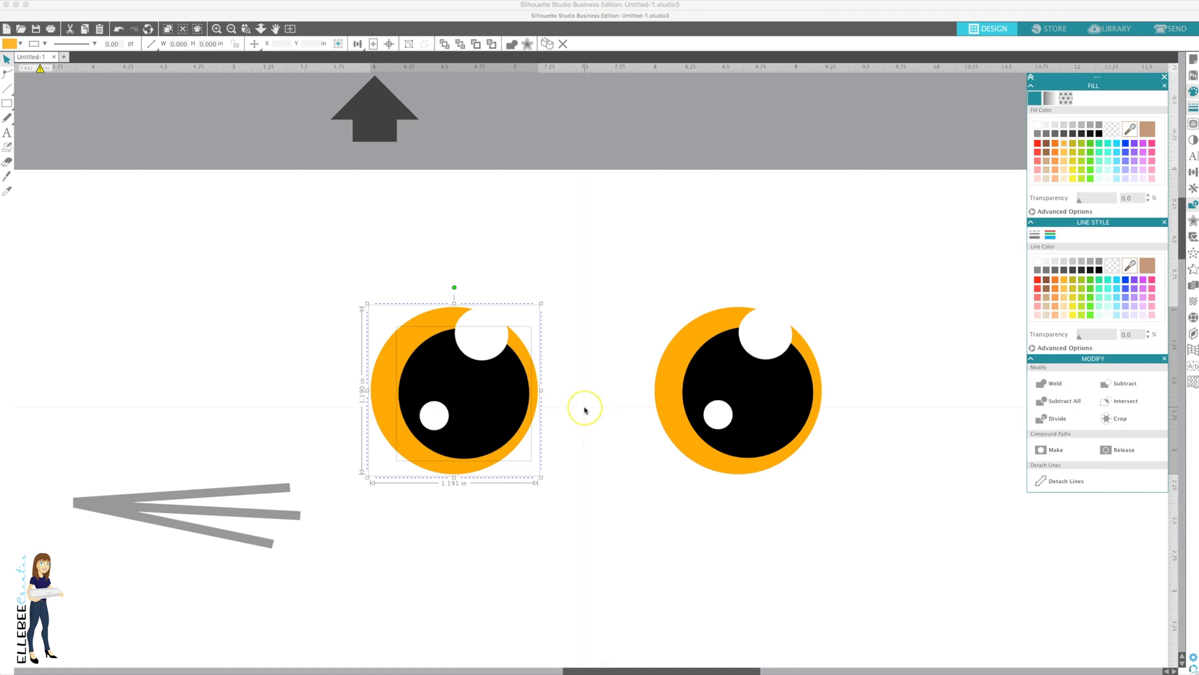
click(559, 408)
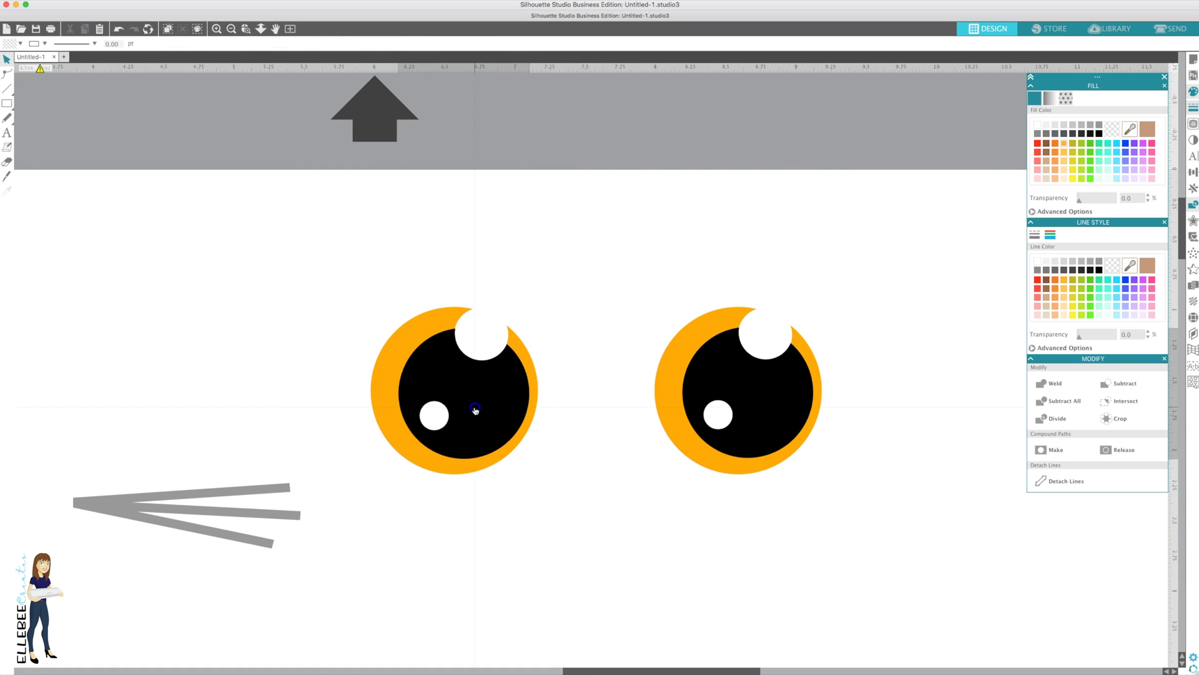
- Pull the left black pupil off its eye to inspect the cutout, and undo the move
drag(476, 409, 578, 463)
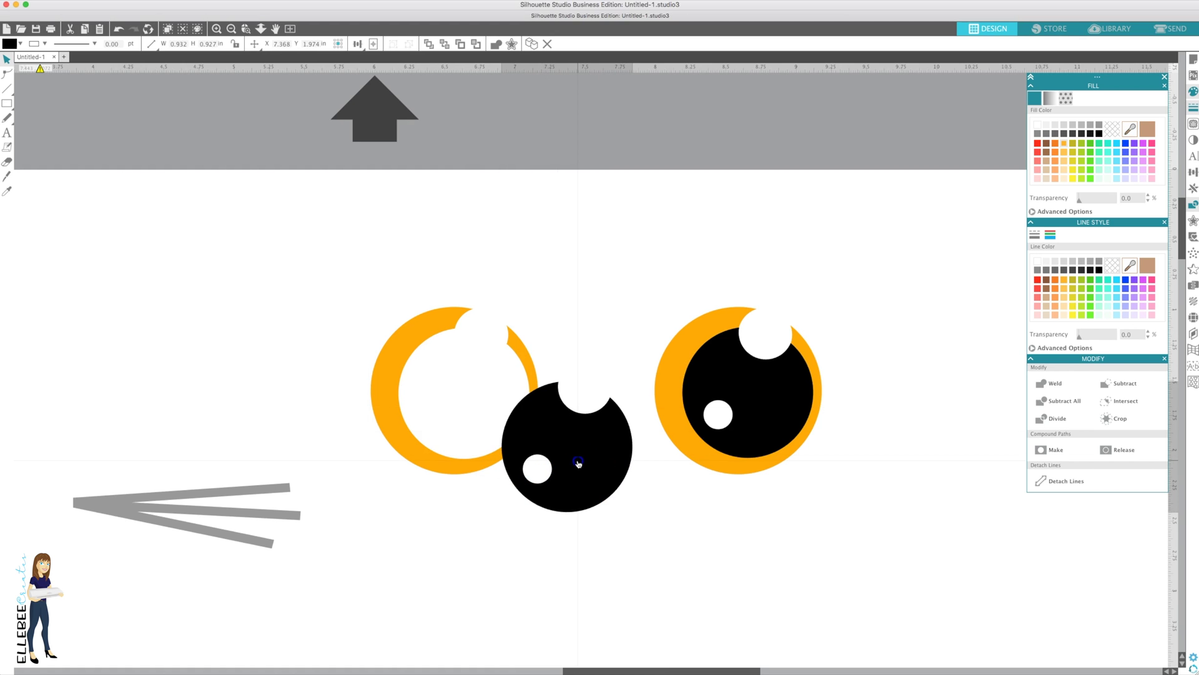
key(Escape)
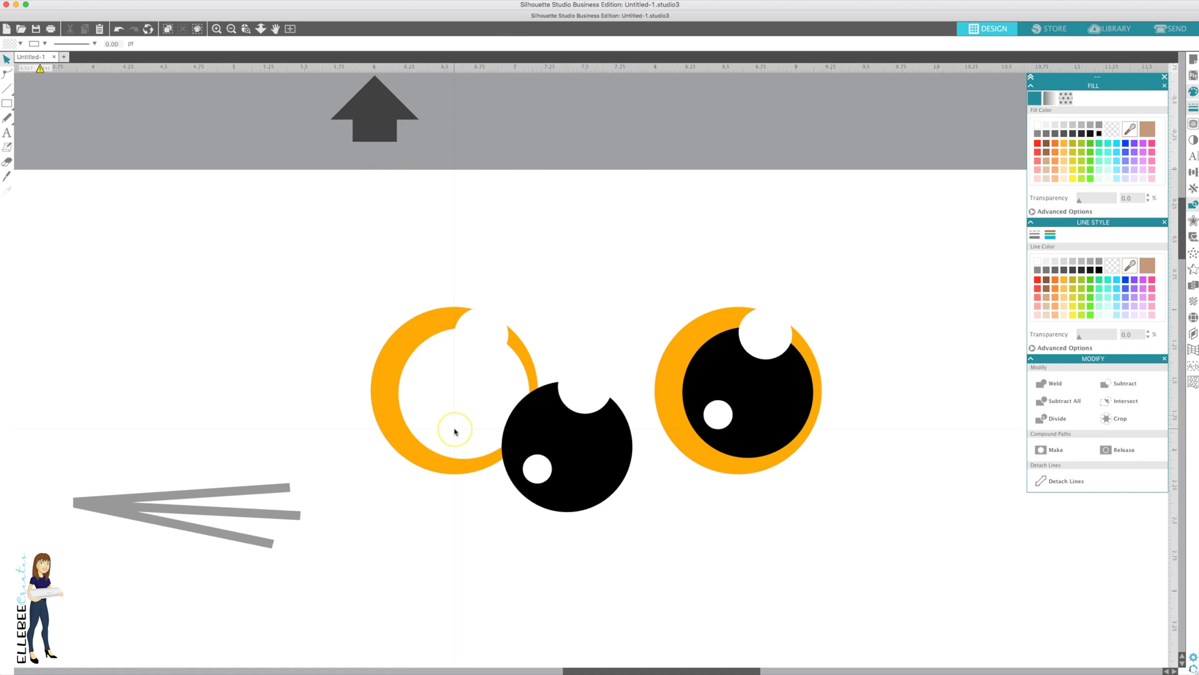
key(super+z)
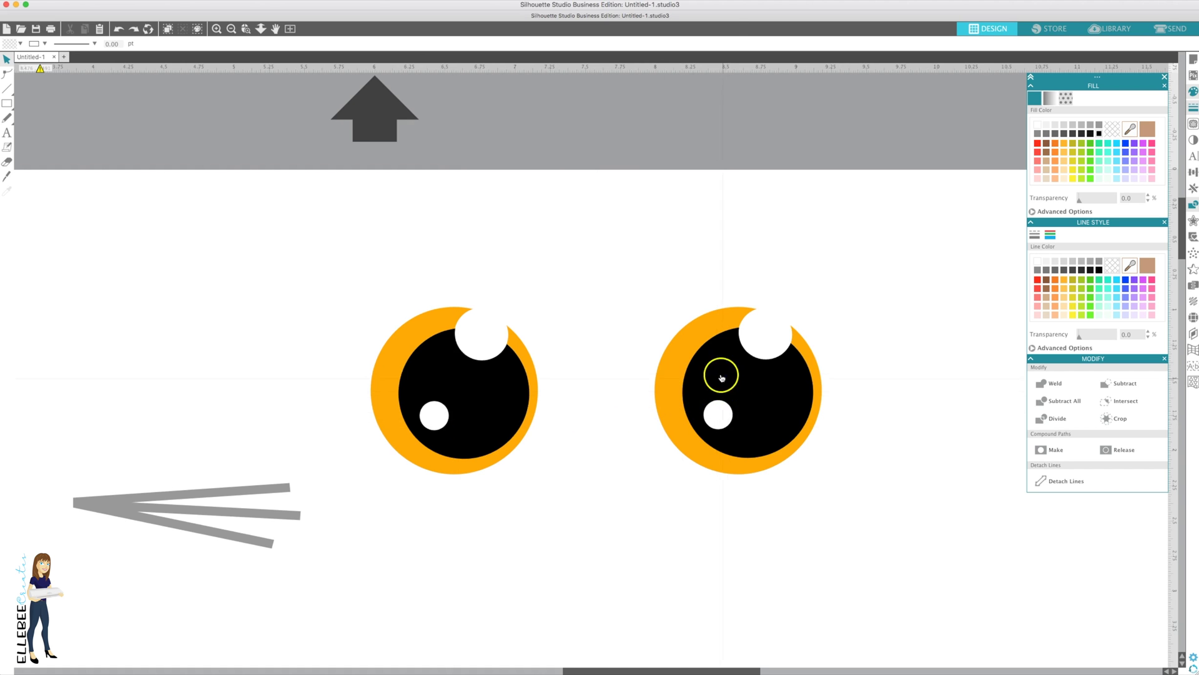
- Use Subtract All on the right eye and its pupil, testing the cutout by moving the pupil away and undoing that move
mouse_move(721, 377)
mouse_down()
mouse_move(853, 385)
mouse_move(710, 378)
mouse_move(721, 379)
mouse_up()
key(Escape)
drag(669, 313, 747, 391)
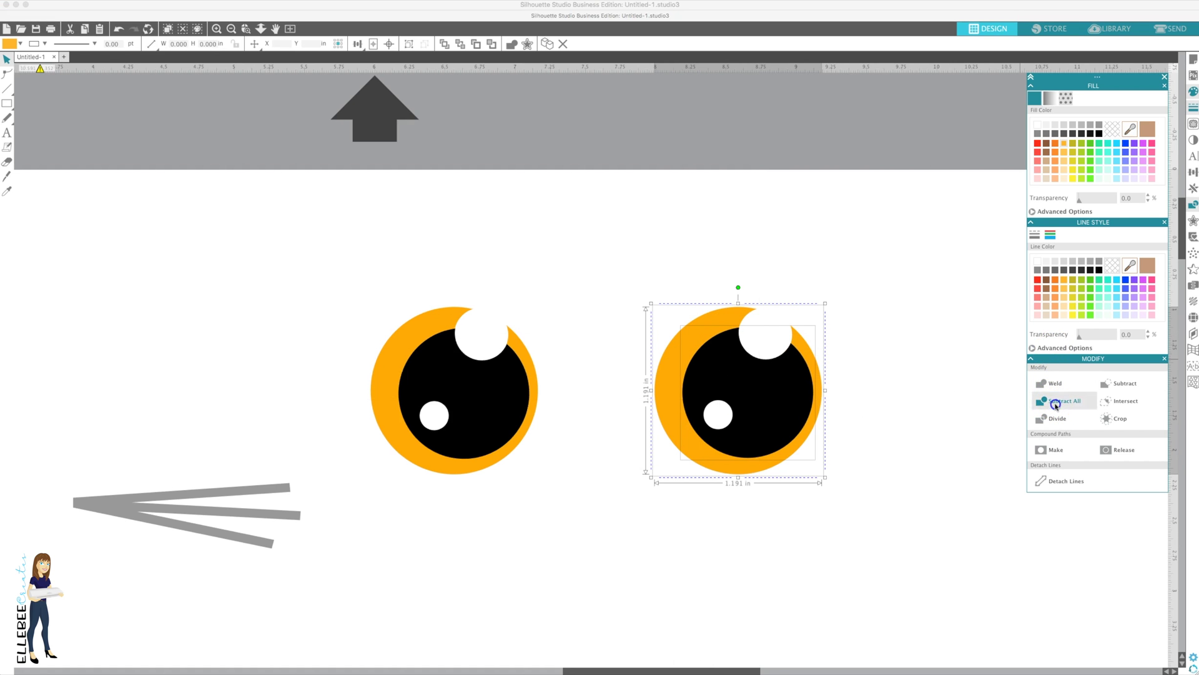
click(854, 377)
drag(748, 375, 867, 378)
key(super+z)
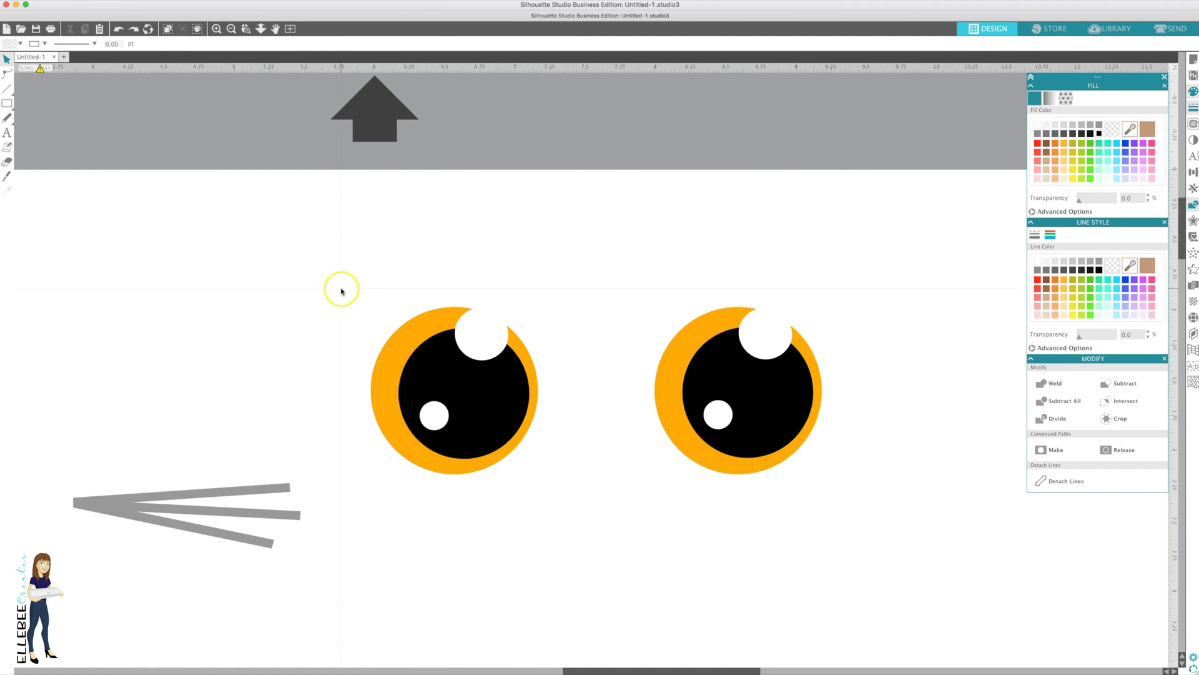
- Group each black pupil with its yellow-orange eye piece
drag(340, 287, 473, 400)
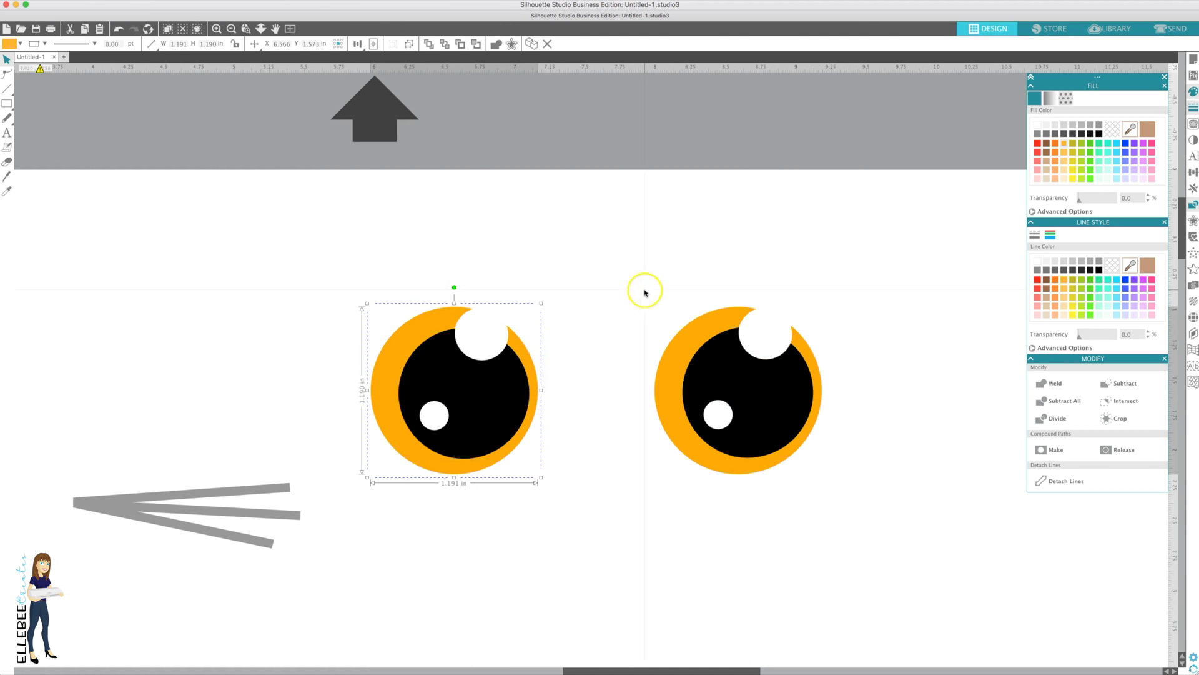
drag(644, 289, 732, 405)
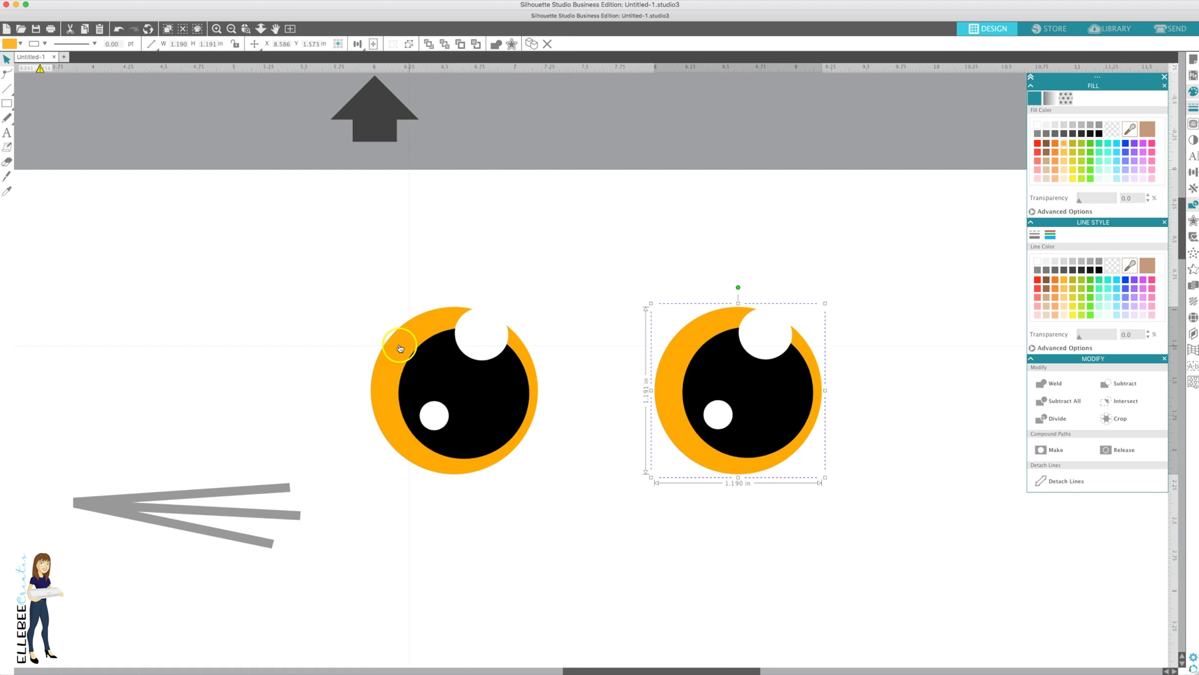
- Place the black detailed cat over the medium gray cat and align the two layers by their centers
click(231, 30)
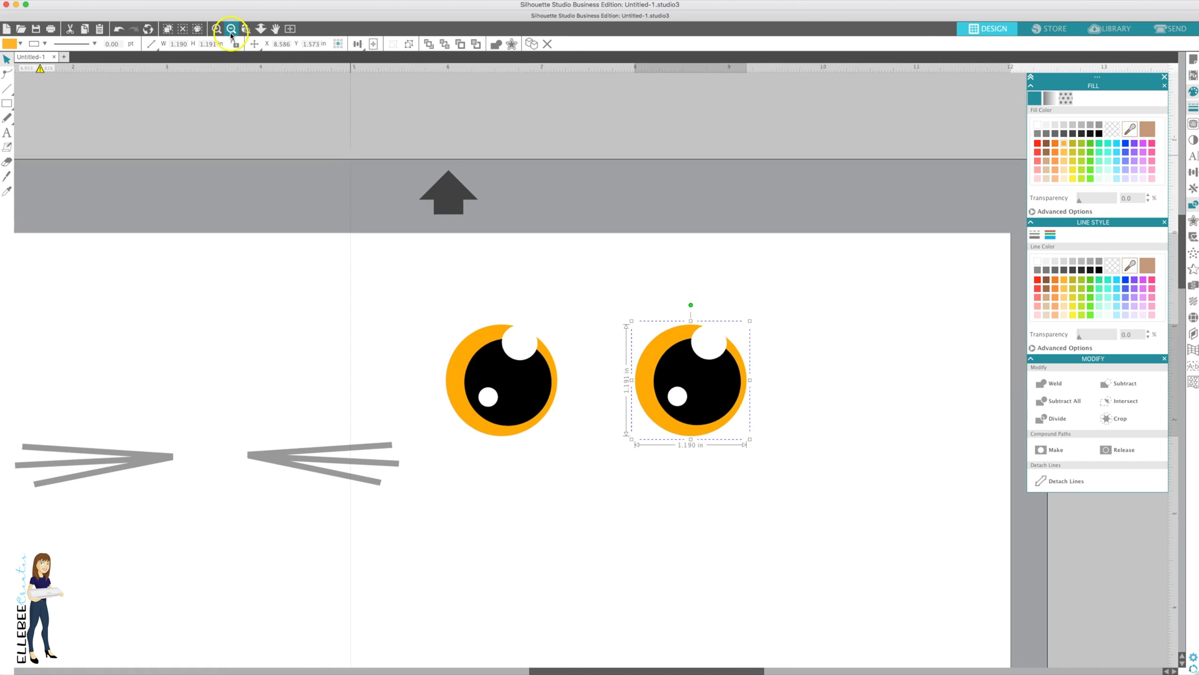
click(231, 29)
scroll(321, 284, down, 5)
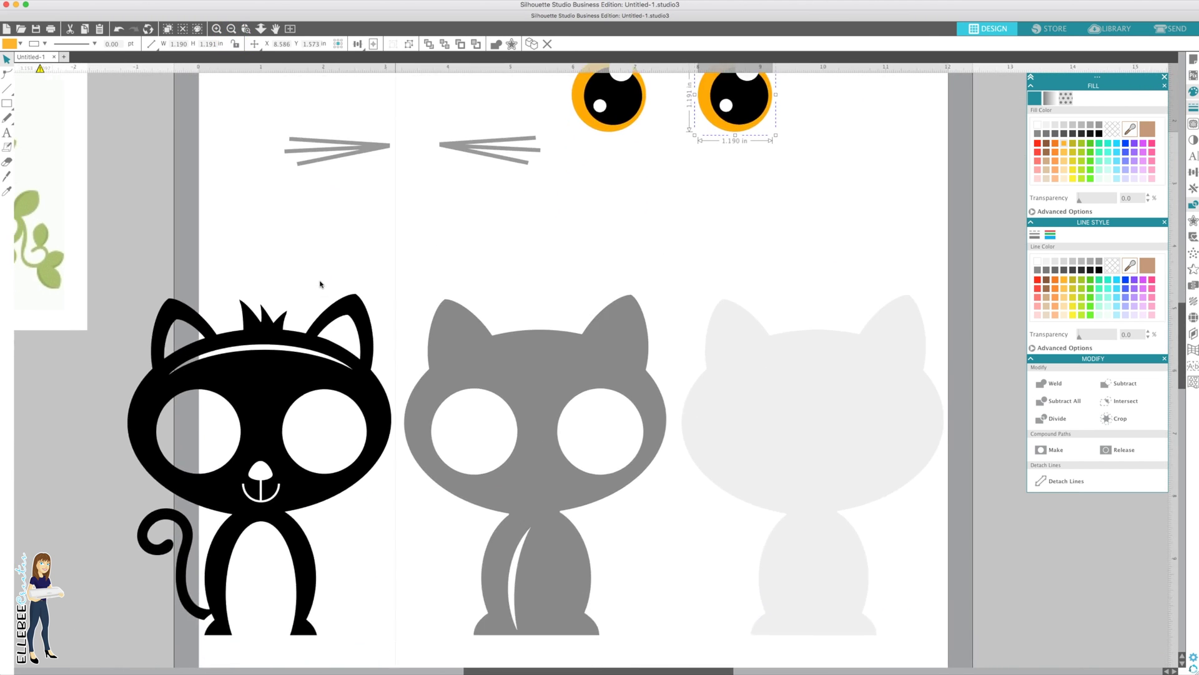
drag(262, 318, 538, 316)
click(384, 289)
drag(382, 286, 583, 363)
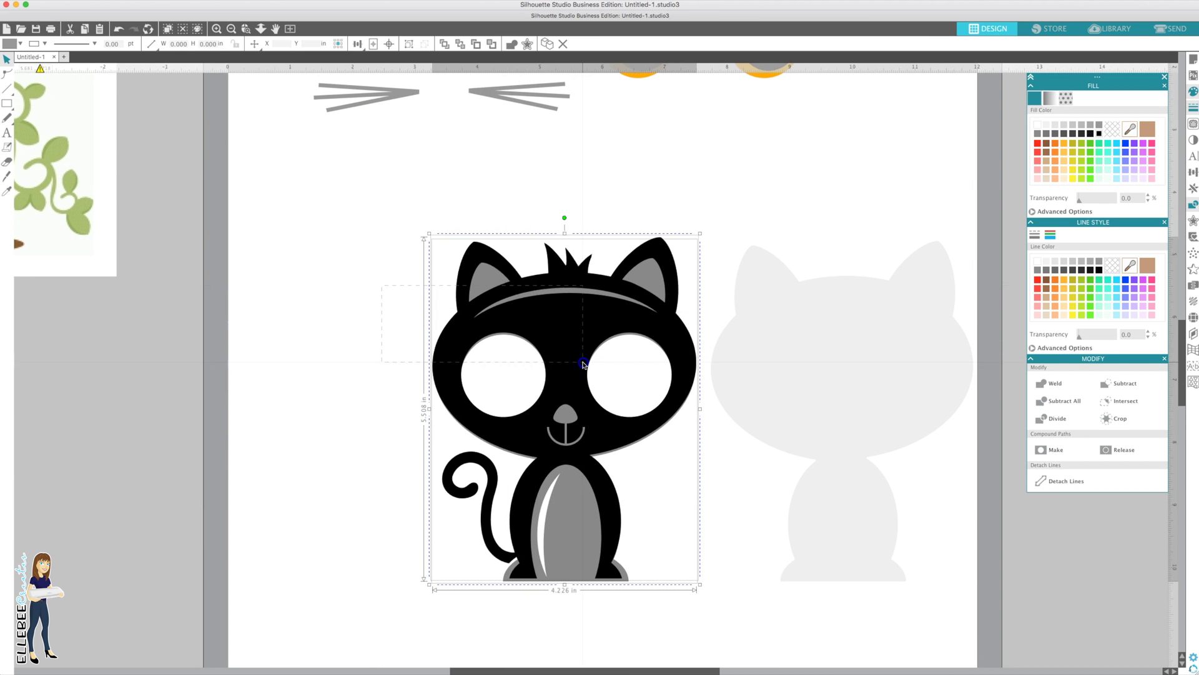
click(1192, 173)
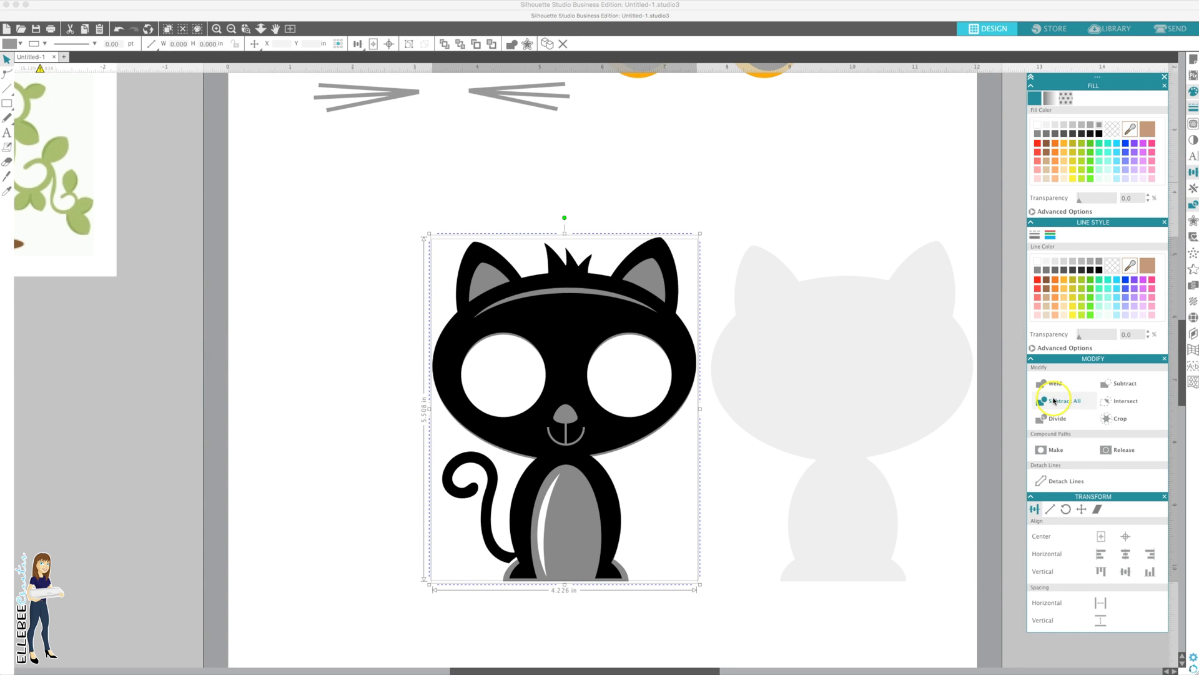
click(1125, 536)
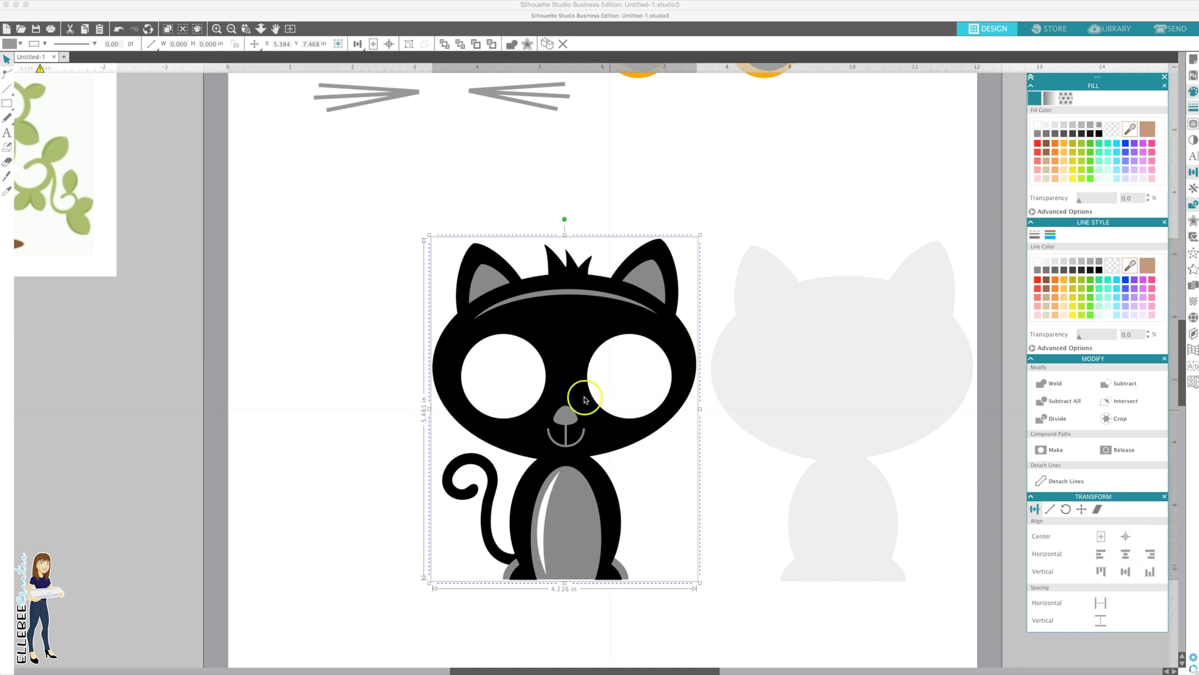
- Apply Subtract All to the overlapping black and medium gray cat layers and group them together
click(1063, 400)
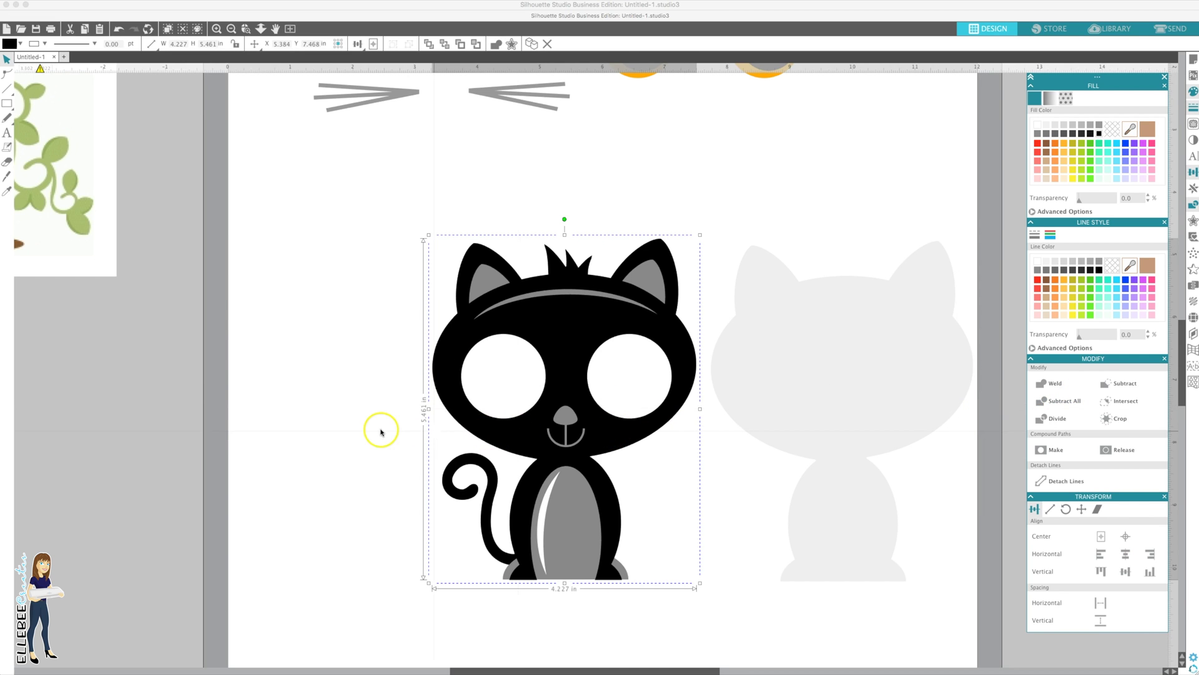
mouse_move(543, 343)
mouse_down()
mouse_move(263, 388)
mouse_move(517, 358)
mouse_move(543, 343)
mouse_up()
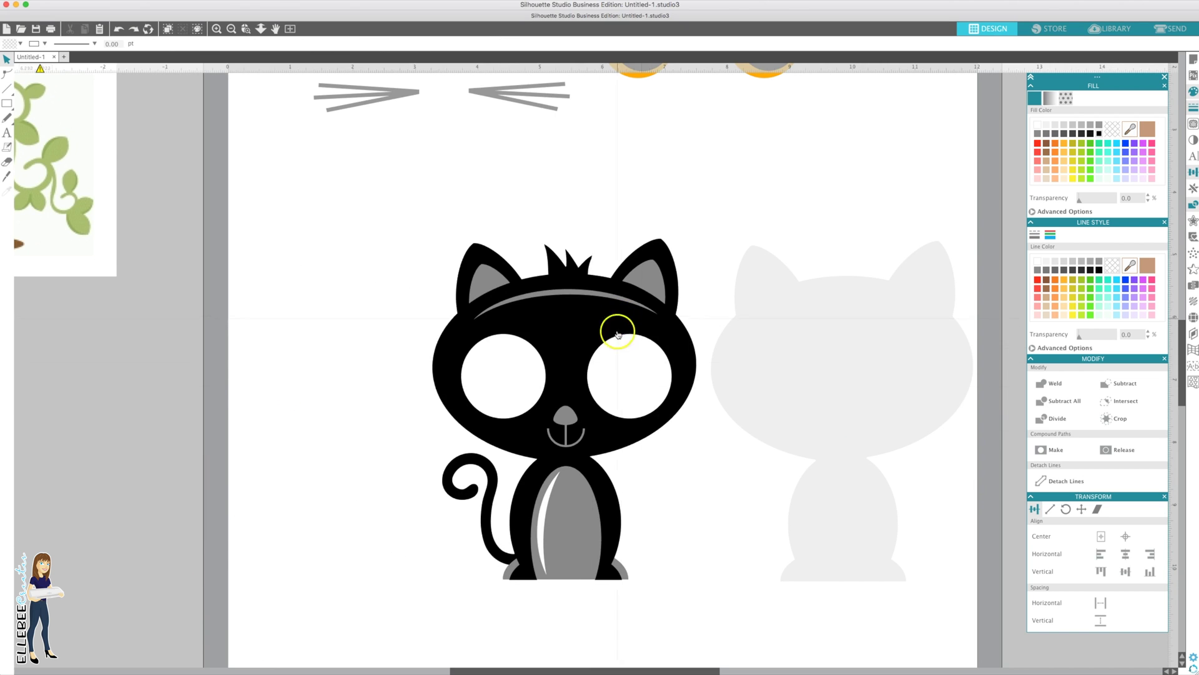
click(804, 355)
drag(413, 236, 537, 348)
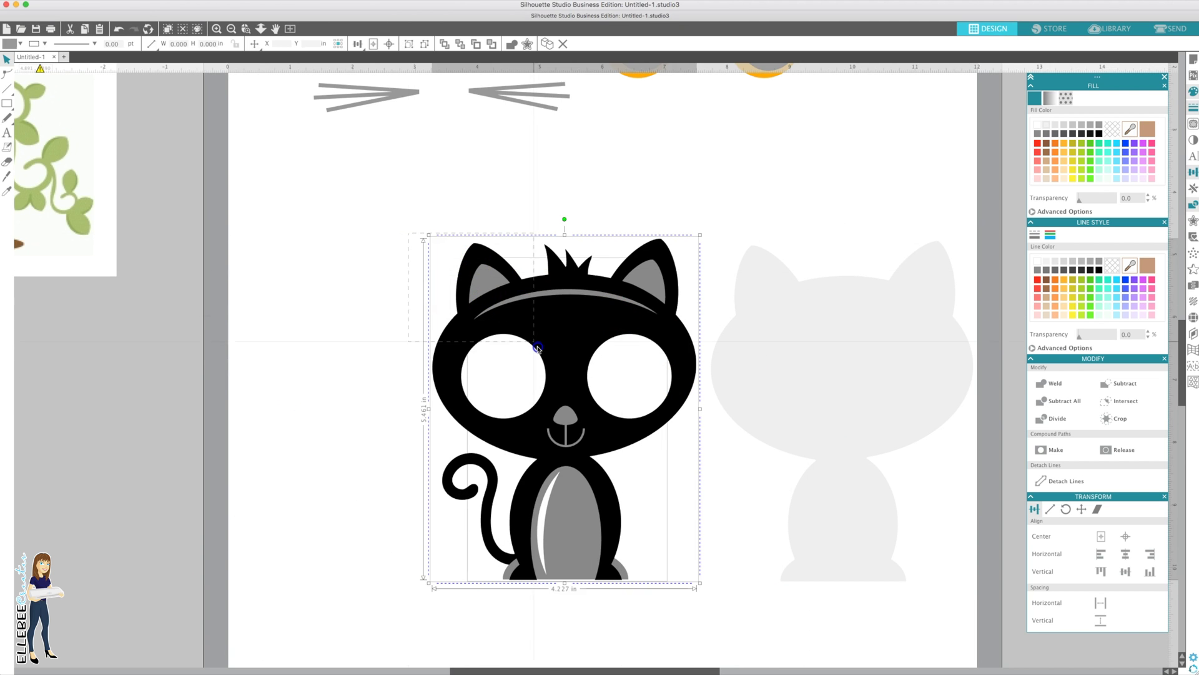
right_click(537, 348)
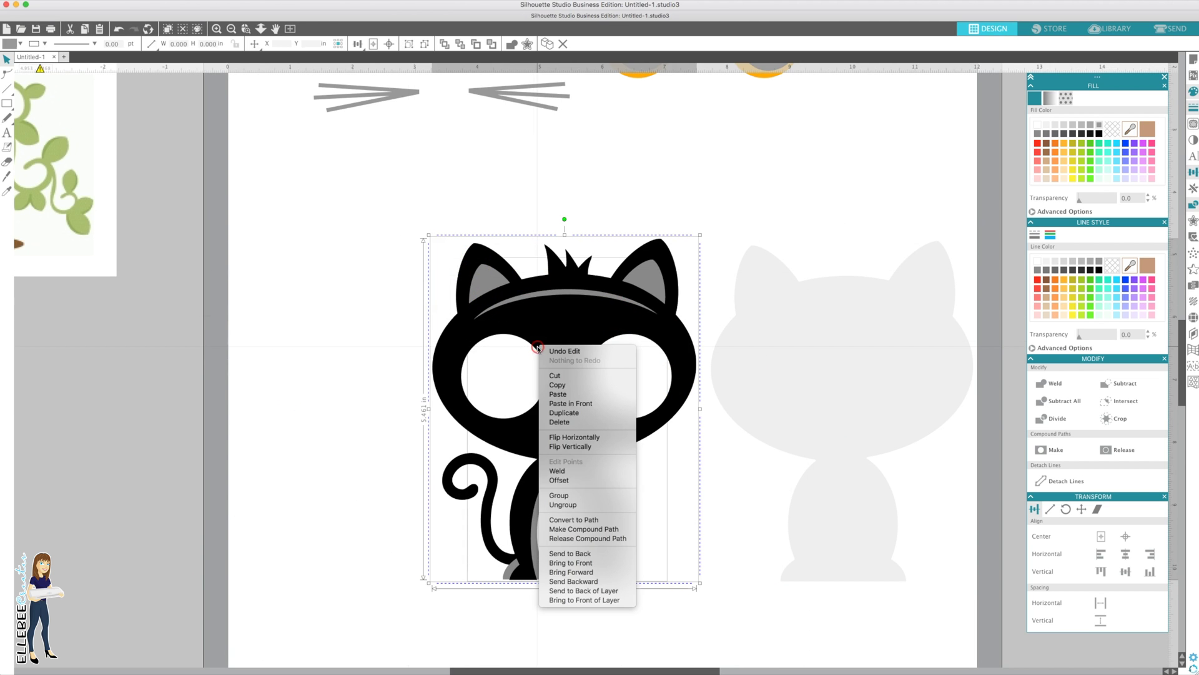
click(562, 495)
- Center the grouped cat on the light gray silhouette and apply Subtract All to the overlapping layers
shift+click(808, 388)
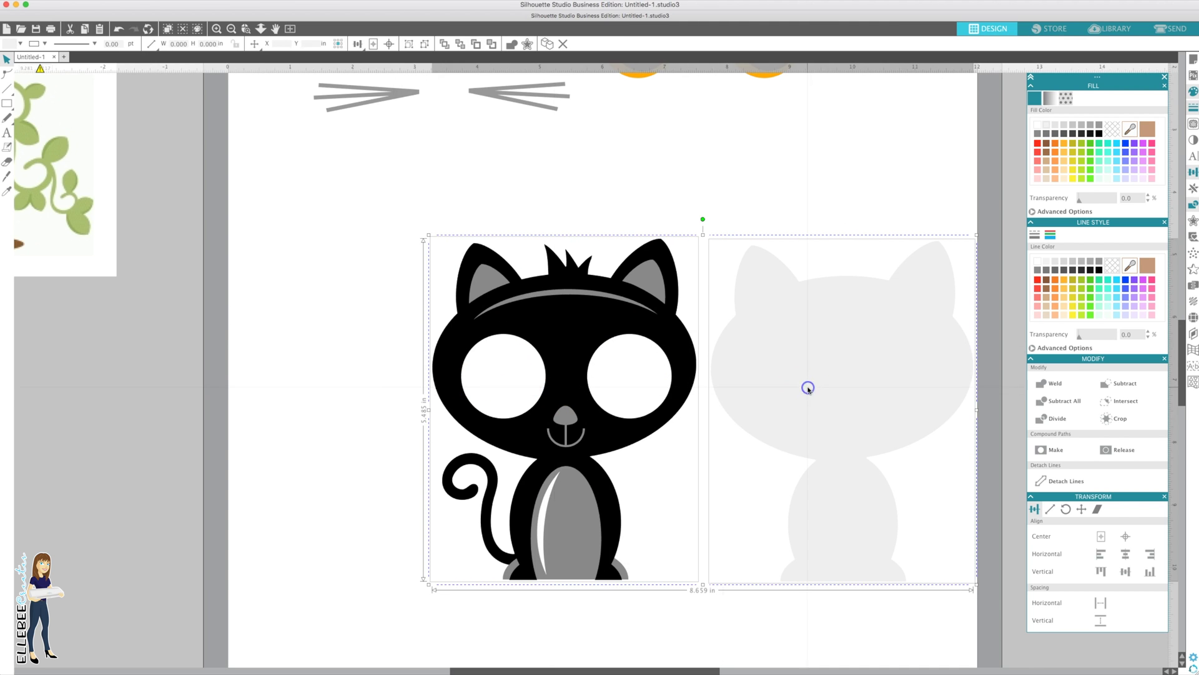
click(1125, 536)
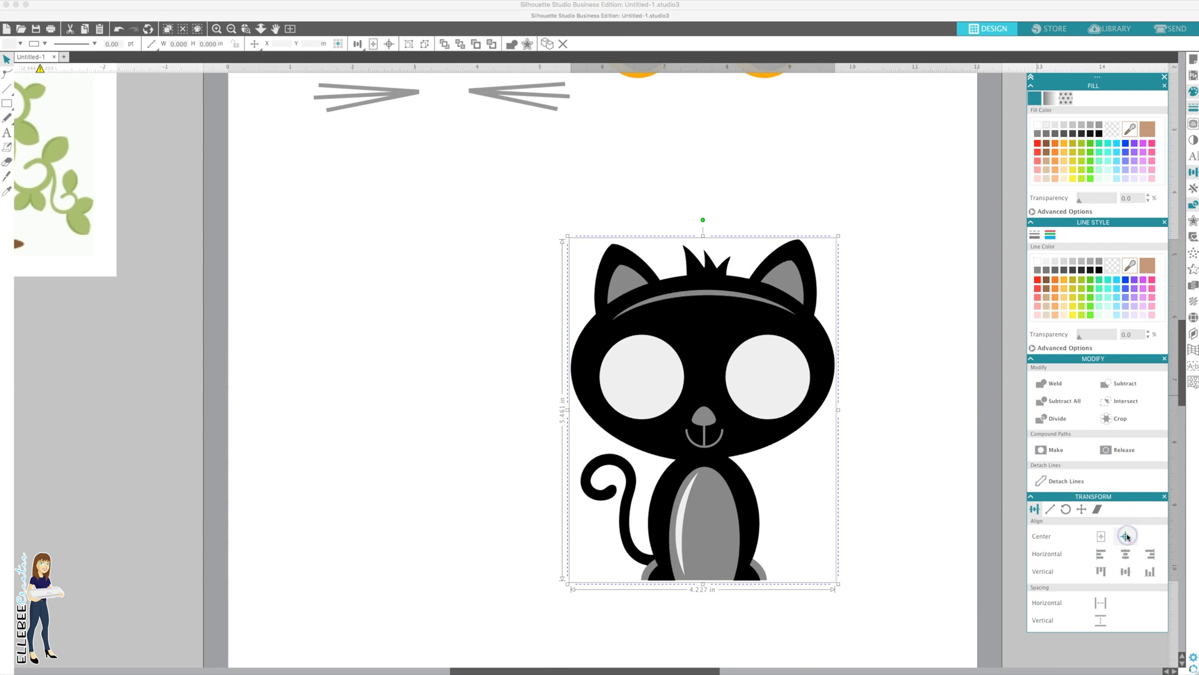
click(1042, 403)
- Move the black and gray cat to the left, off the leftover light gray eye circles and belly highlight
drag(734, 318, 455, 320)
click(671, 373)
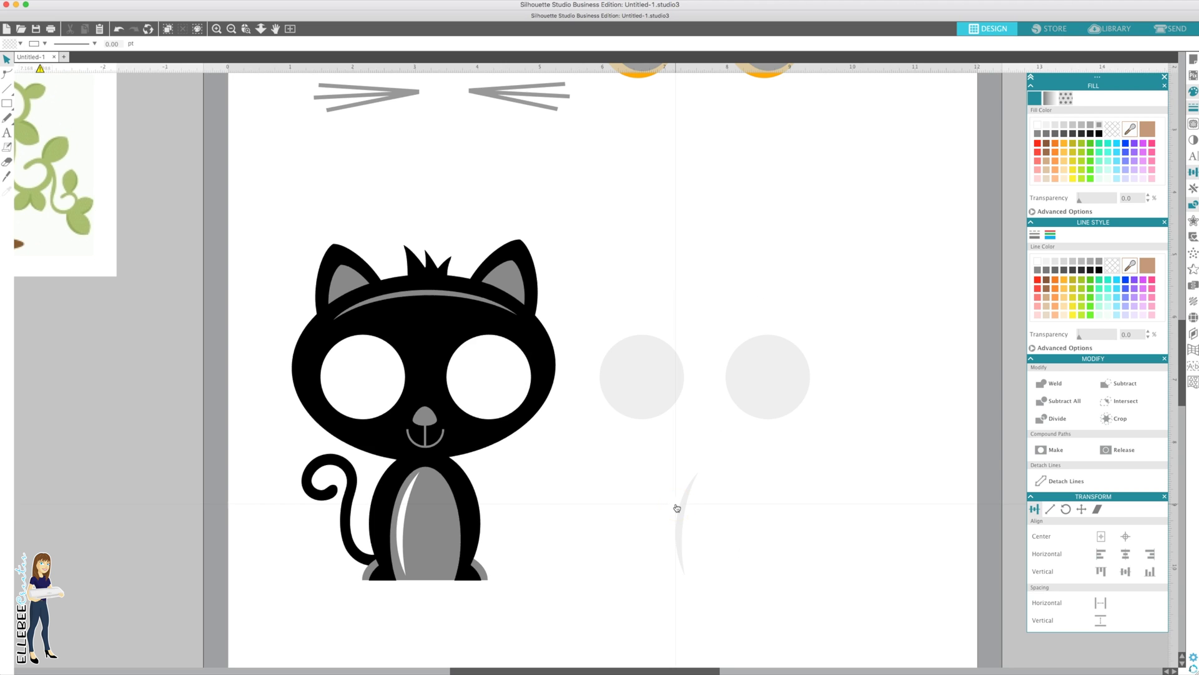
click(451, 500)
click(702, 562)
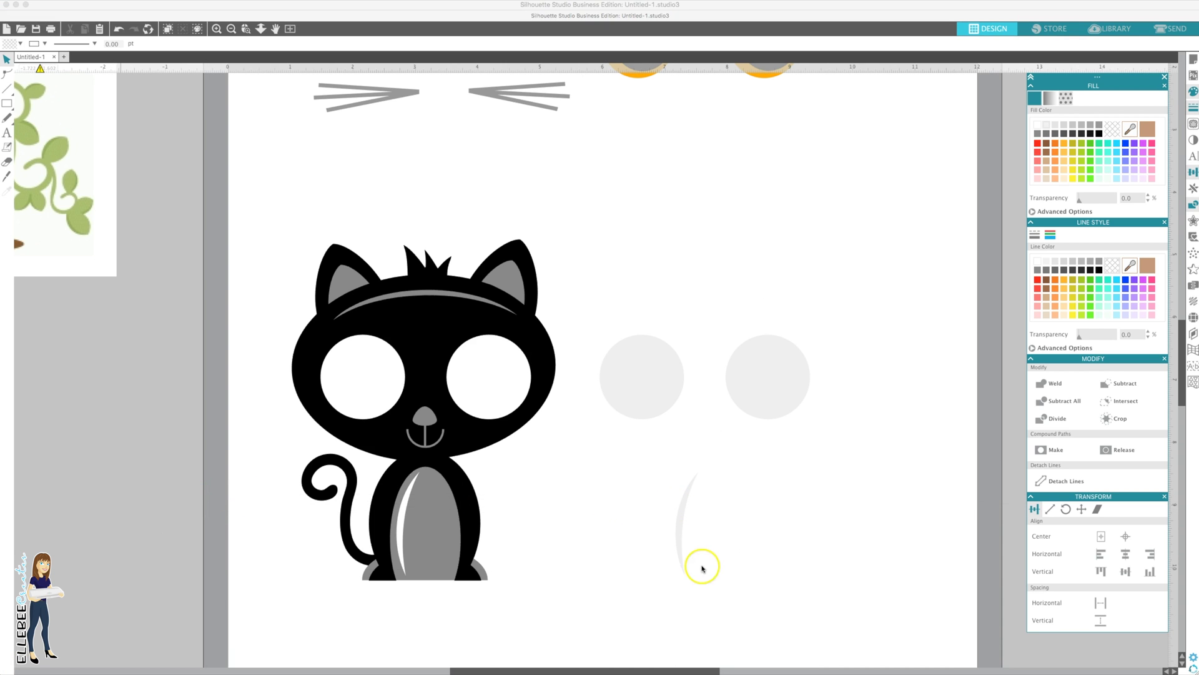
click(675, 512)
scroll(674, 513, up, 2)
scroll(674, 514, up, 5)
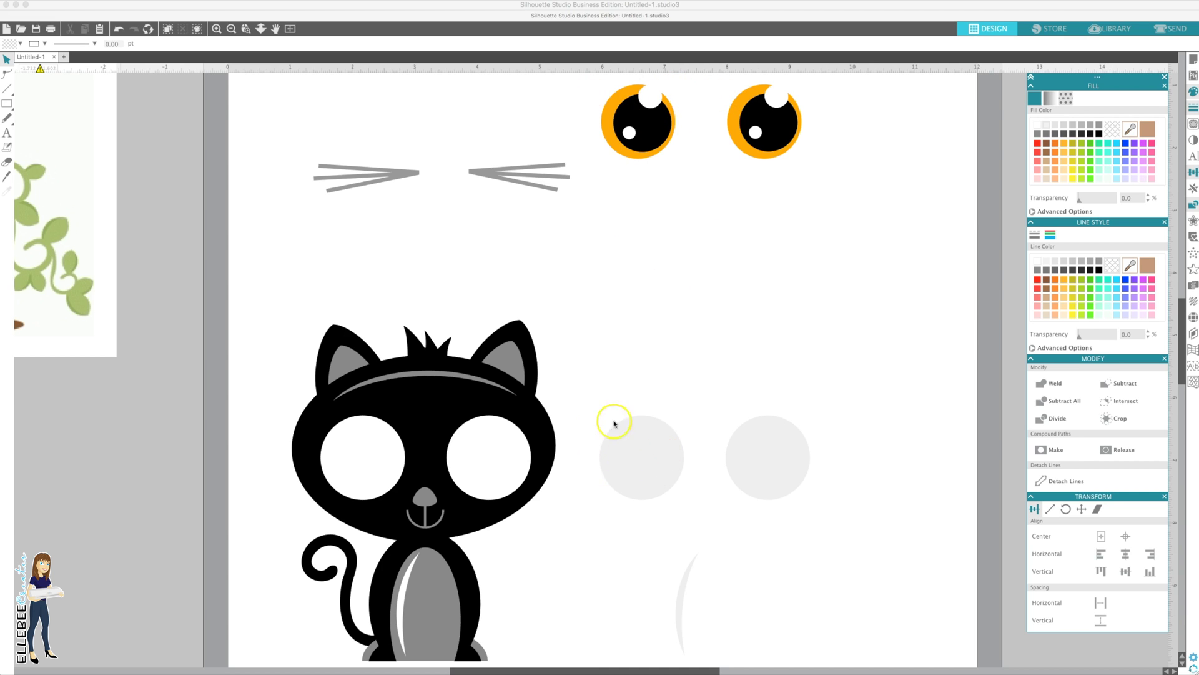
- Move both orange and black eyes down onto the leftover light gray eye circles and nudge them slightly right into place
click(590, 107)
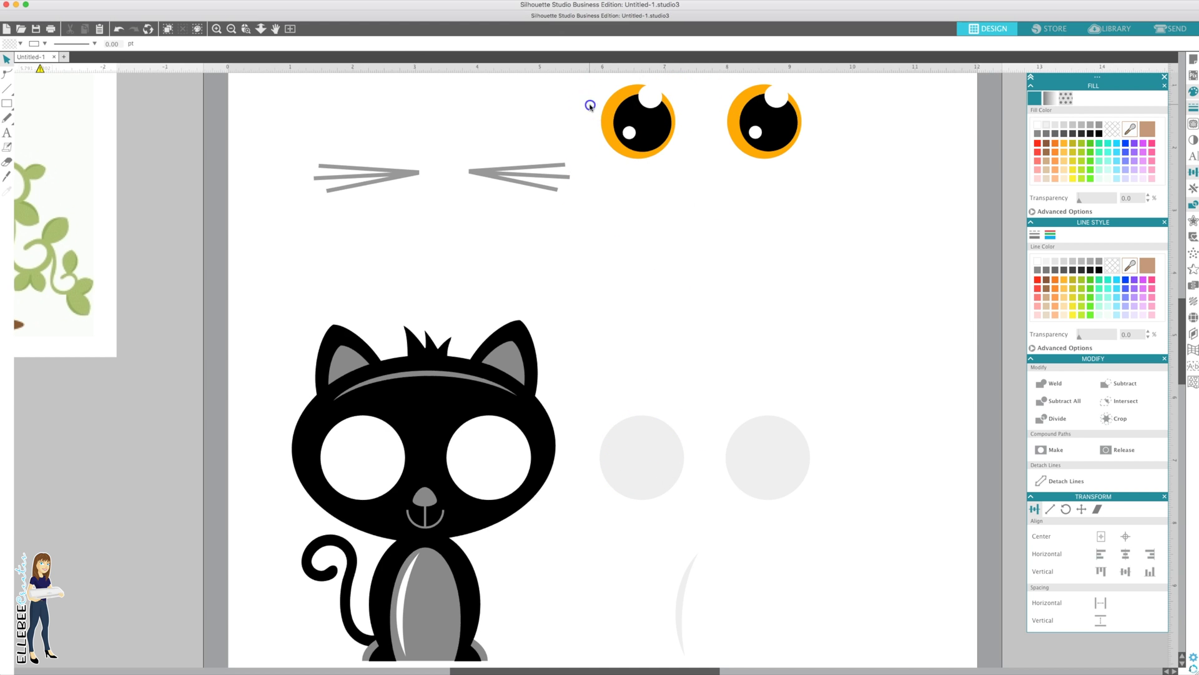
drag(589, 106, 782, 466)
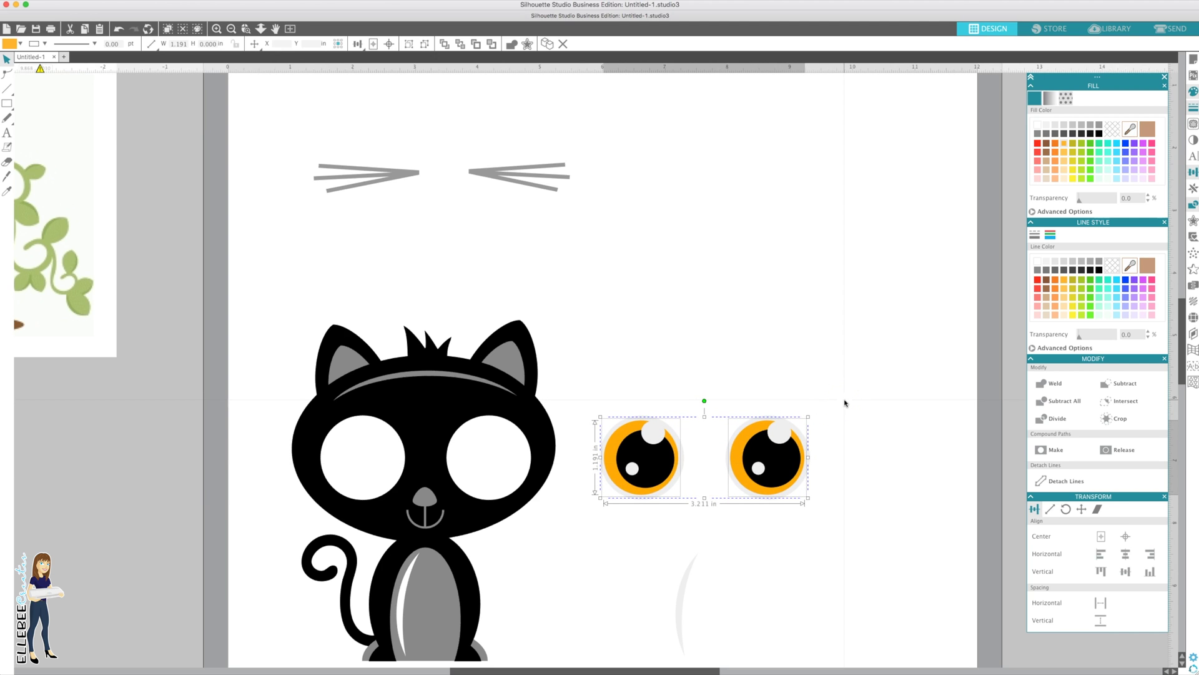
key(Right)
key(Right)
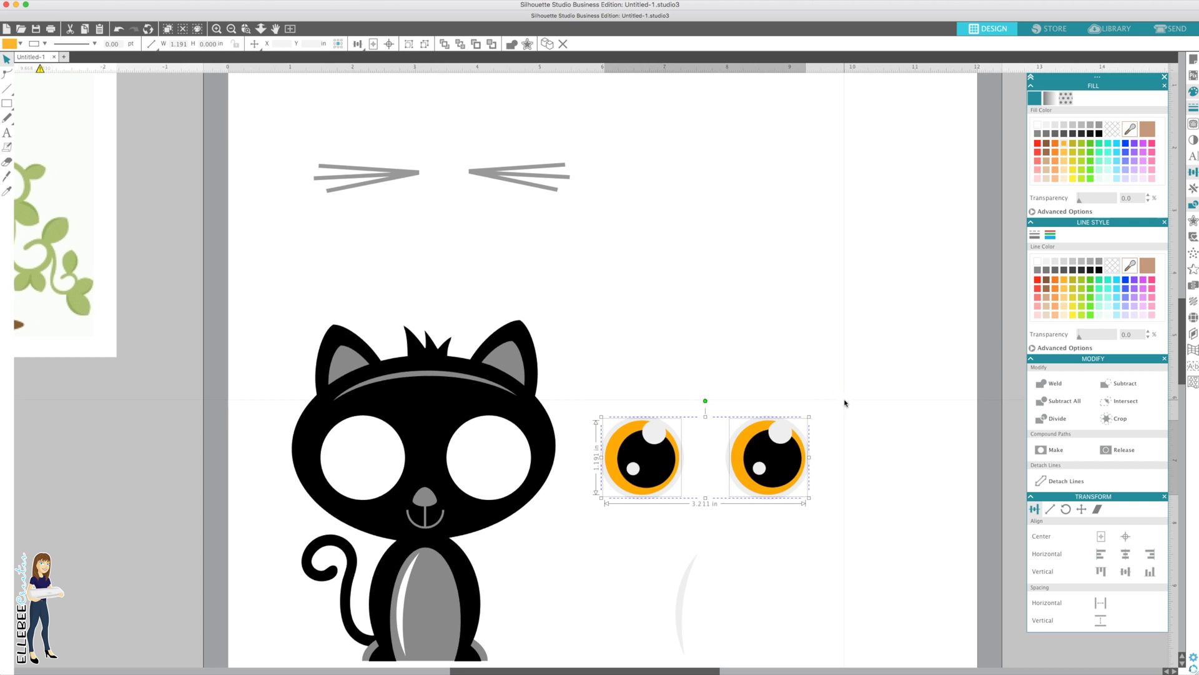
click(837, 416)
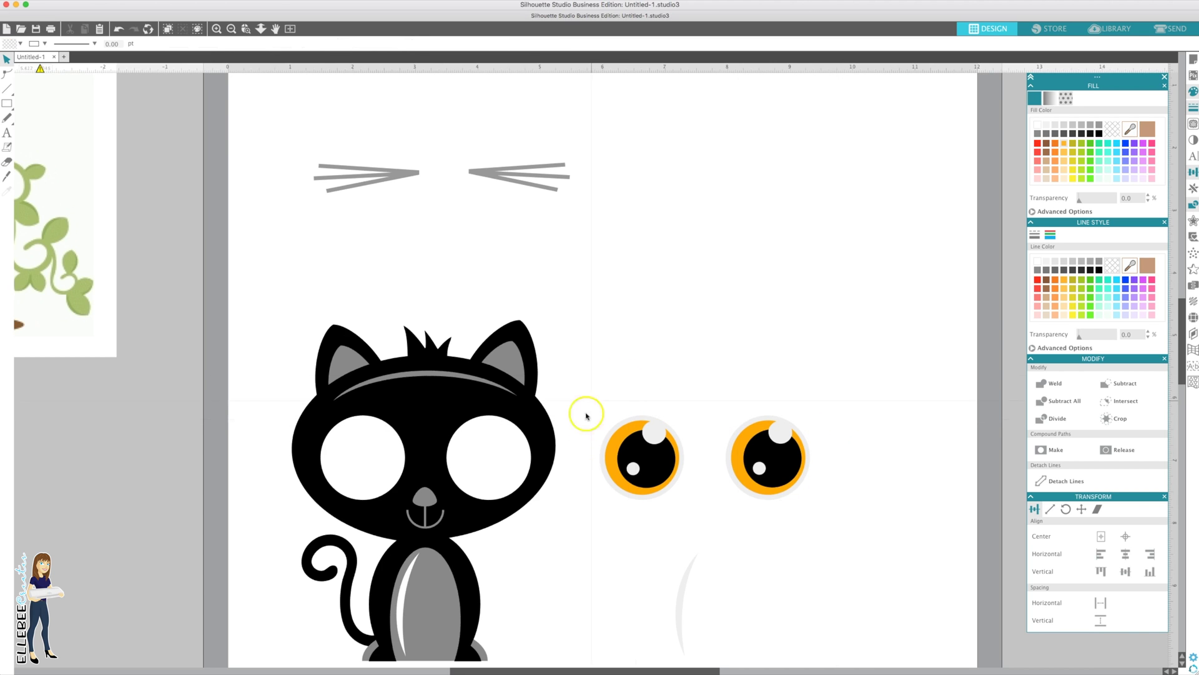
- Apply Subtract All between each eye and the light gray layer, check the cut by moving one eye, and undo that move
click(647, 476)
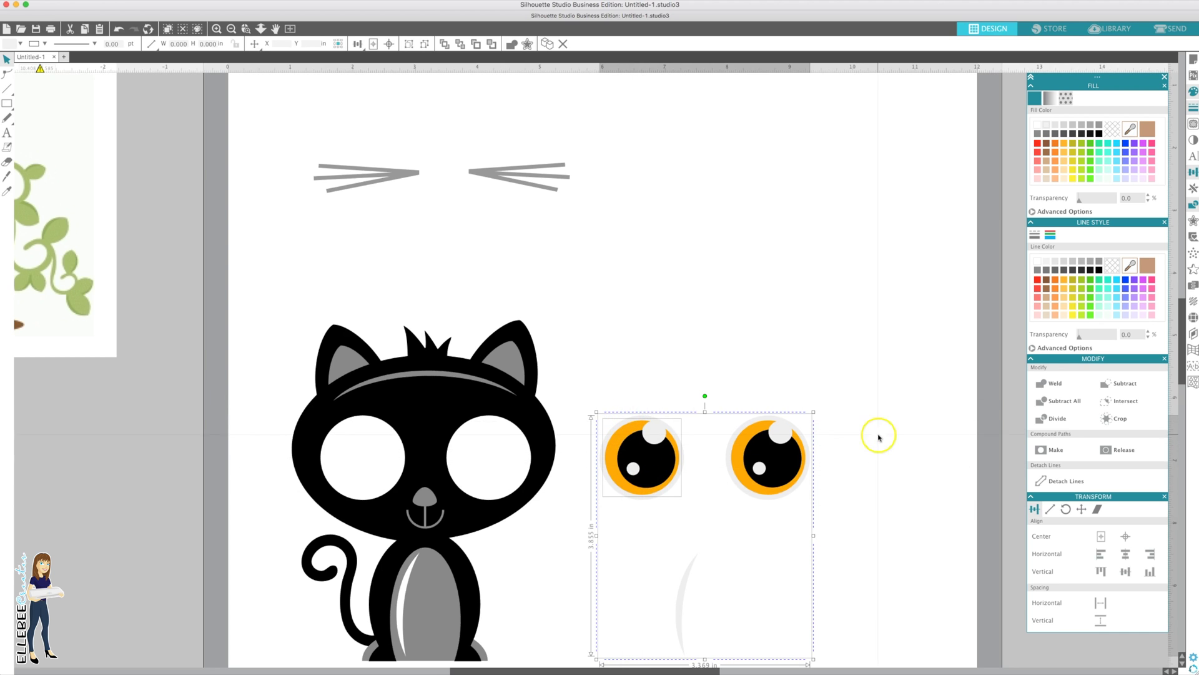
click(1056, 401)
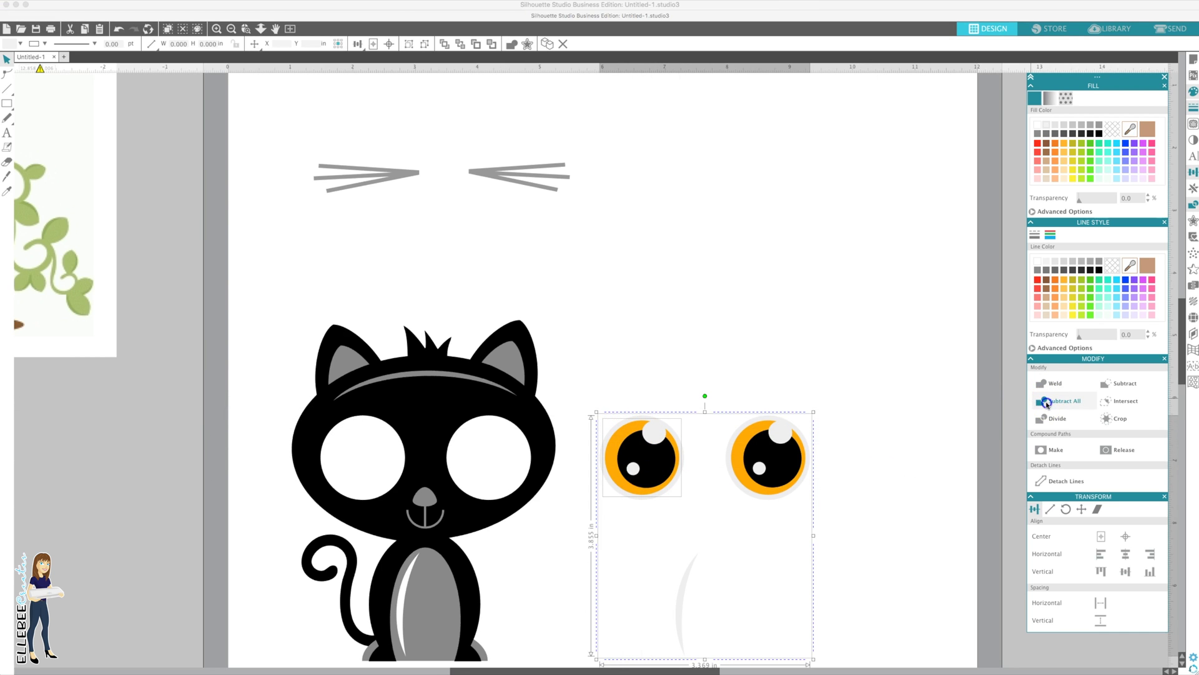
click(788, 431)
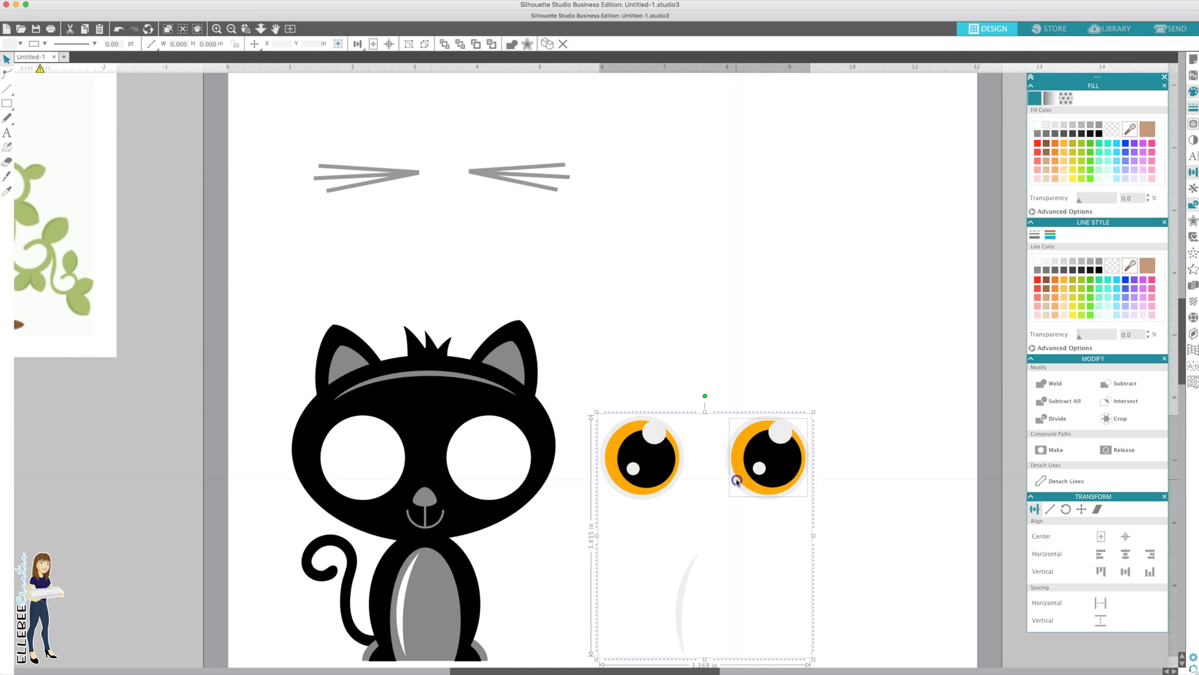
click(1062, 403)
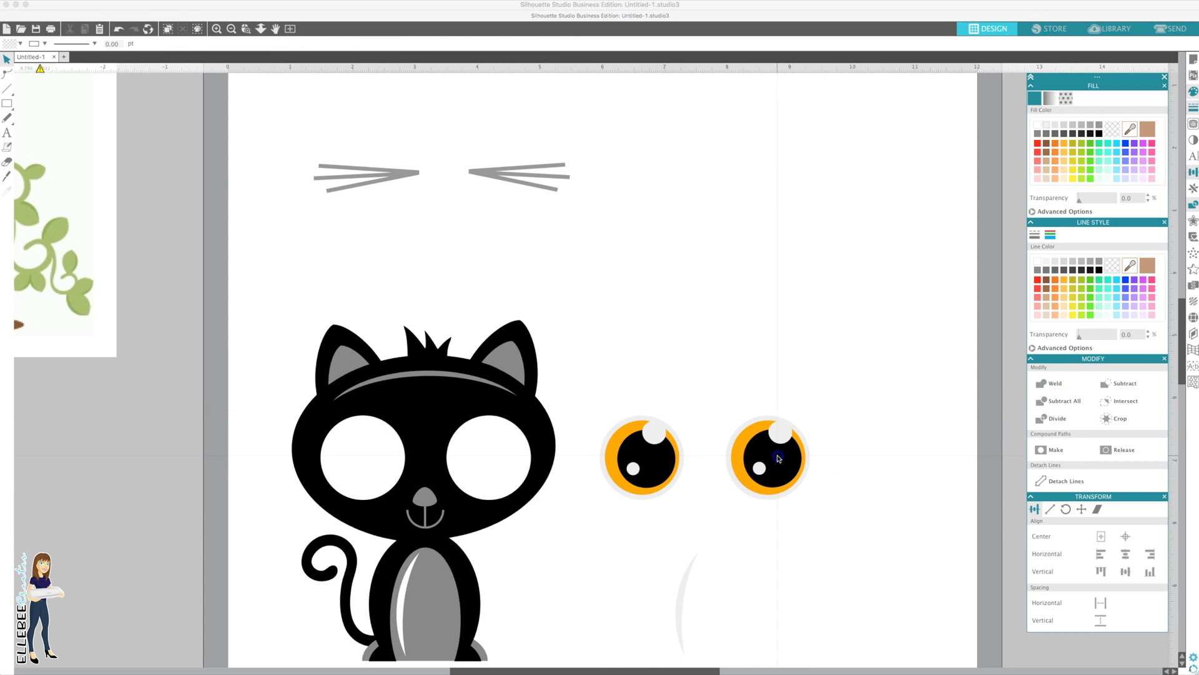
drag(779, 458, 866, 459)
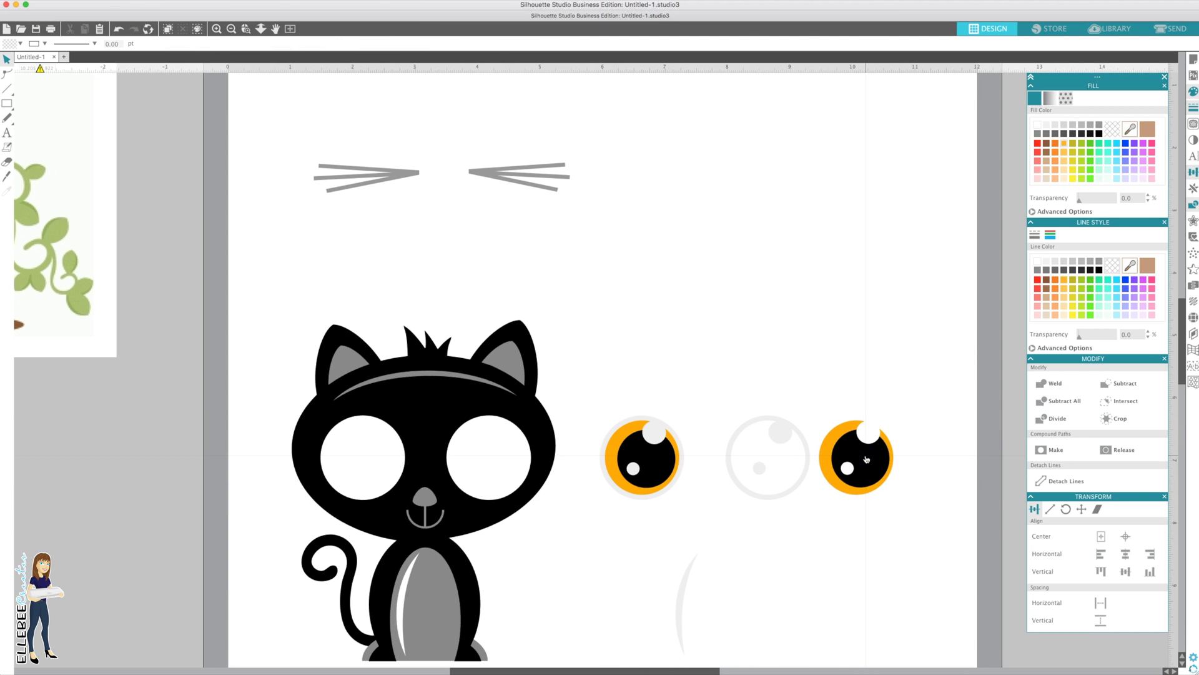
key(super+z)
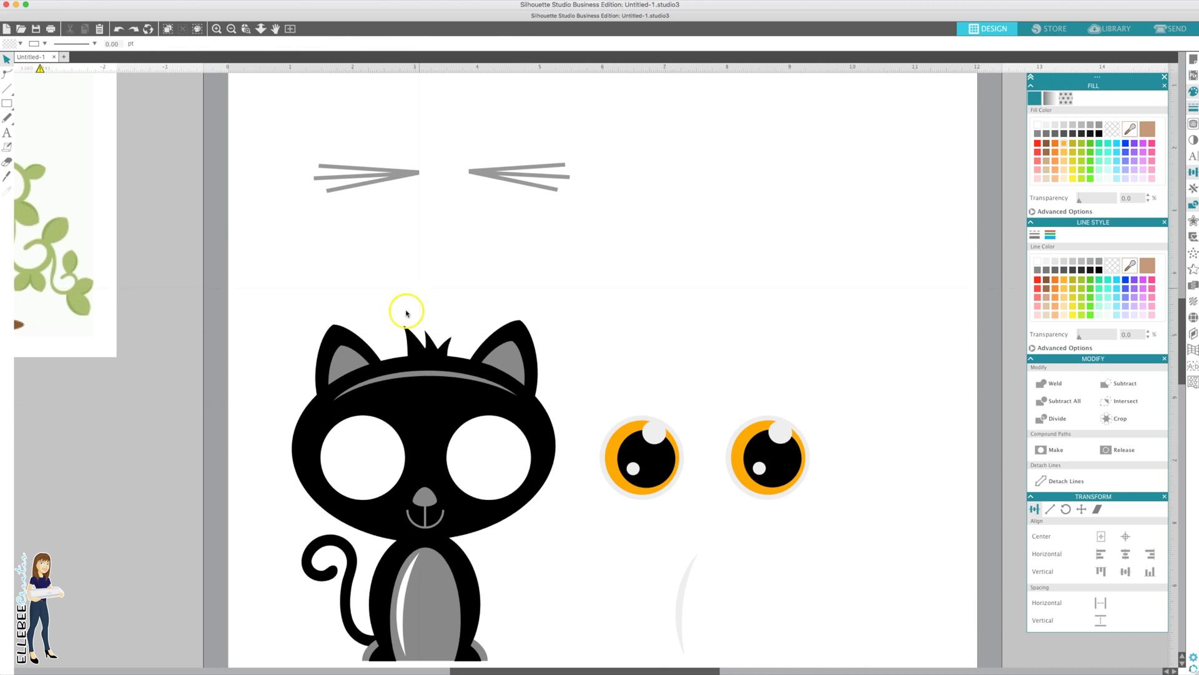
- Move the black and gray cat back over the eyes and the belly highlight
drag(289, 296, 548, 471)
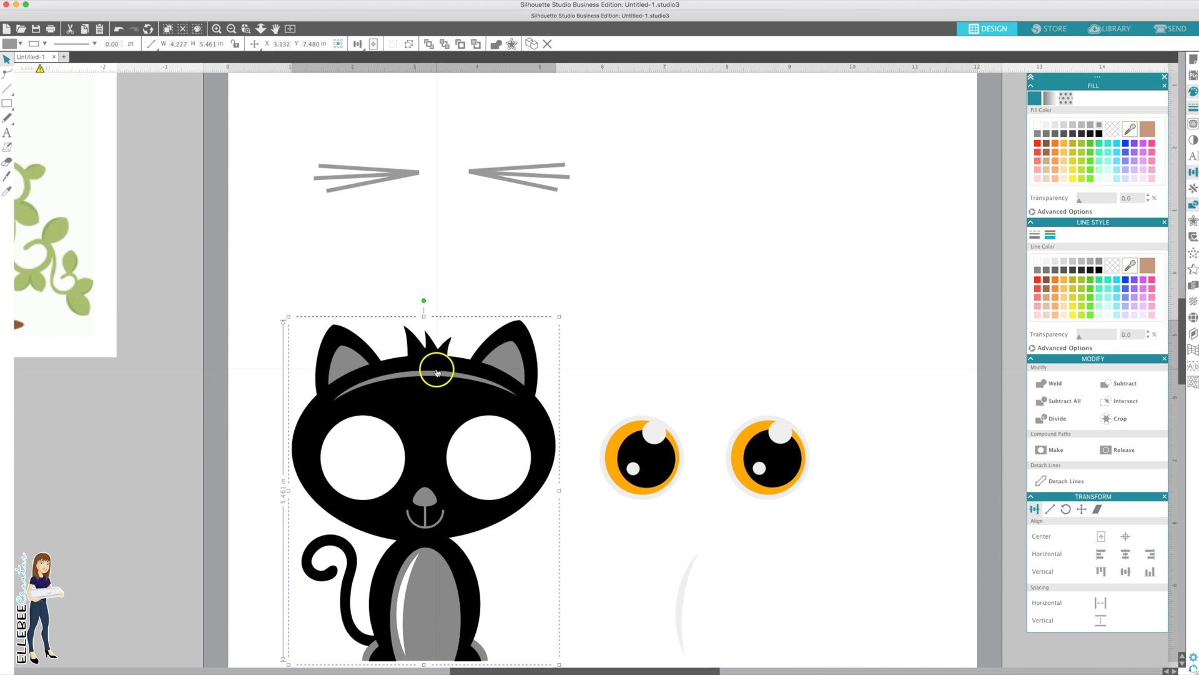
drag(437, 373, 719, 372)
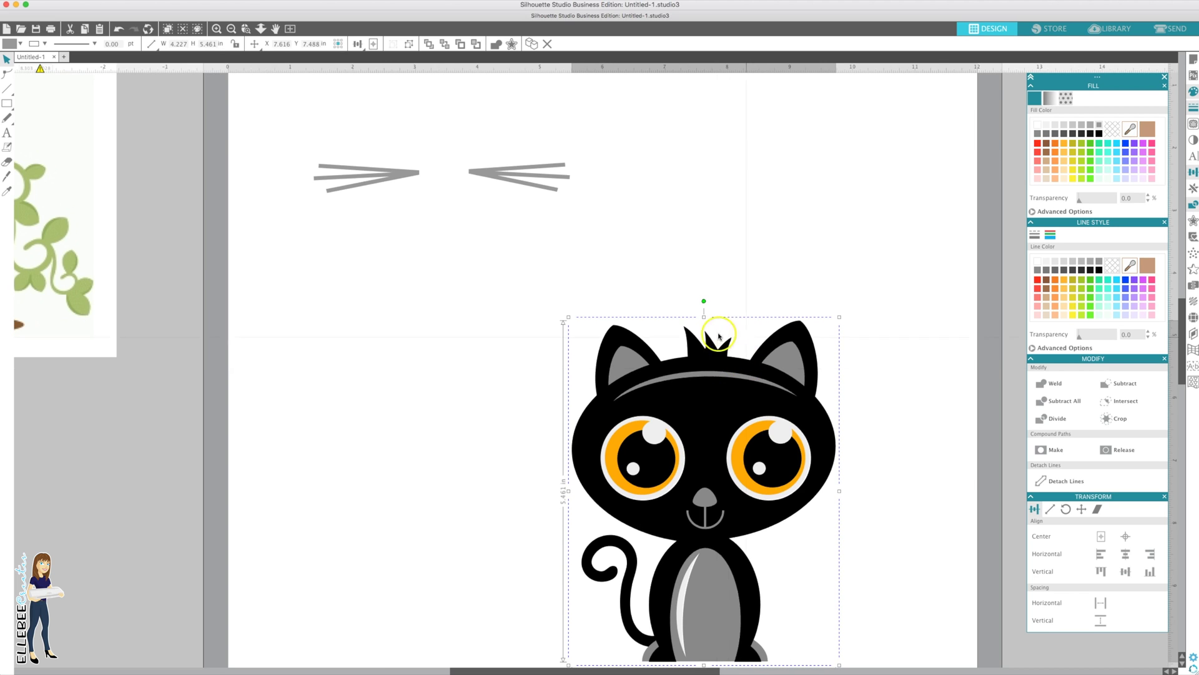
click(215, 29)
click(474, 167)
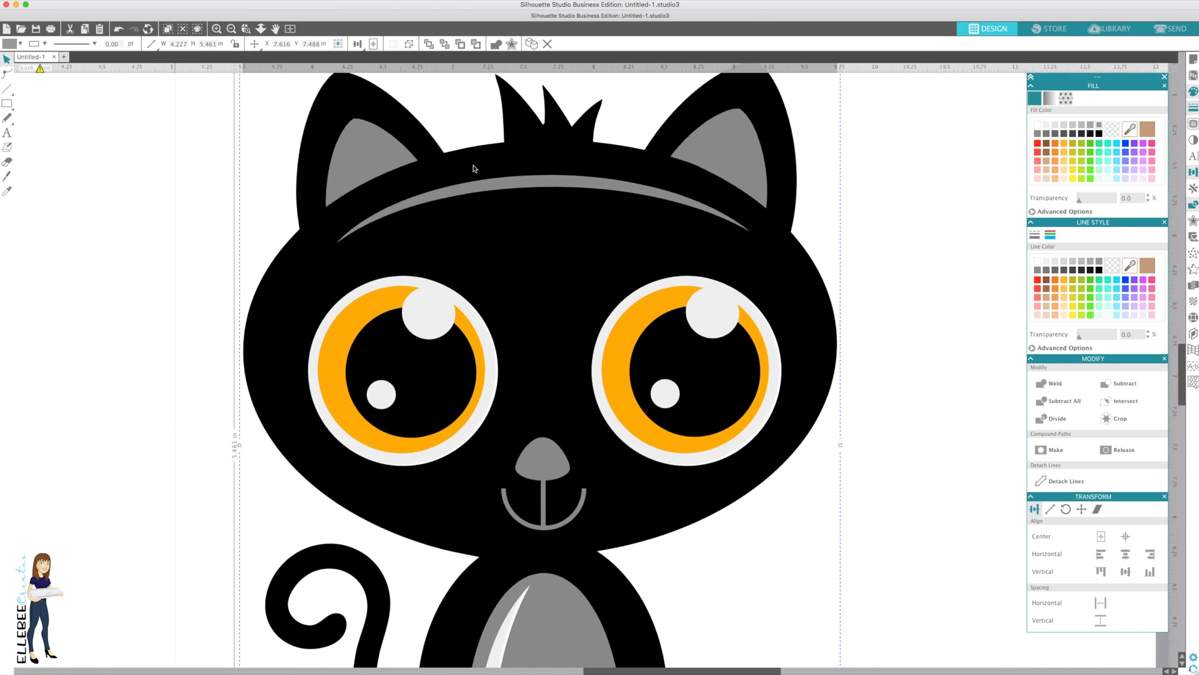
scroll(474, 168, down, 4)
click(262, 340)
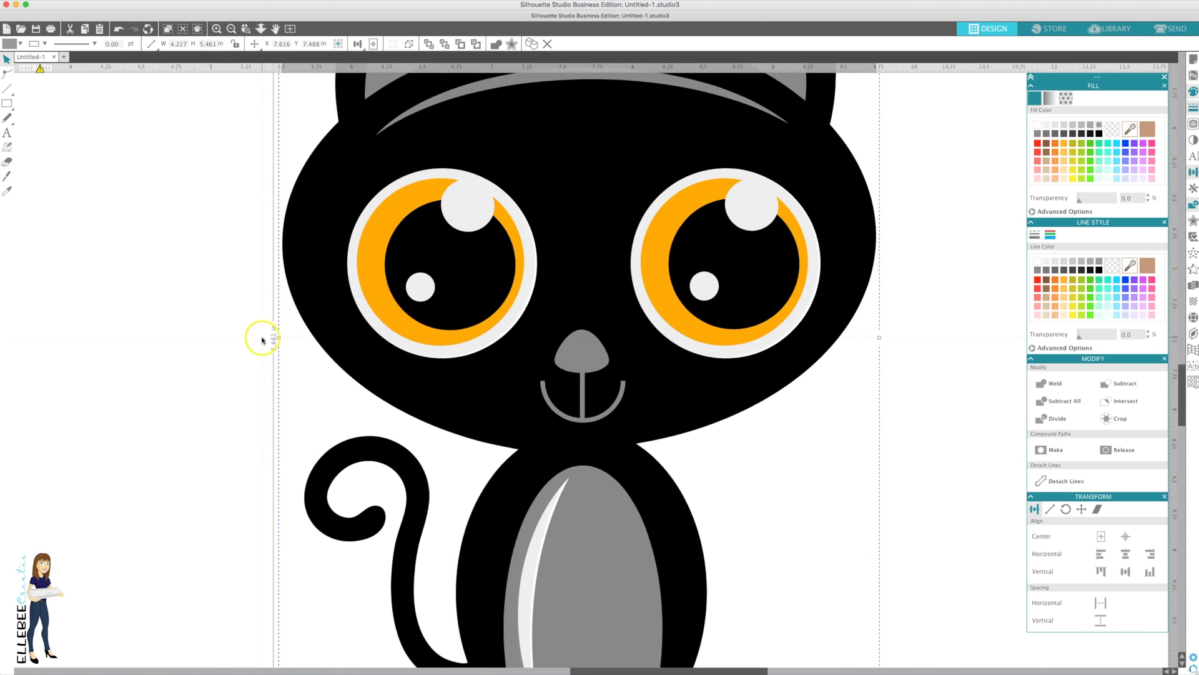
click(920, 347)
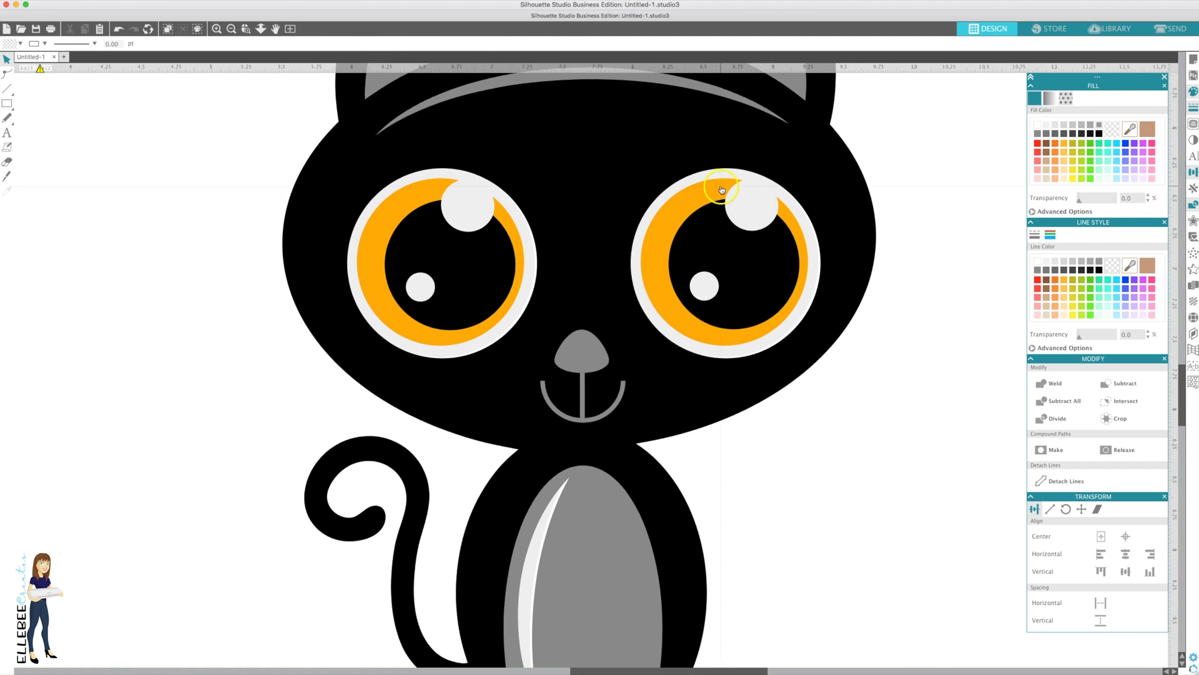
- Fill the light gray layer with blue for contrast and nudge the cat left and up to close the white gaps around it
click(746, 200)
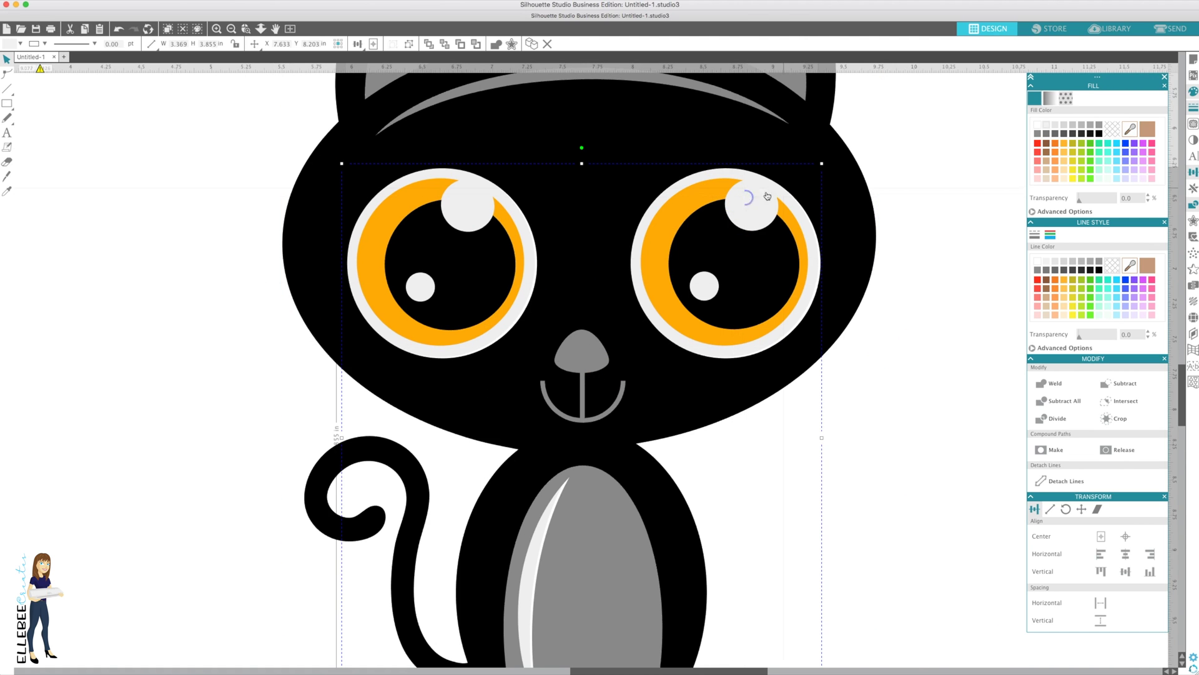
click(1124, 144)
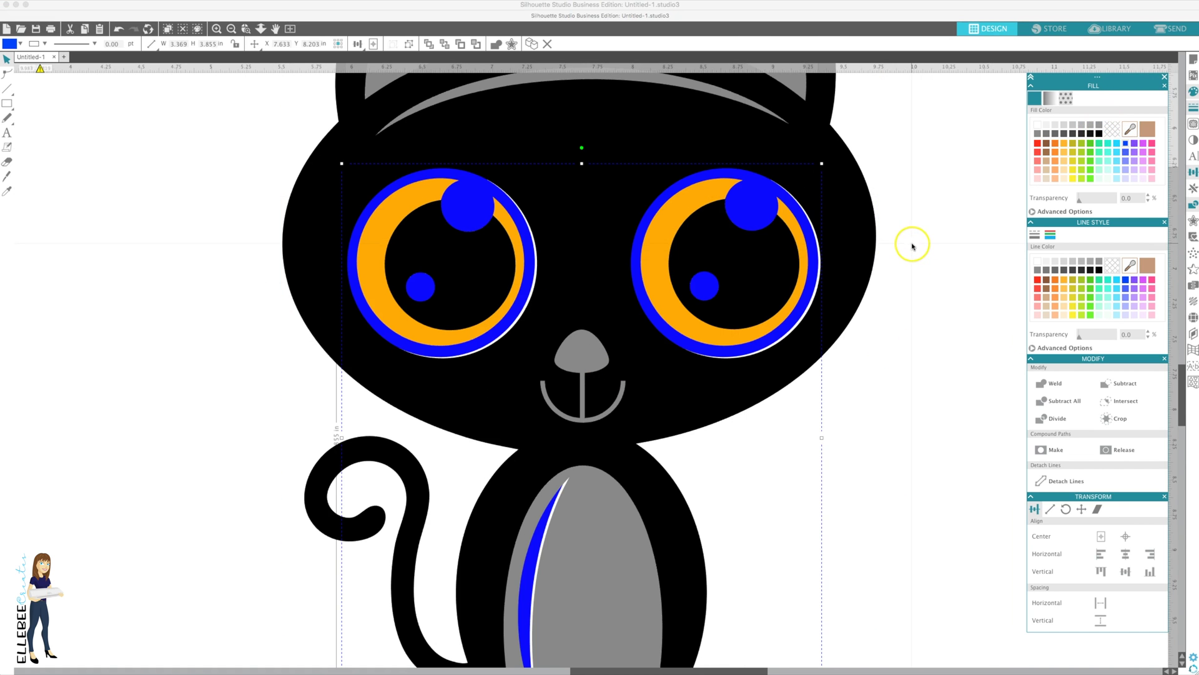
click(850, 209)
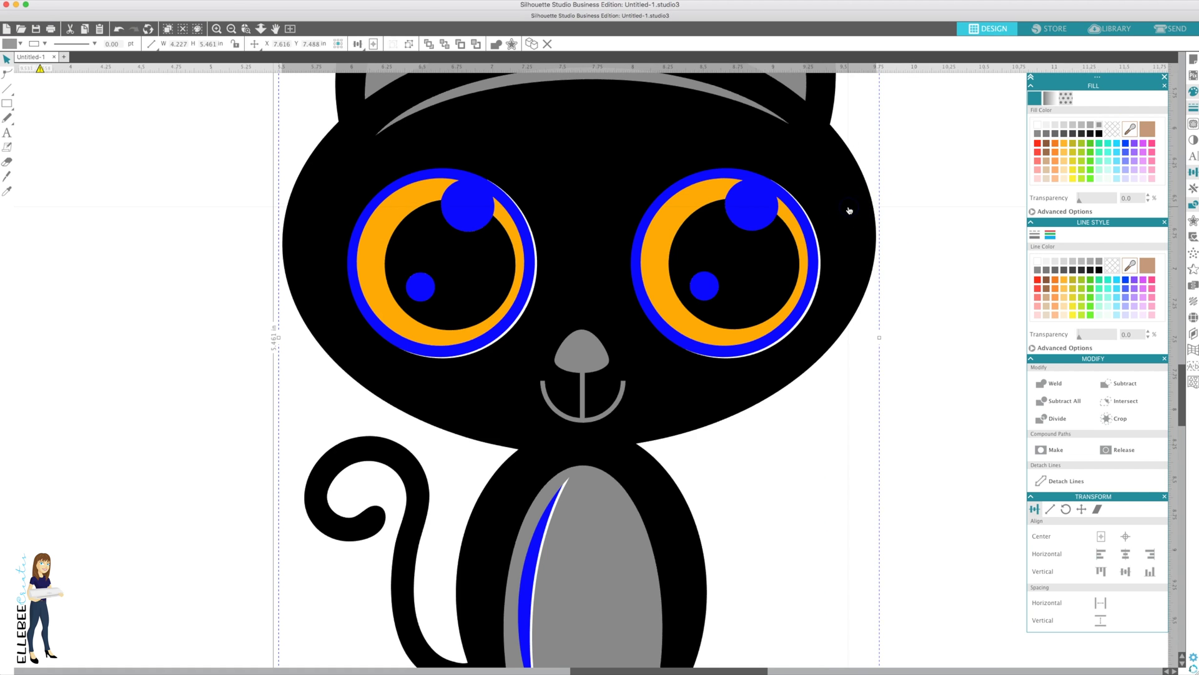
key(Left)
key(Left)
key(Left)
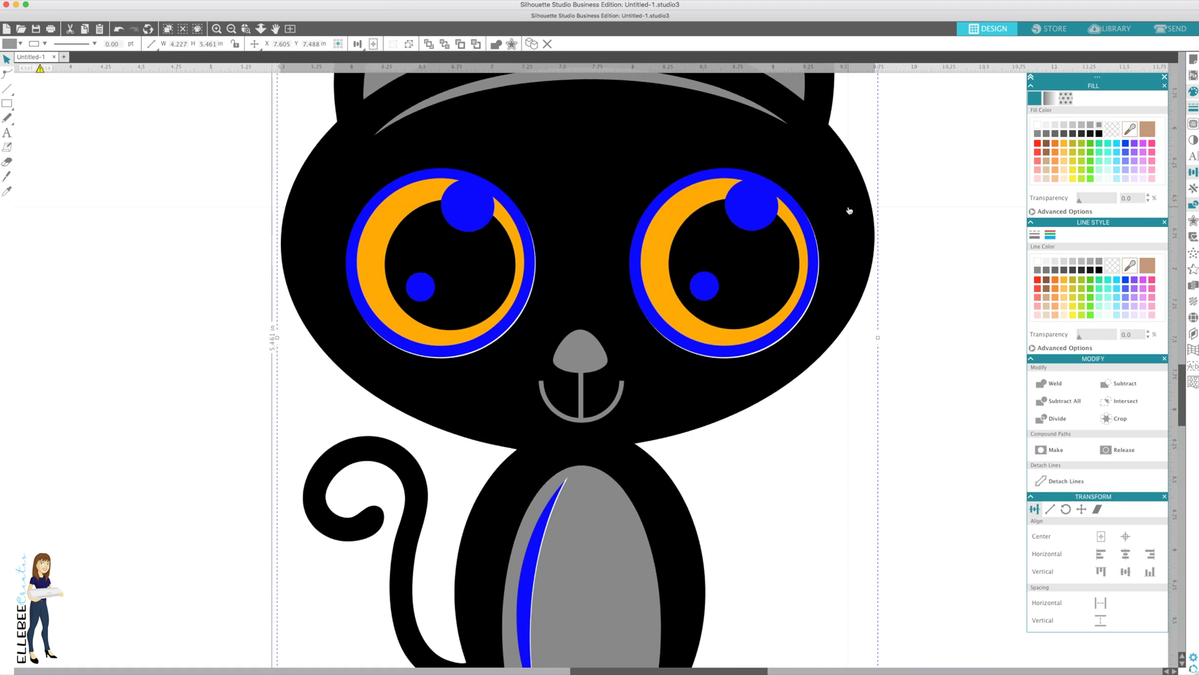
key(Up)
key(Left)
key(Up)
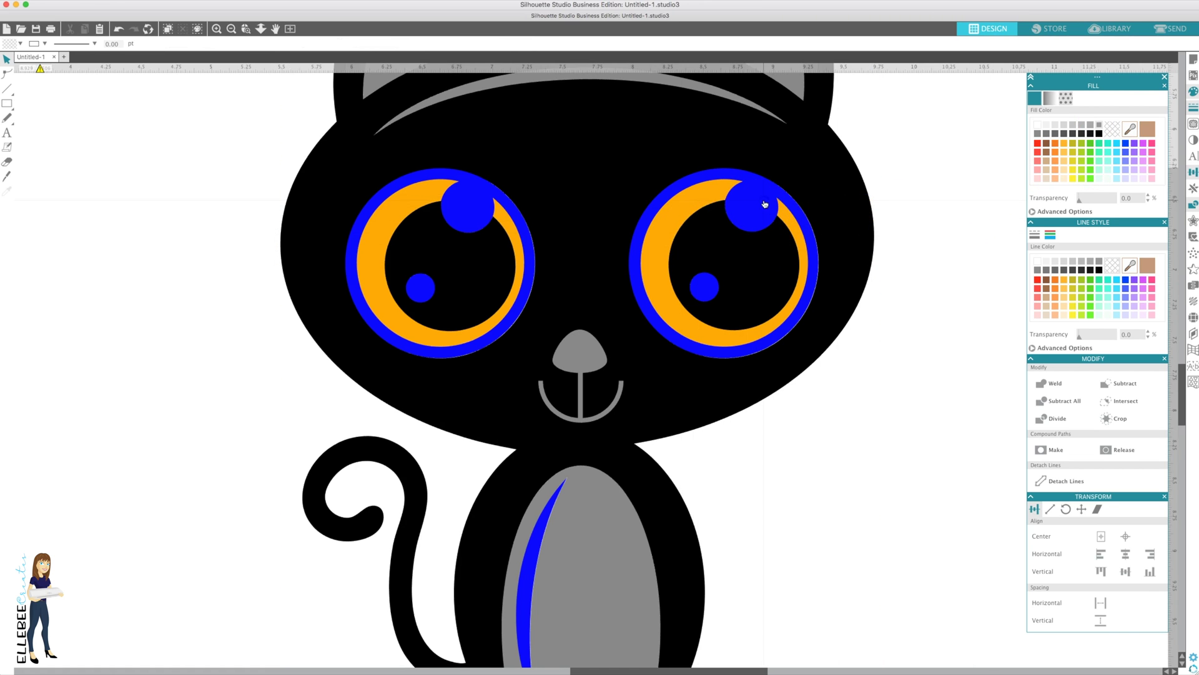
- Restore the light gray fill on the eye rings and belly highlight layer
click(768, 201)
click(1048, 126)
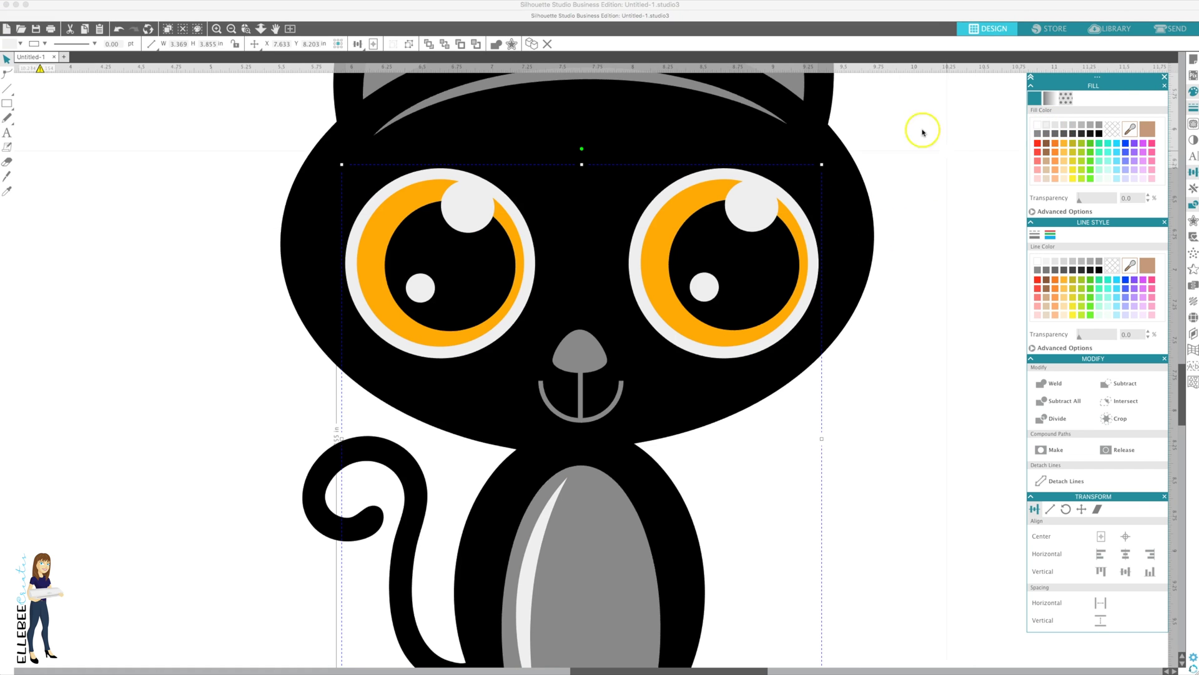
click(230, 29)
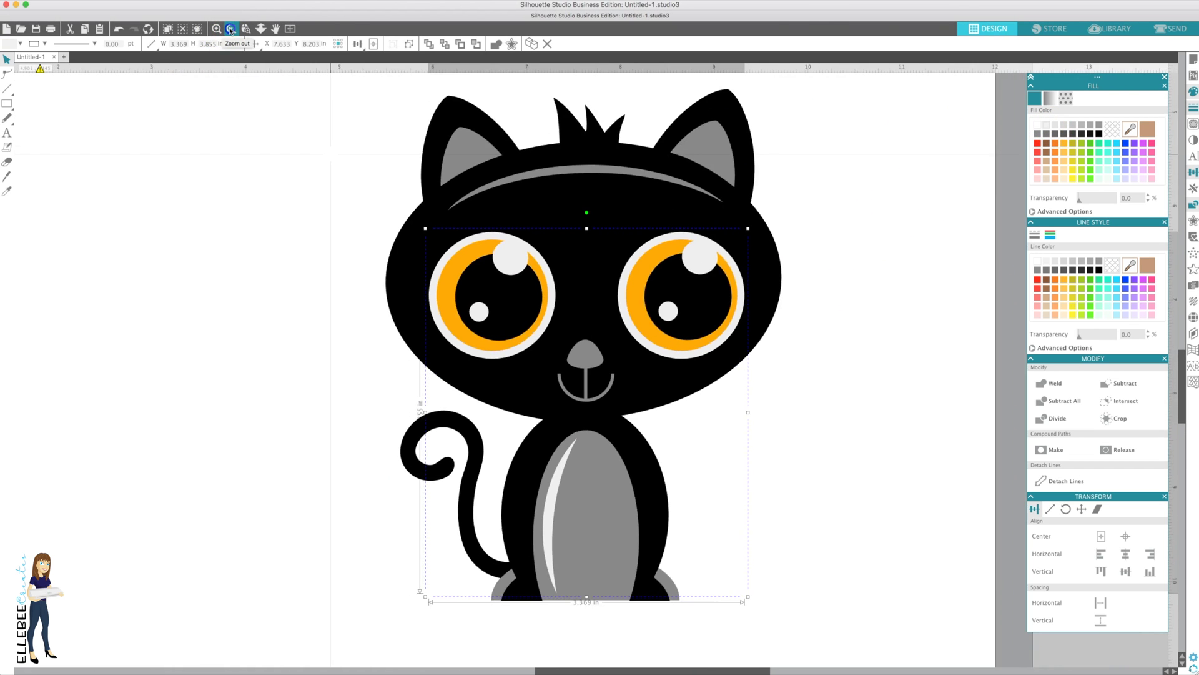
click(230, 29)
click(257, 132)
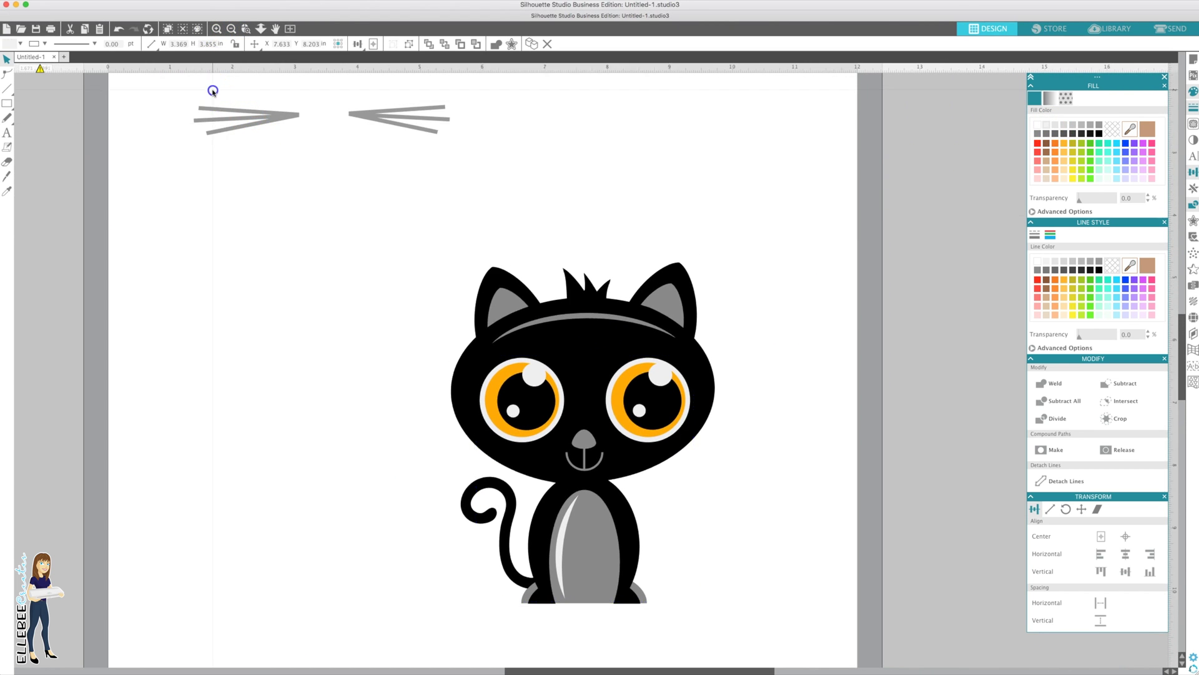
- Move both gray whisker sets together onto the cat's face, centered on either side of the mouth
drag(213, 91, 427, 156)
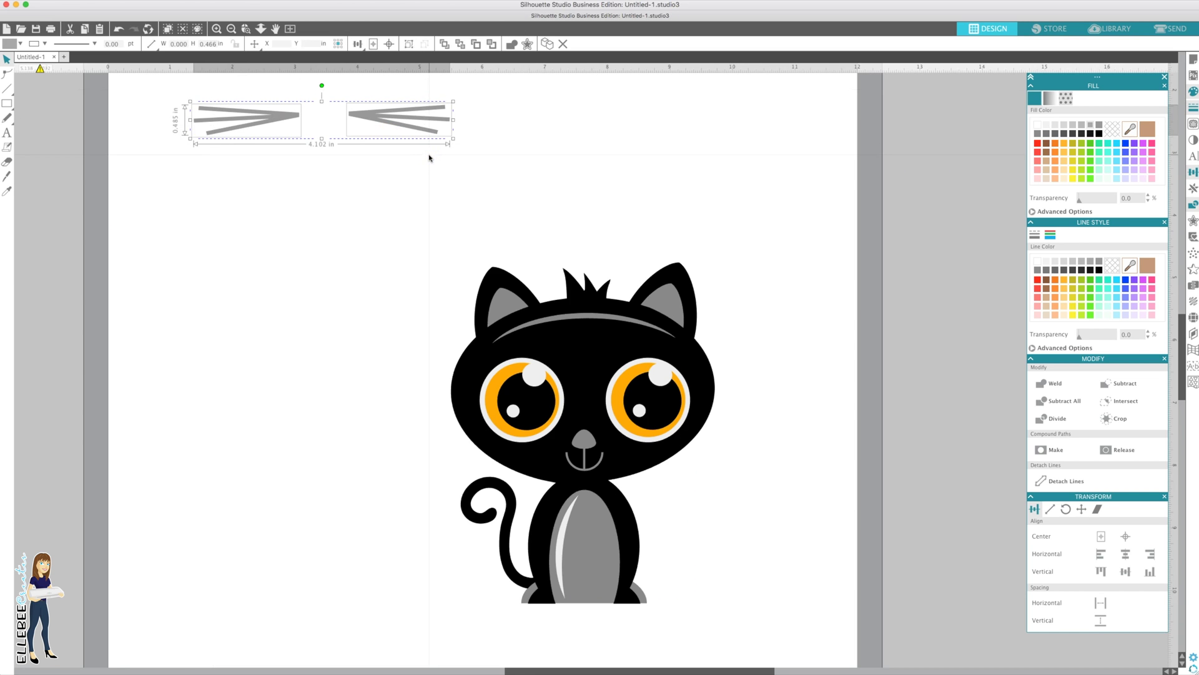
drag(363, 114, 628, 449)
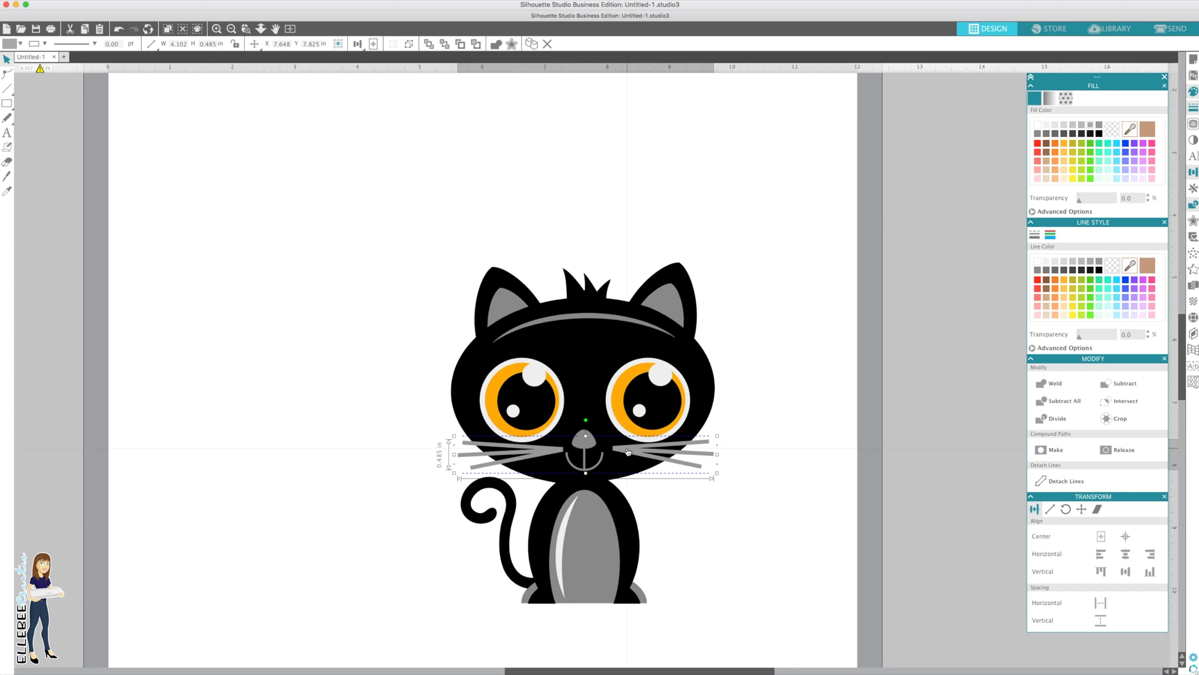
drag(627, 451, 626, 452)
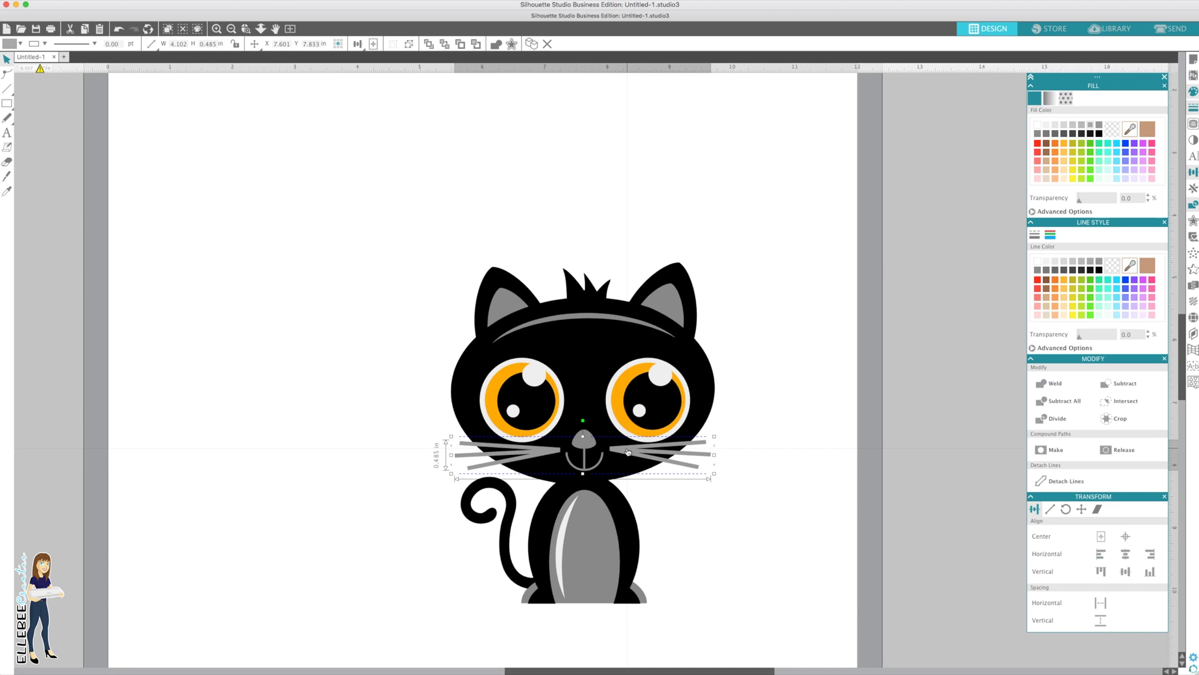
click(737, 462)
- Apply Subtract All to the cat and whiskers, check the cut by moving a piece, and undo that move
drag(758, 410, 701, 446)
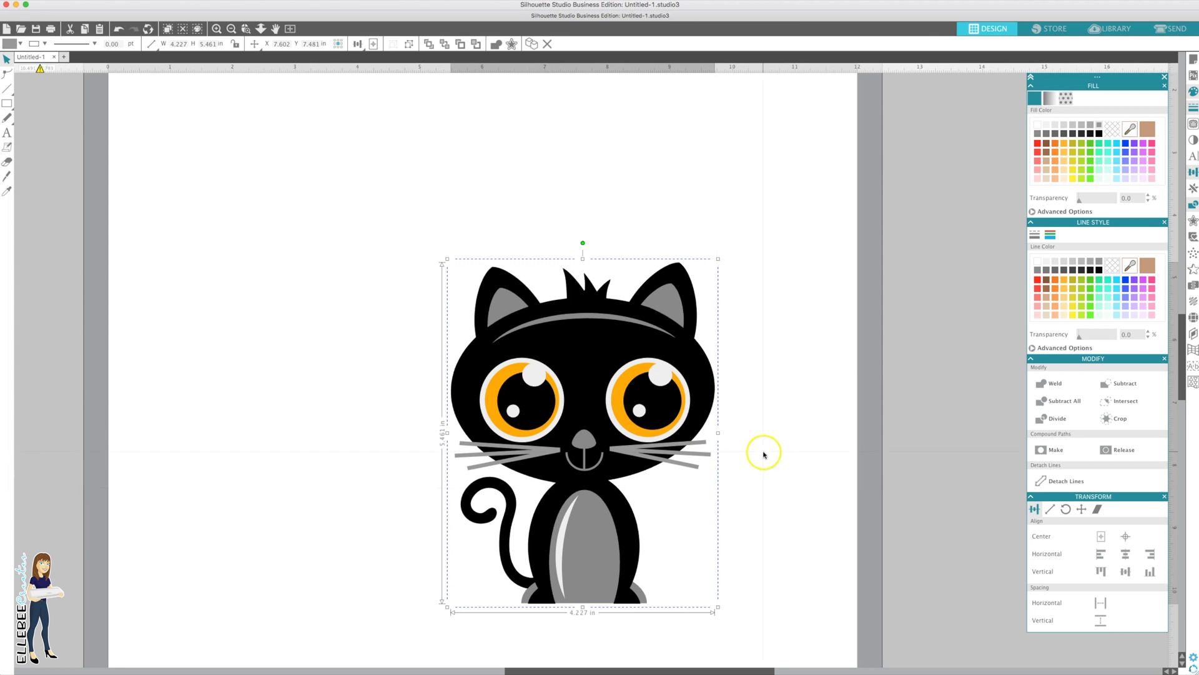
drag(769, 448, 671, 462)
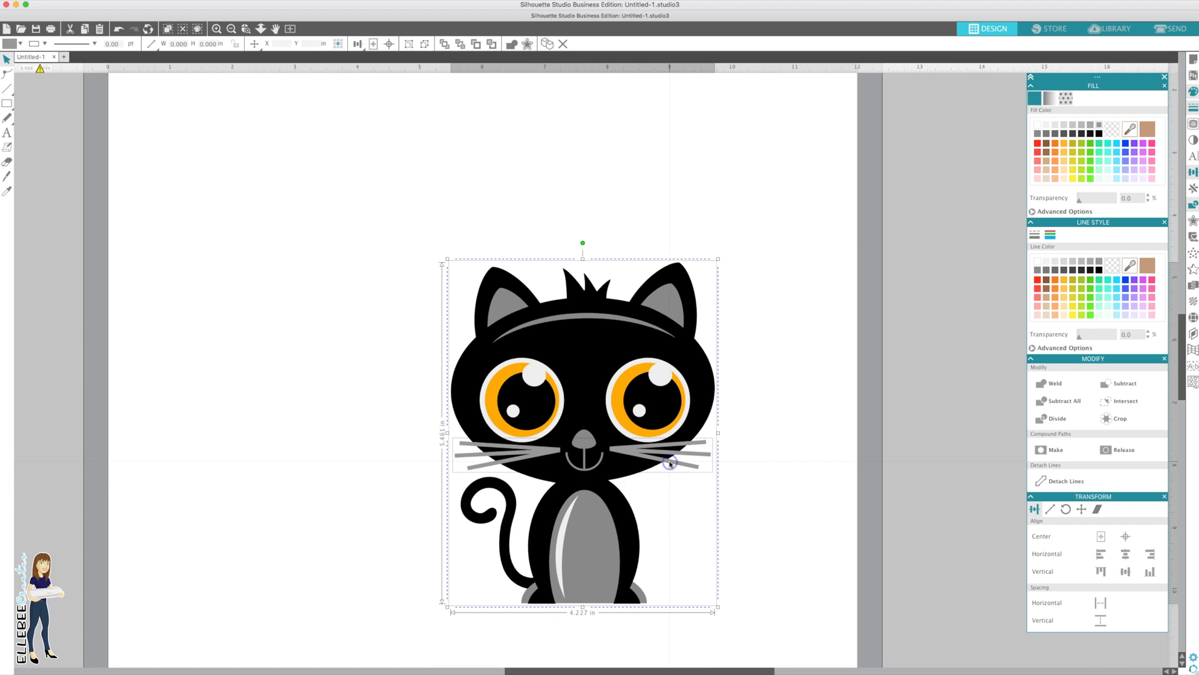
click(1061, 401)
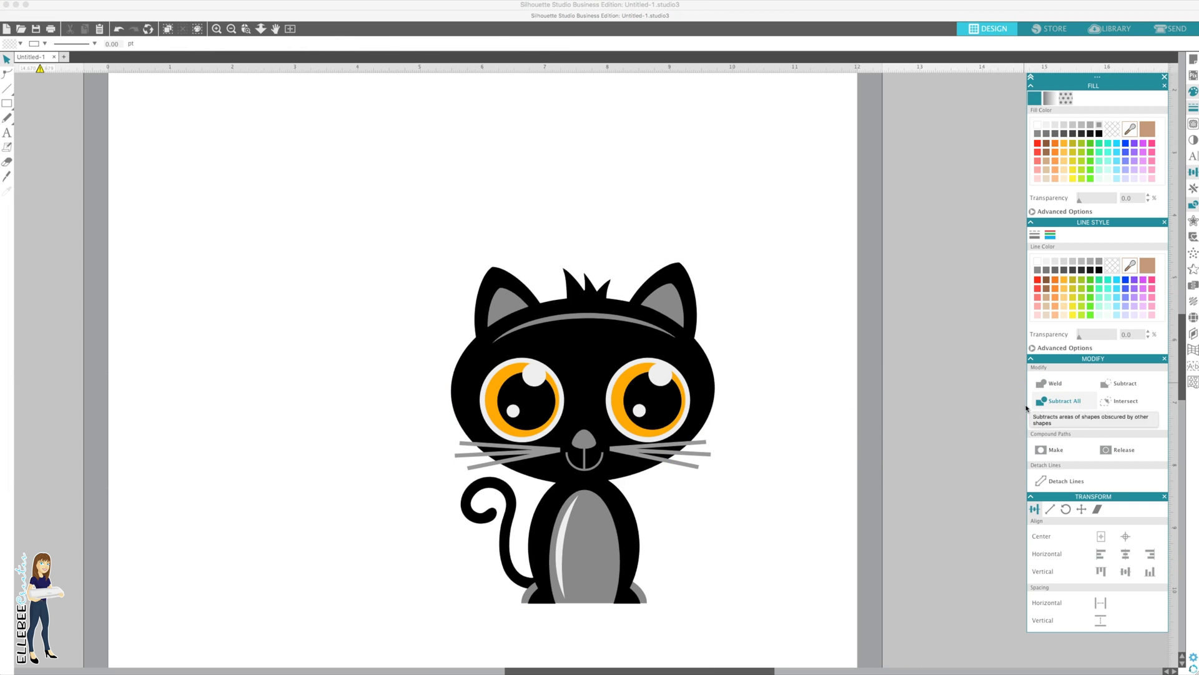
drag(646, 464, 744, 484)
key(super+z)
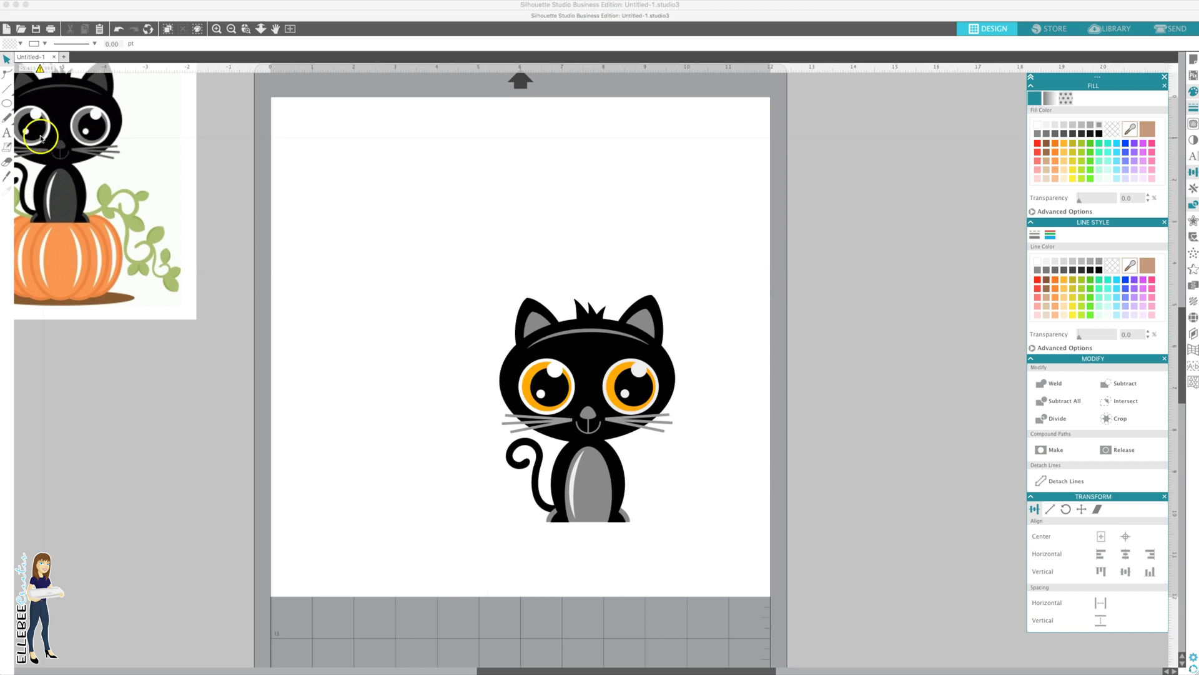
- Draw a circle on the blank page area above the cat and resize it to 2 in wide by 2 in high
click(6, 103)
click(50, 104)
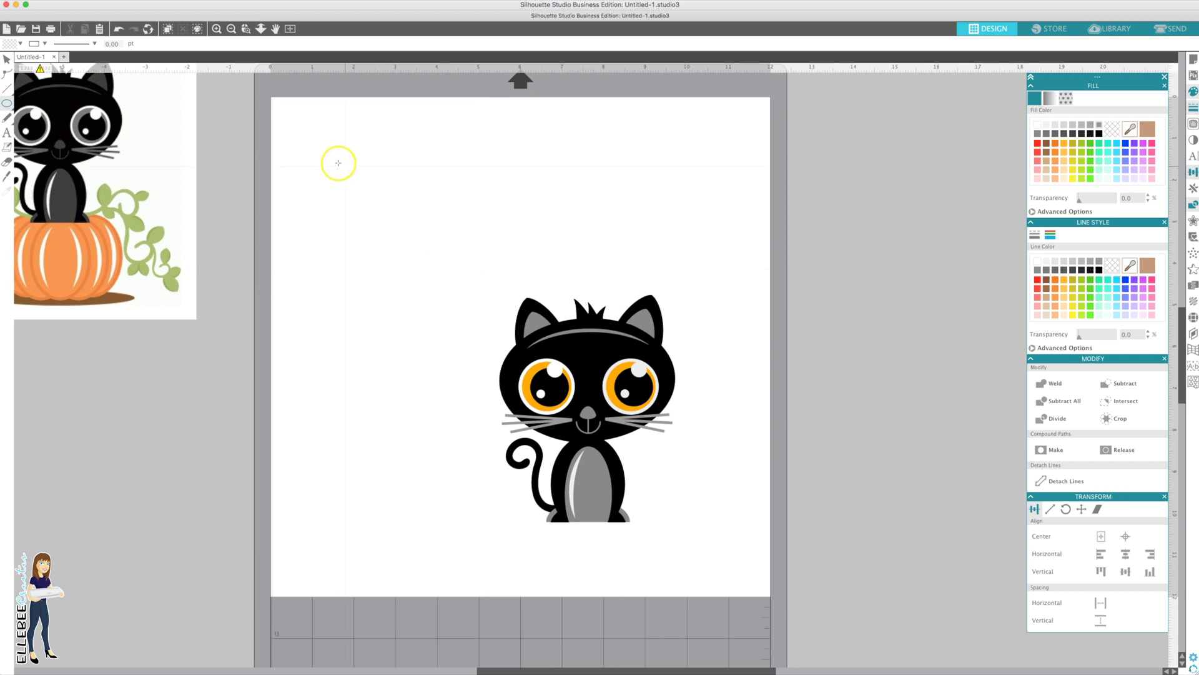
drag(324, 143, 450, 340)
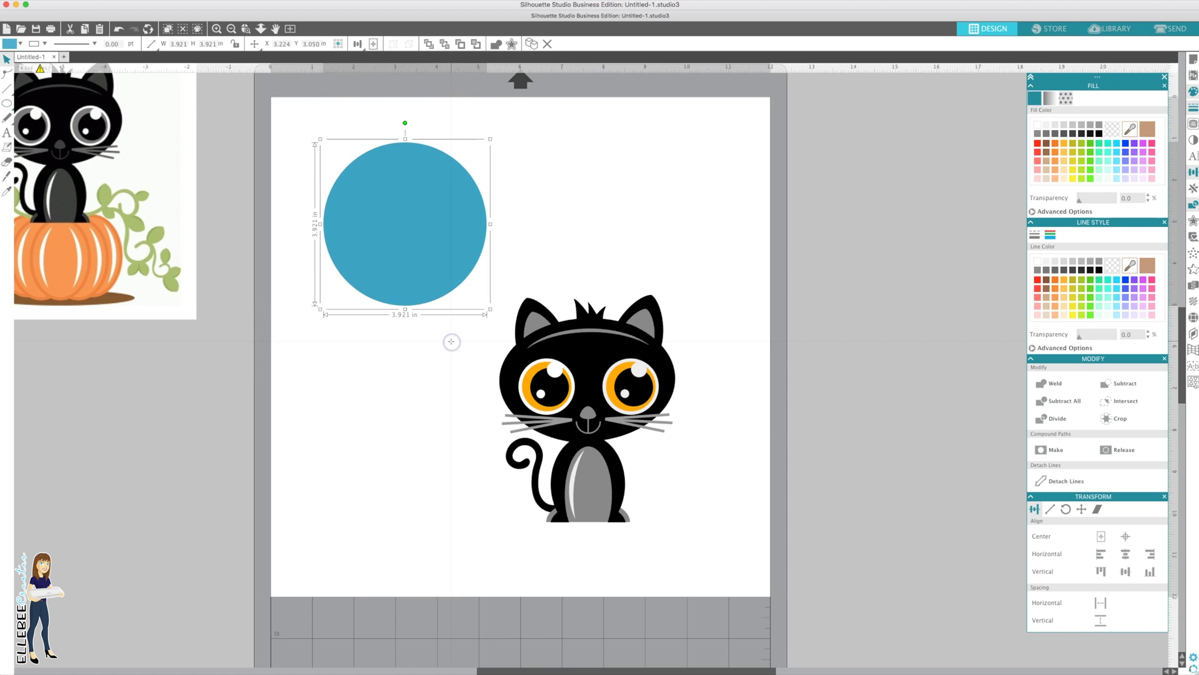
click(1055, 513)
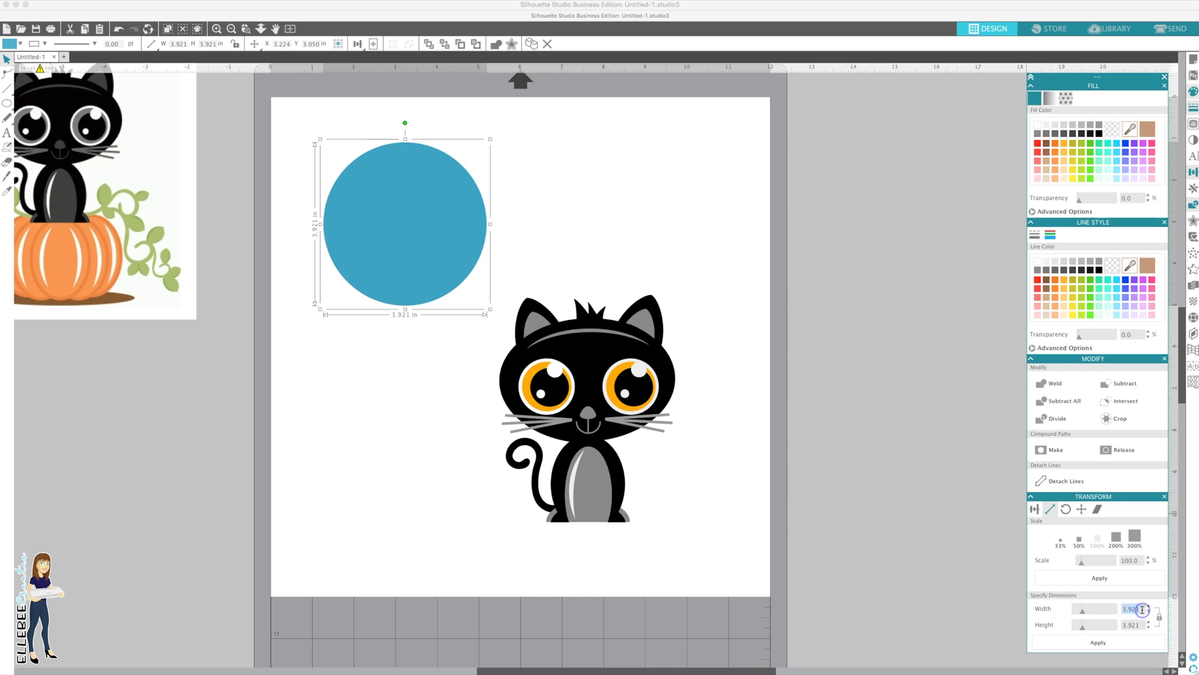
click(1106, 643)
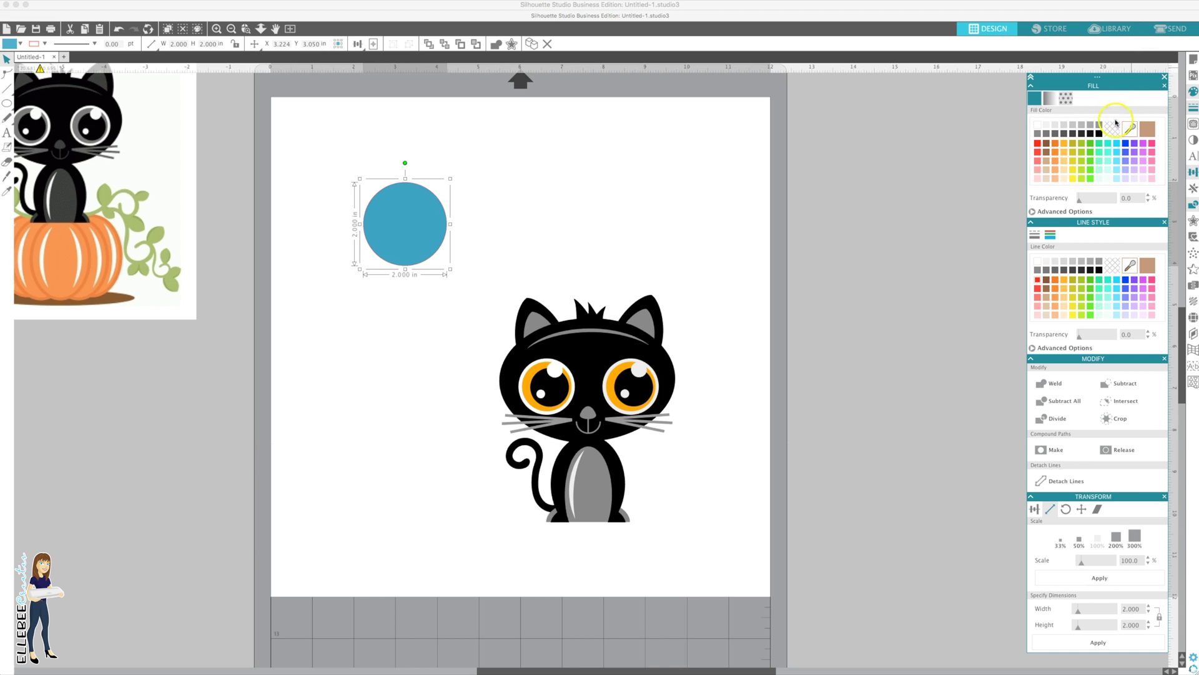
- Clear the circle's fill, shrink the cat to about 1.38 in wide and move it inside the circle
click(1113, 129)
click(562, 375)
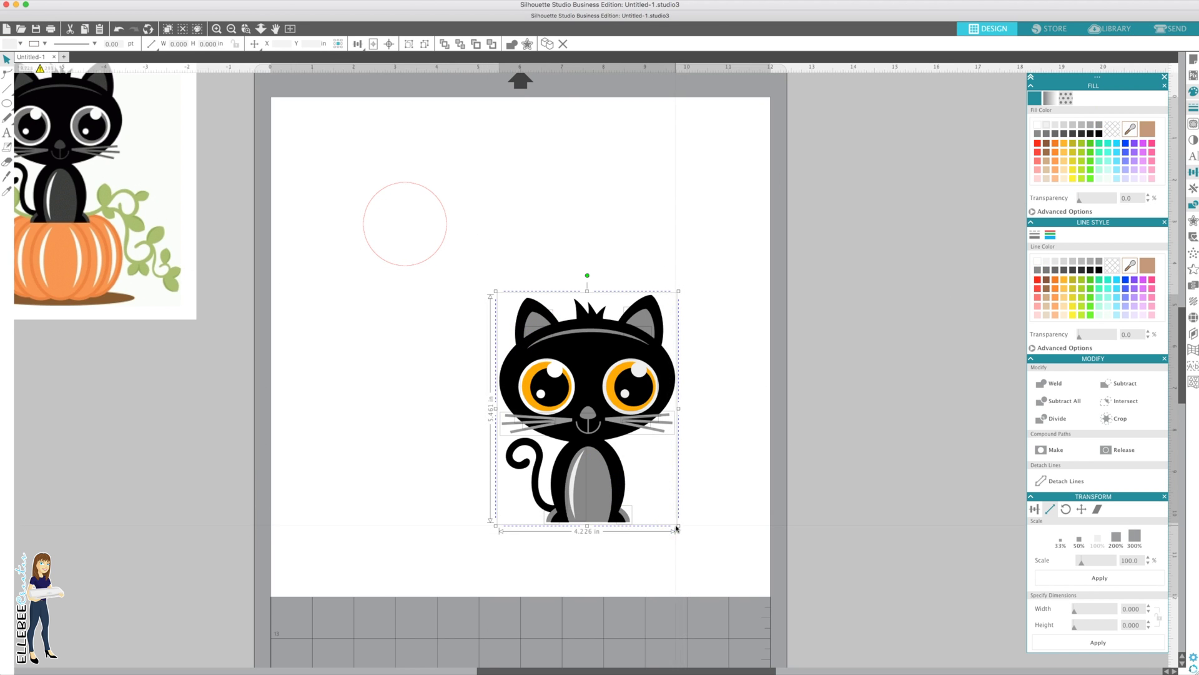
drag(677, 521, 562, 373)
drag(528, 316, 405, 208)
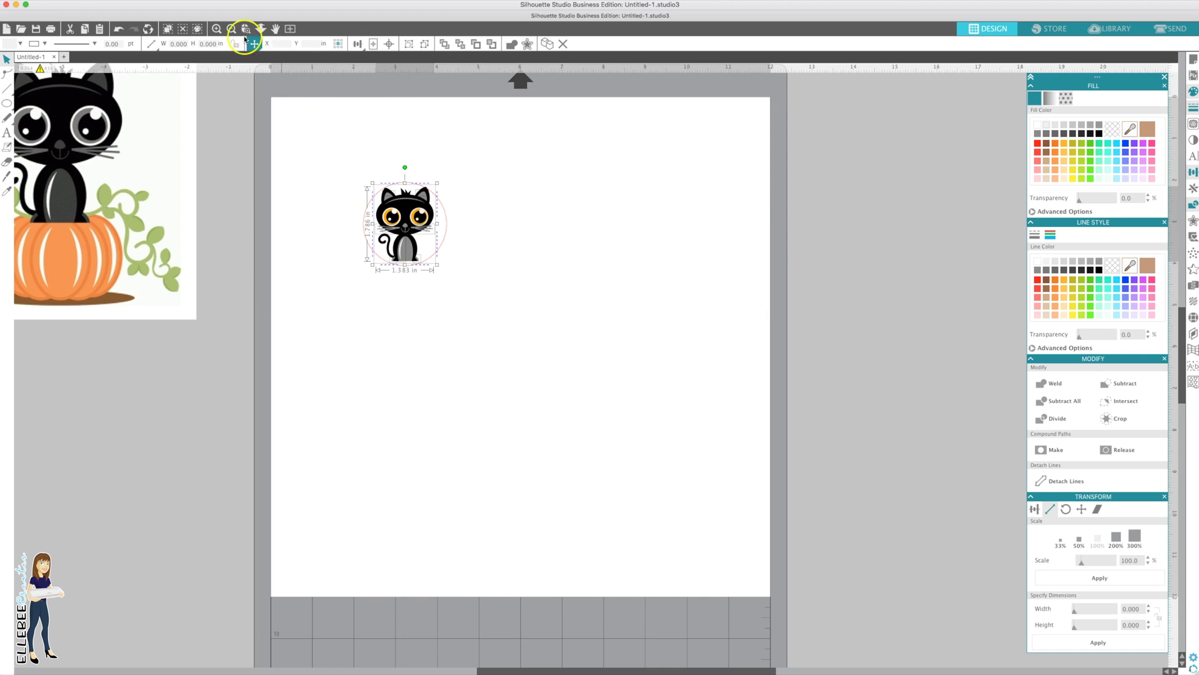
- Reduce the cat to about 1.33 in wide by 1.72 in high and center it within the circle
click(216, 28)
click(216, 28)
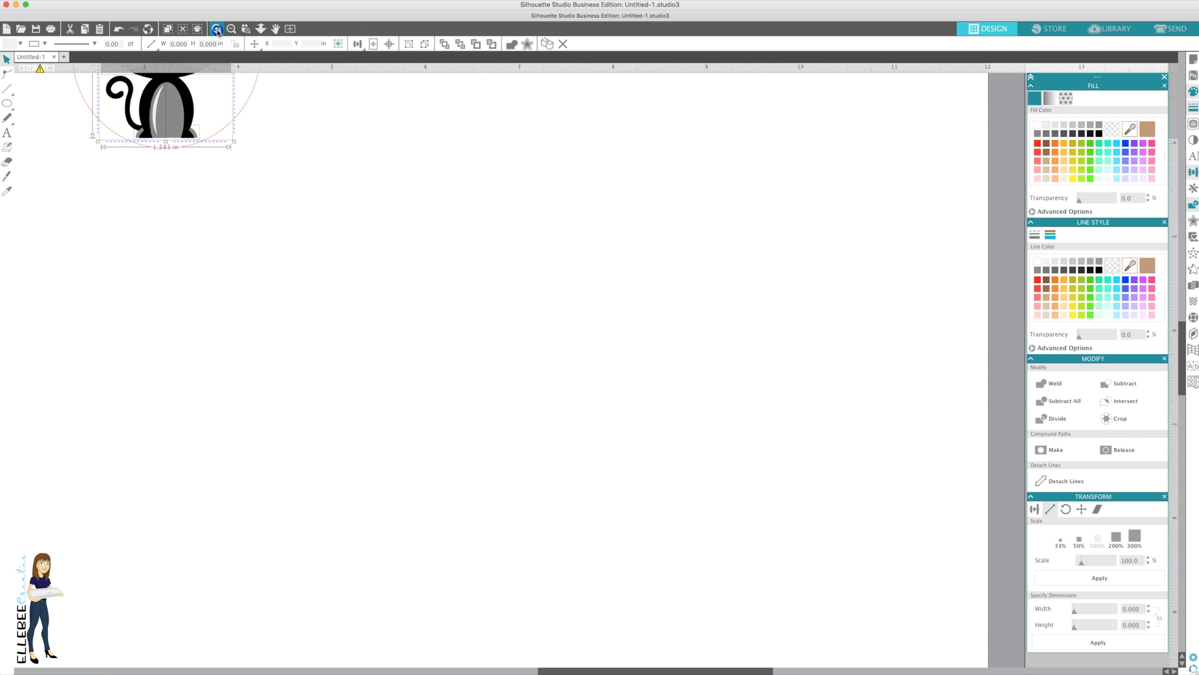
scroll(311, 203, up, 3)
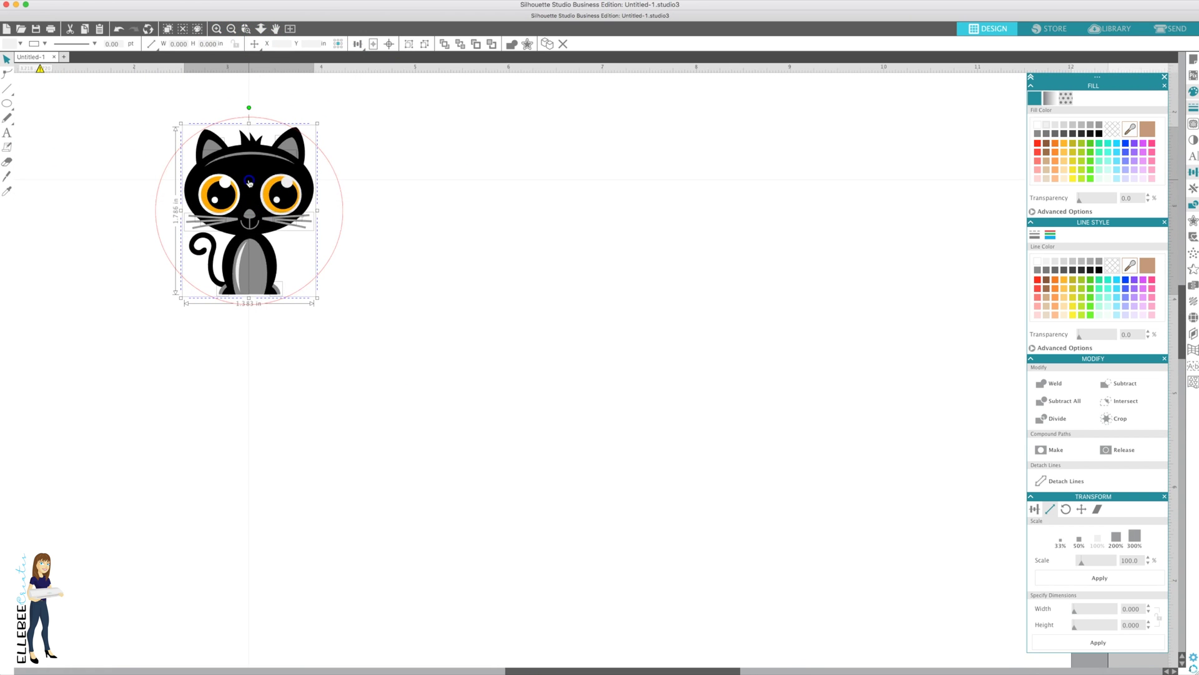
drag(249, 182, 249, 185)
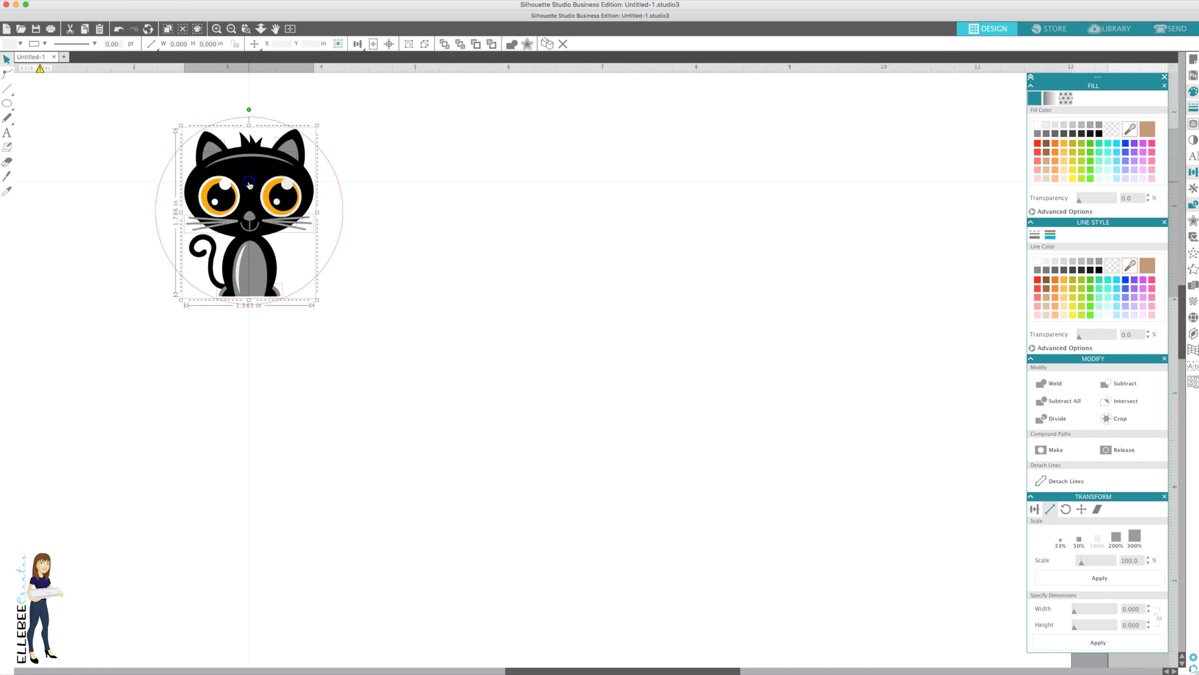
click(316, 120)
drag(316, 125, 309, 129)
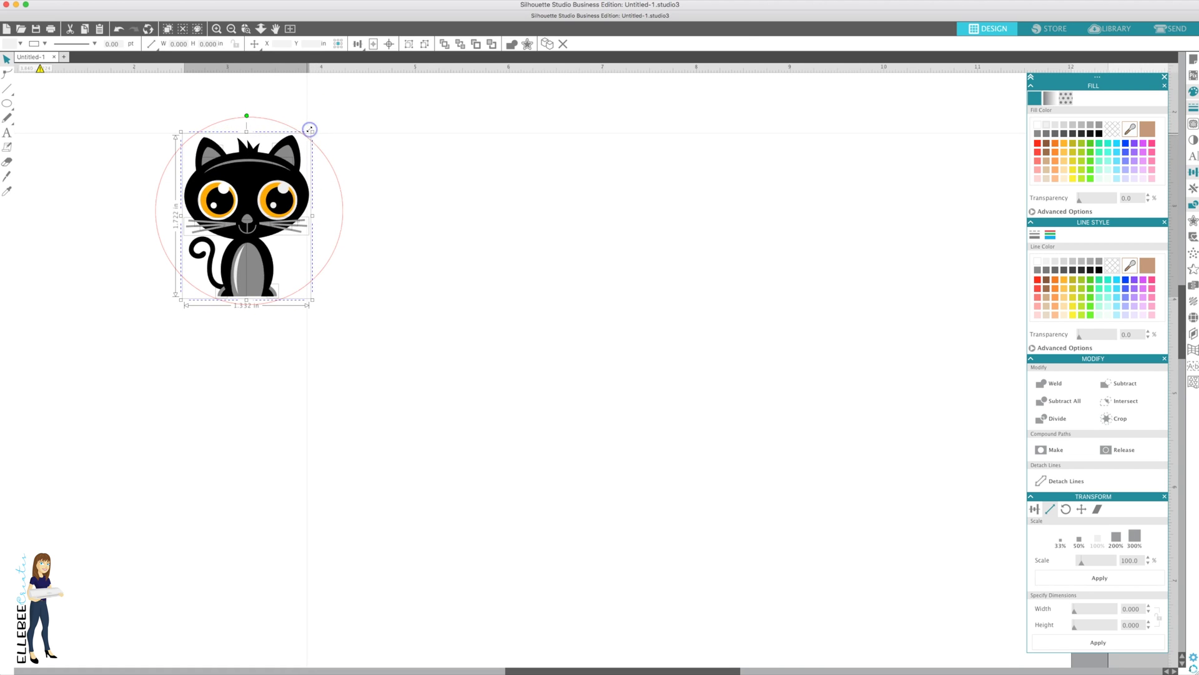
drag(257, 179, 256, 177)
click(408, 177)
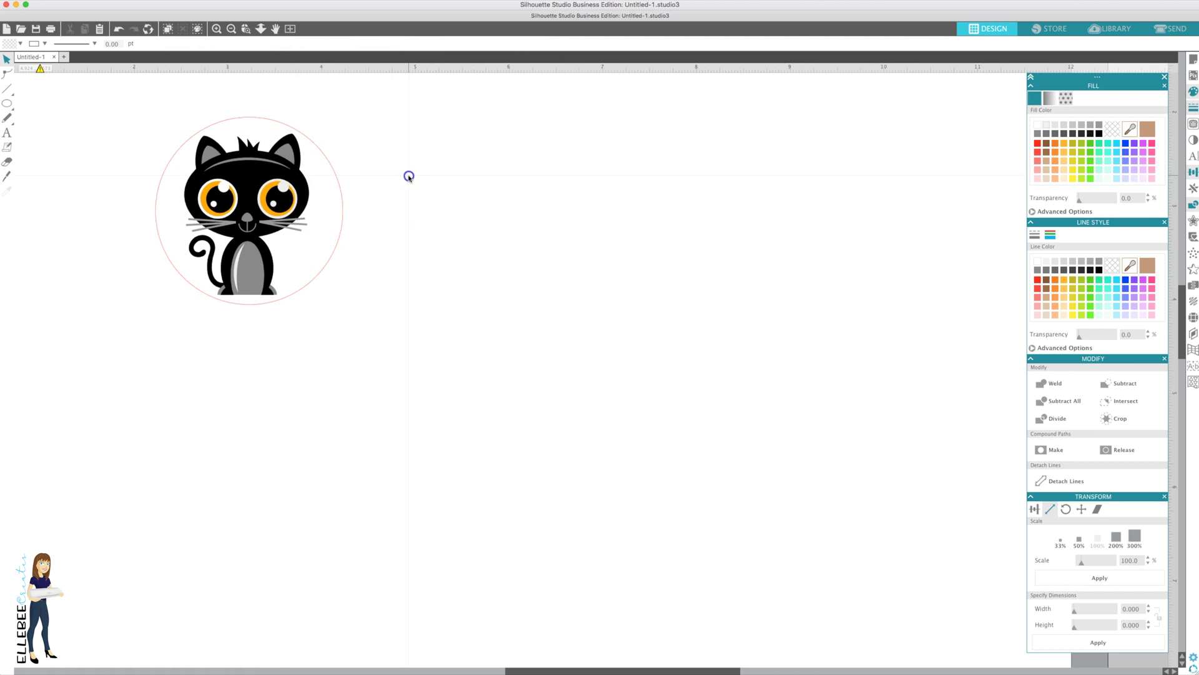
- Delete the sizing circle and move the whole cat into the upper-left corner of the page
click(340, 187)
key(Delete)
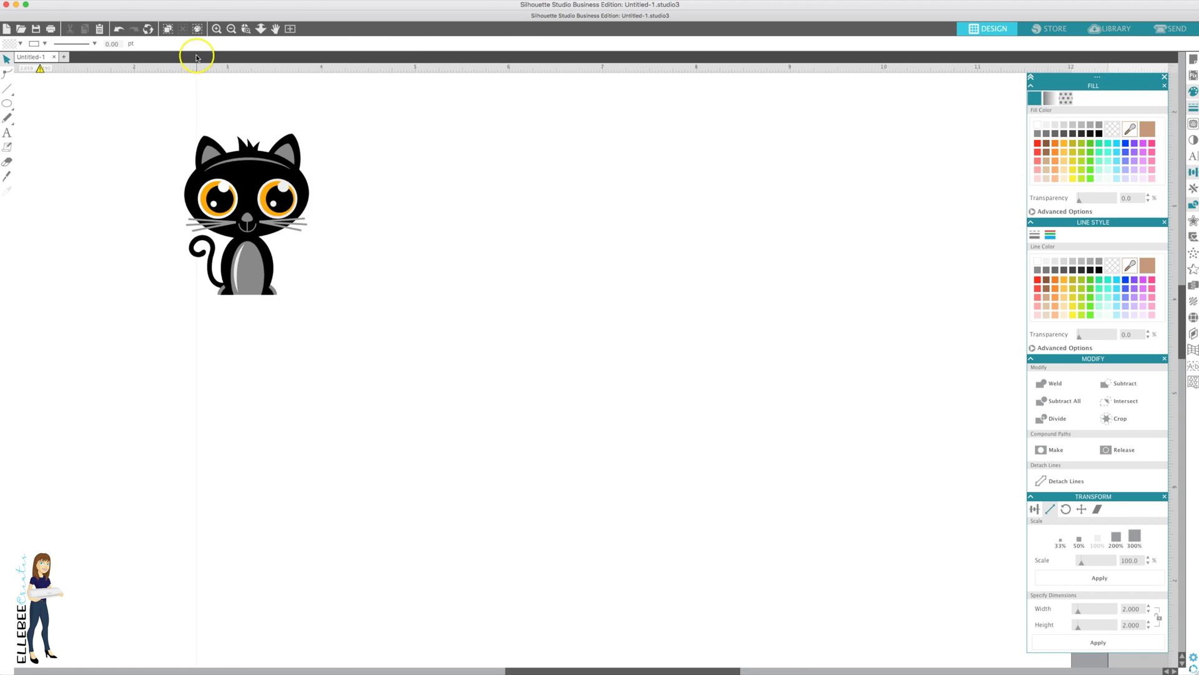
click(231, 29)
scroll(287, 154, up, 2)
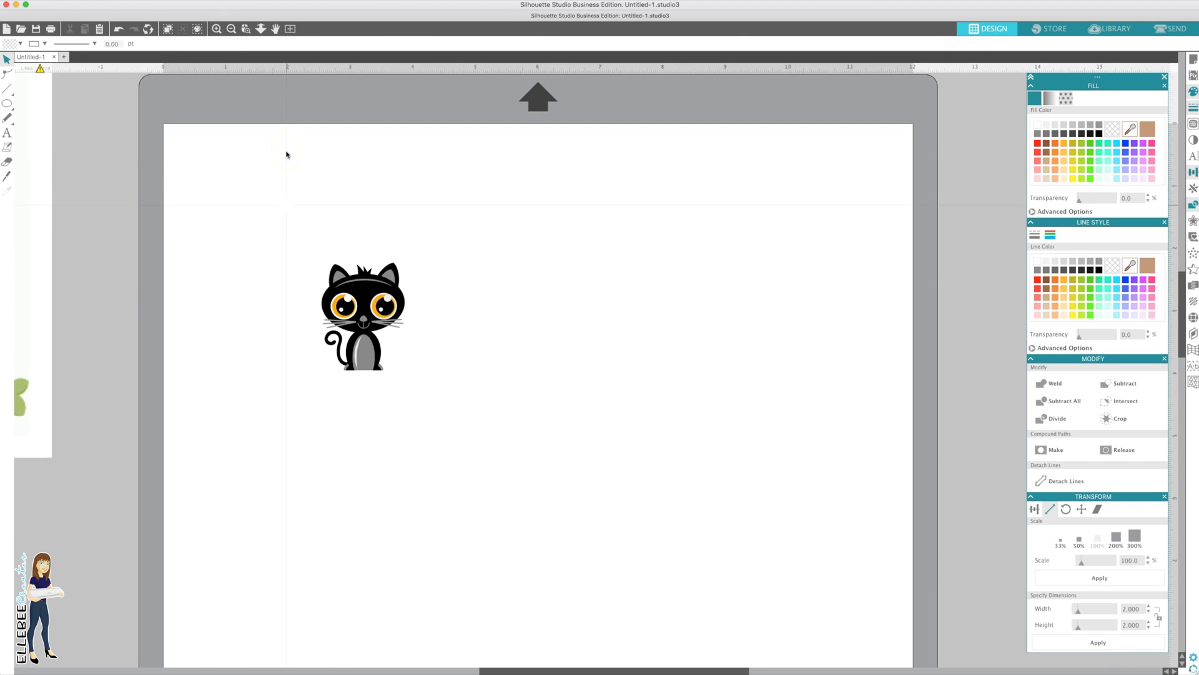
drag(294, 236, 414, 392)
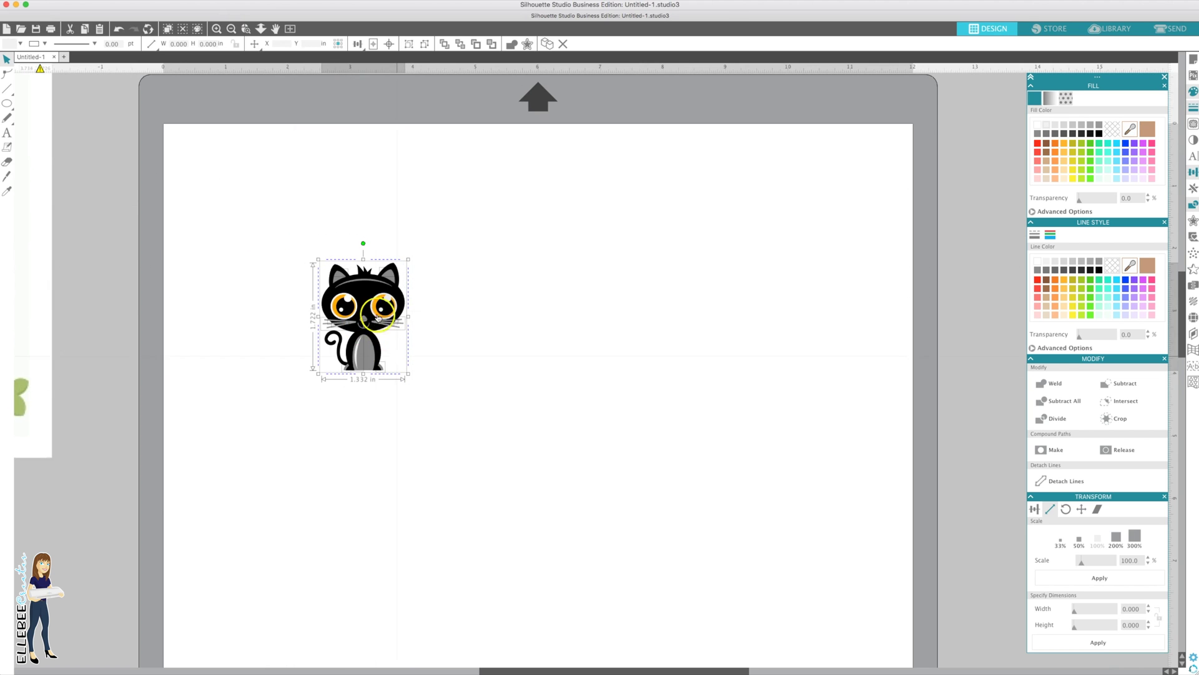
drag(378, 319, 227, 182)
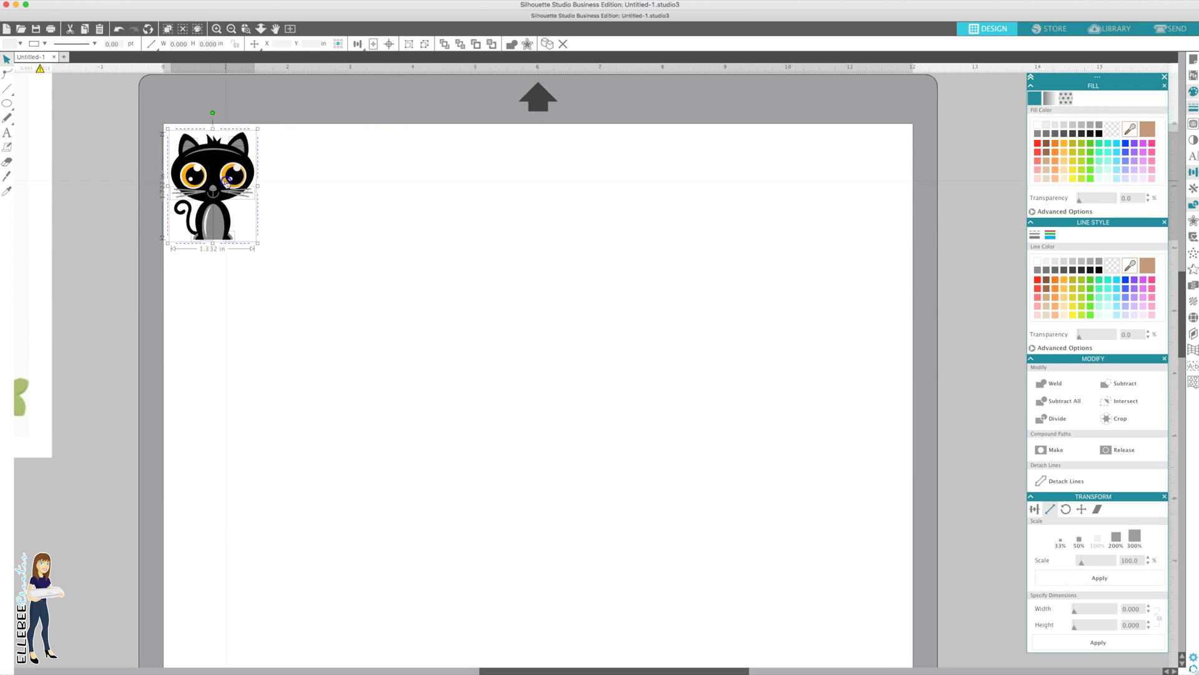
- Draw a narrow rectangle about 0.146 in wide by 0.289 in high just right of the cat's right ear
click(215, 29)
scroll(187, 150, left, 5)
scroll(187, 150, up, 3)
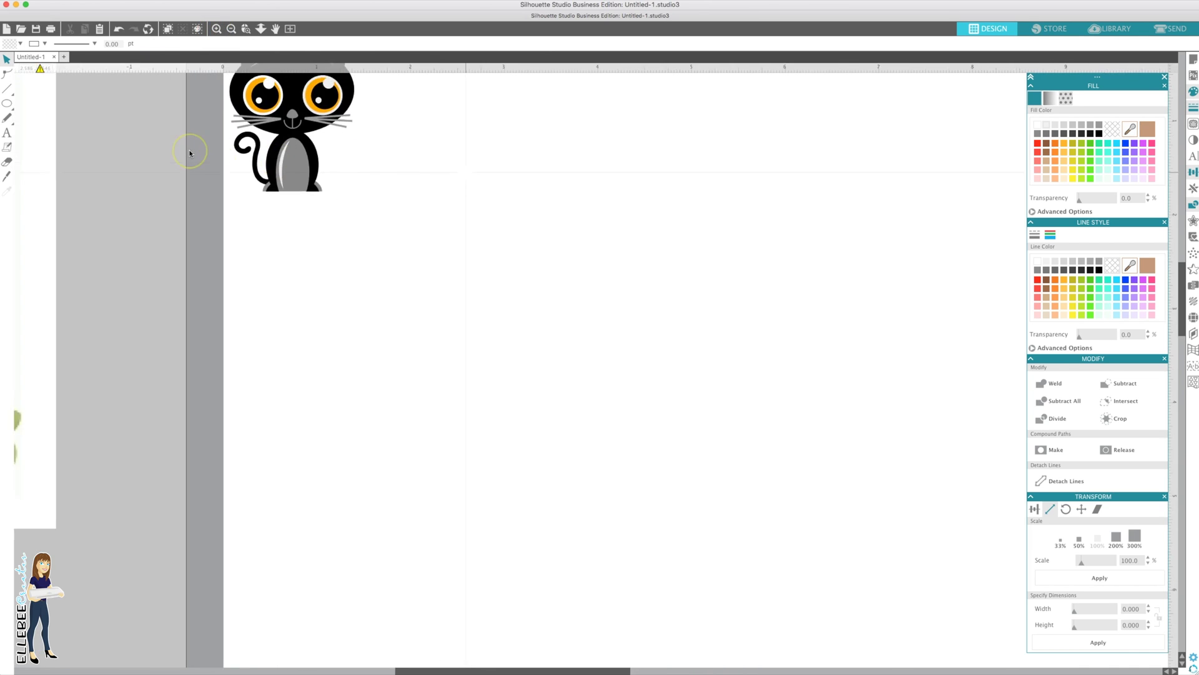
click(216, 30)
scroll(254, 170, up, 4)
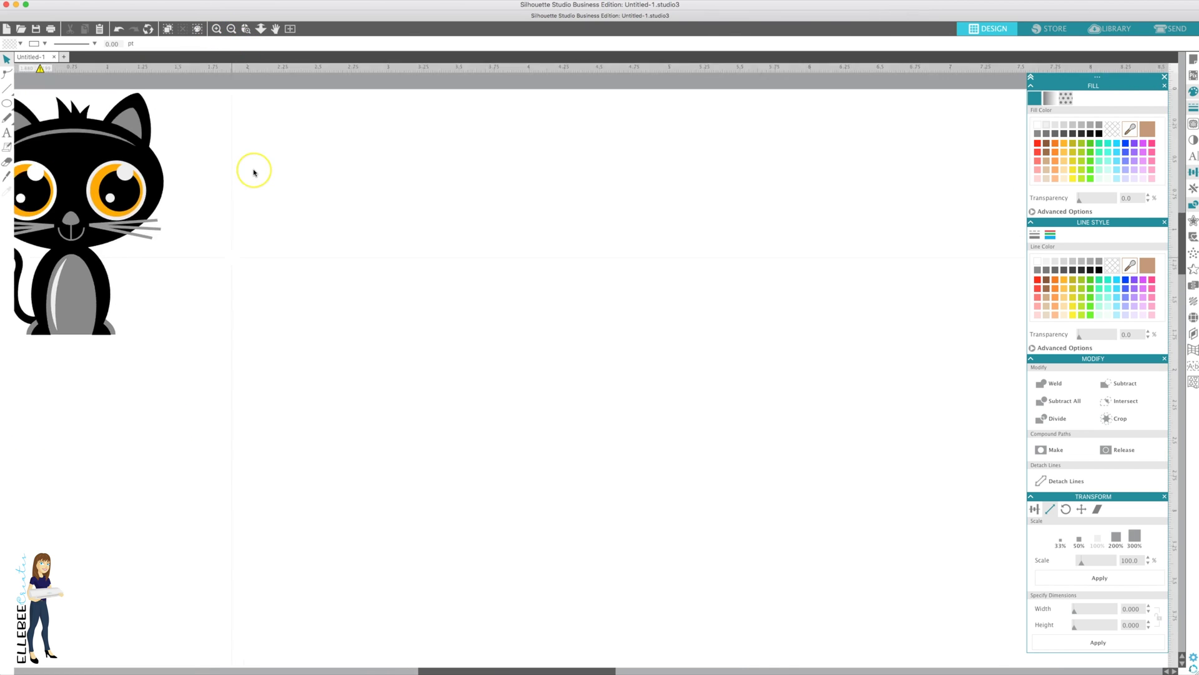
scroll(254, 170, left, 3)
click(286, 166)
click(69, 117)
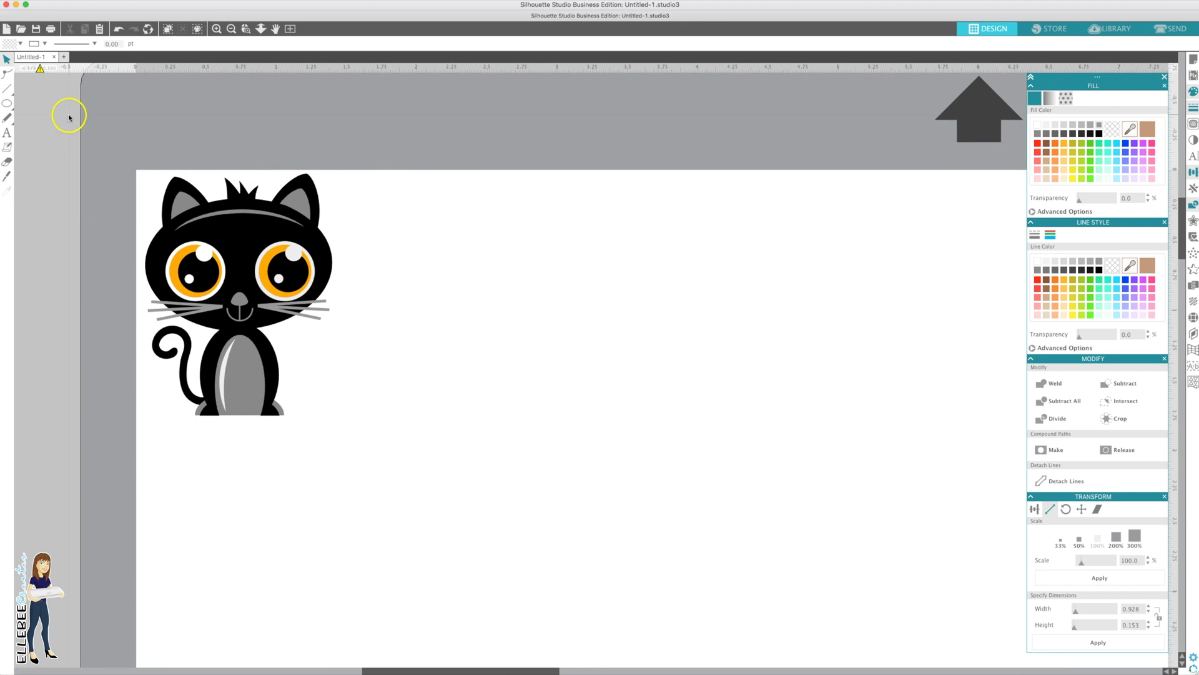
click(8, 104)
click(21, 103)
drag(339, 176, 360, 217)
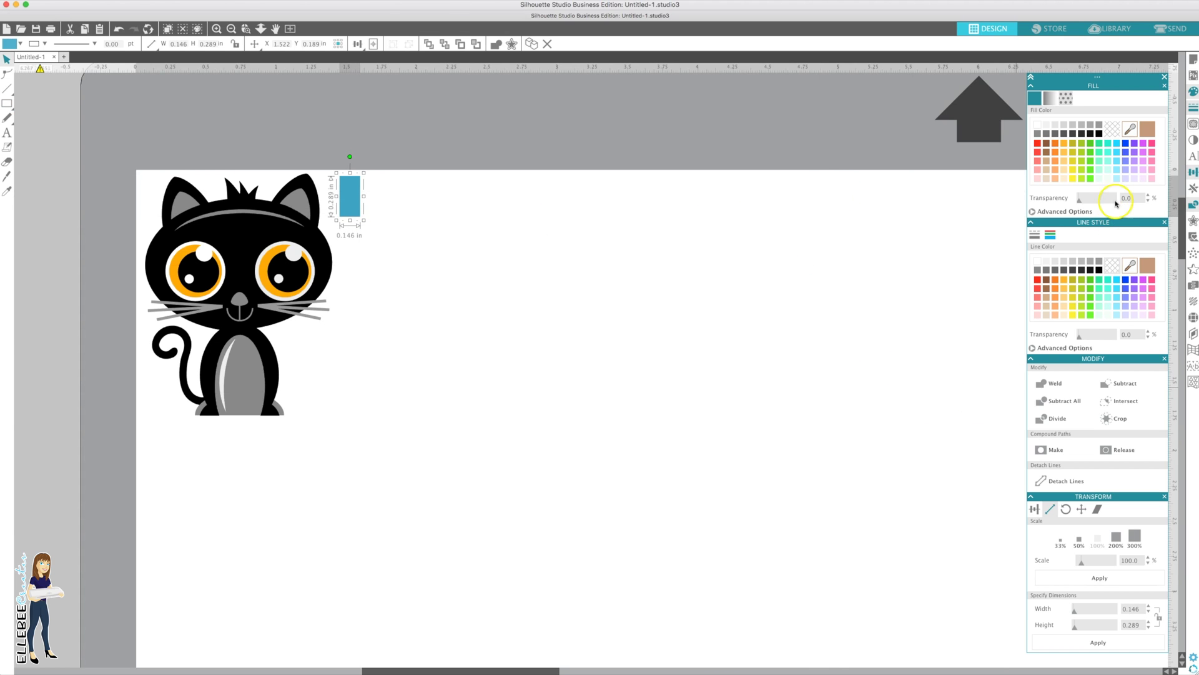
- Replicate the rectangle downward into a column of four, and duplicate it below twice more to make six
click(1190, 192)
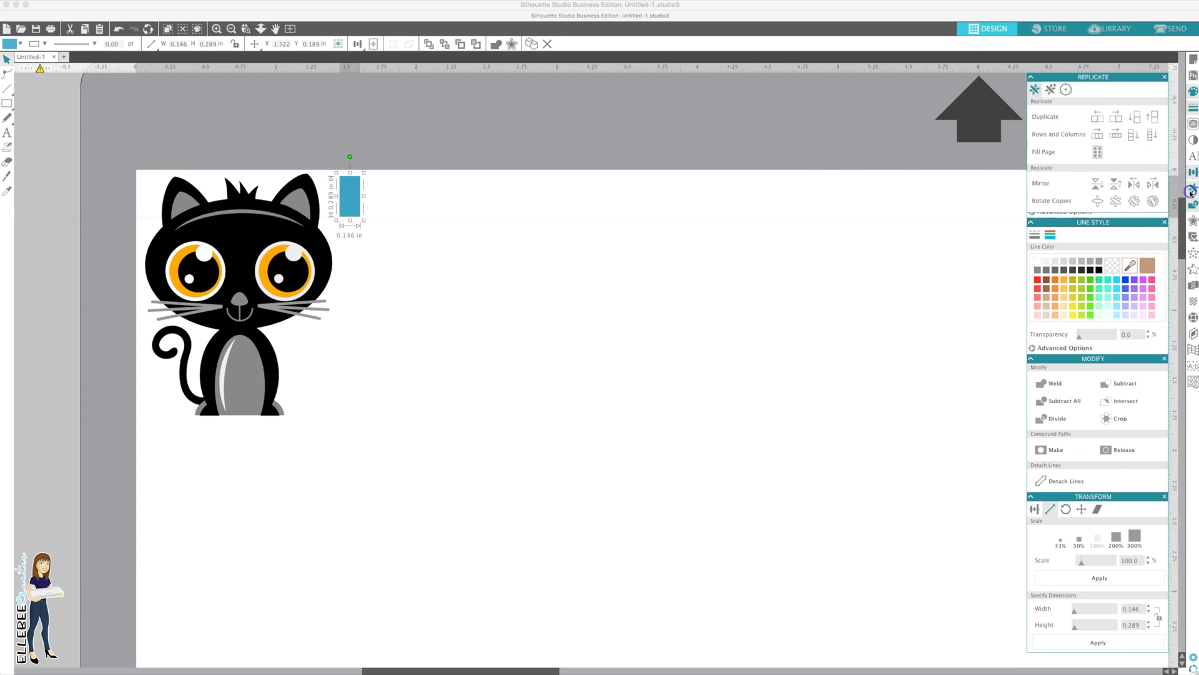
click(1150, 139)
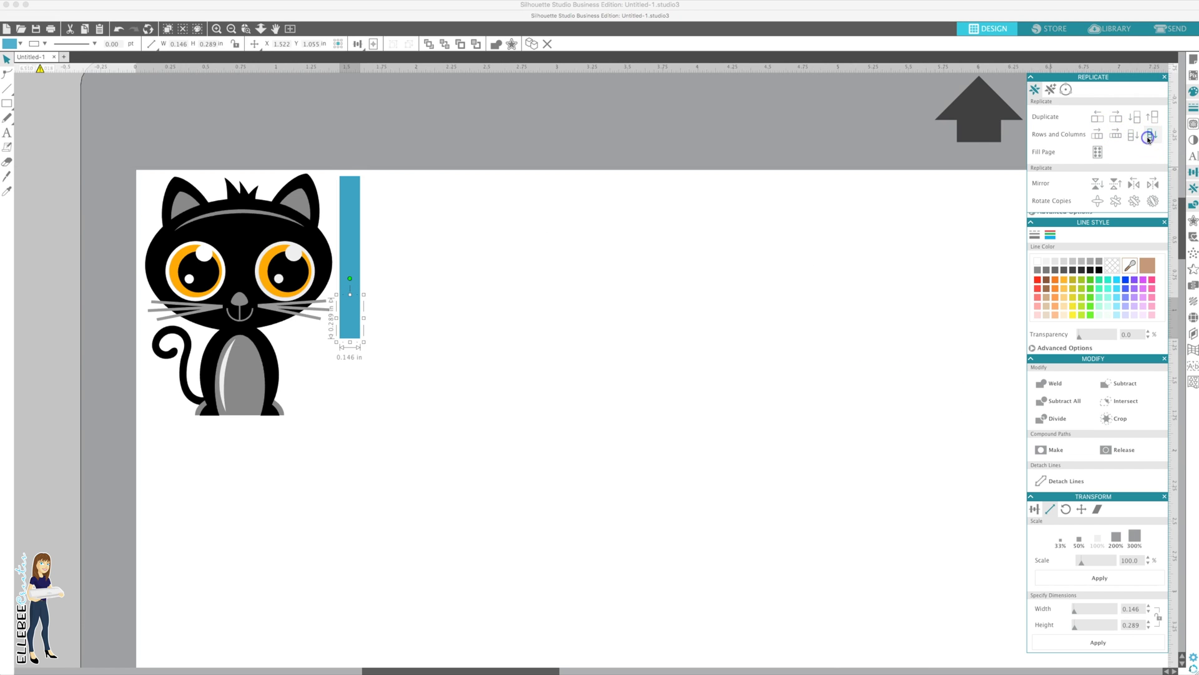
click(1140, 117)
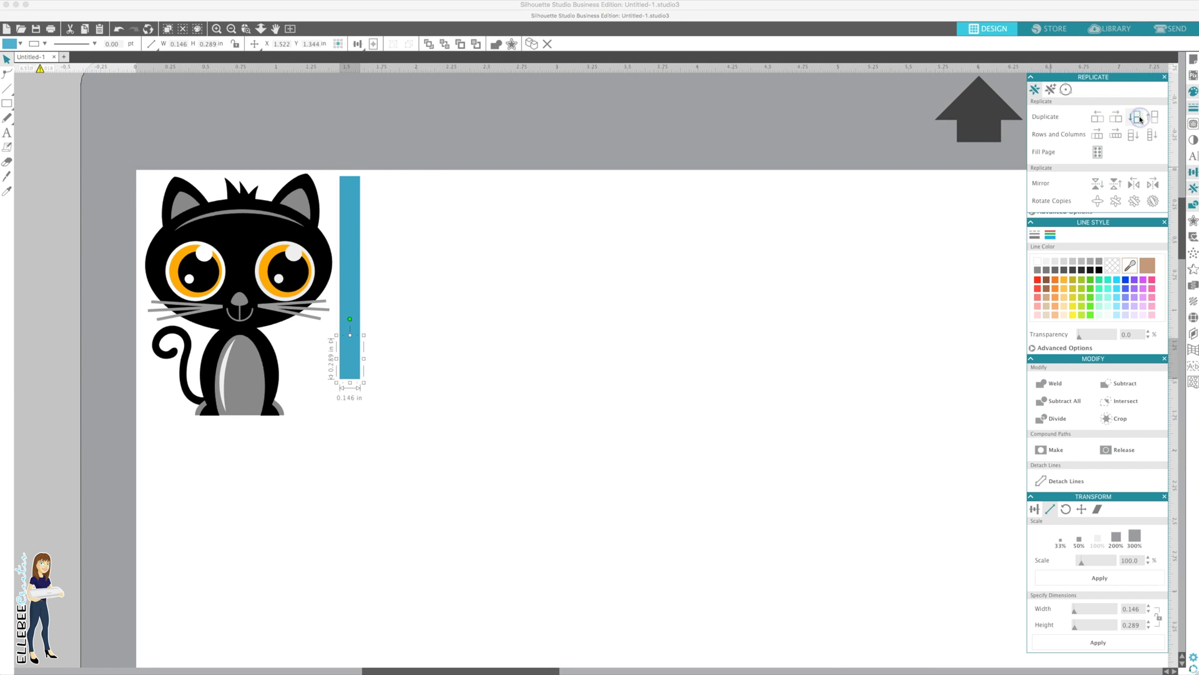
click(1139, 119)
click(379, 376)
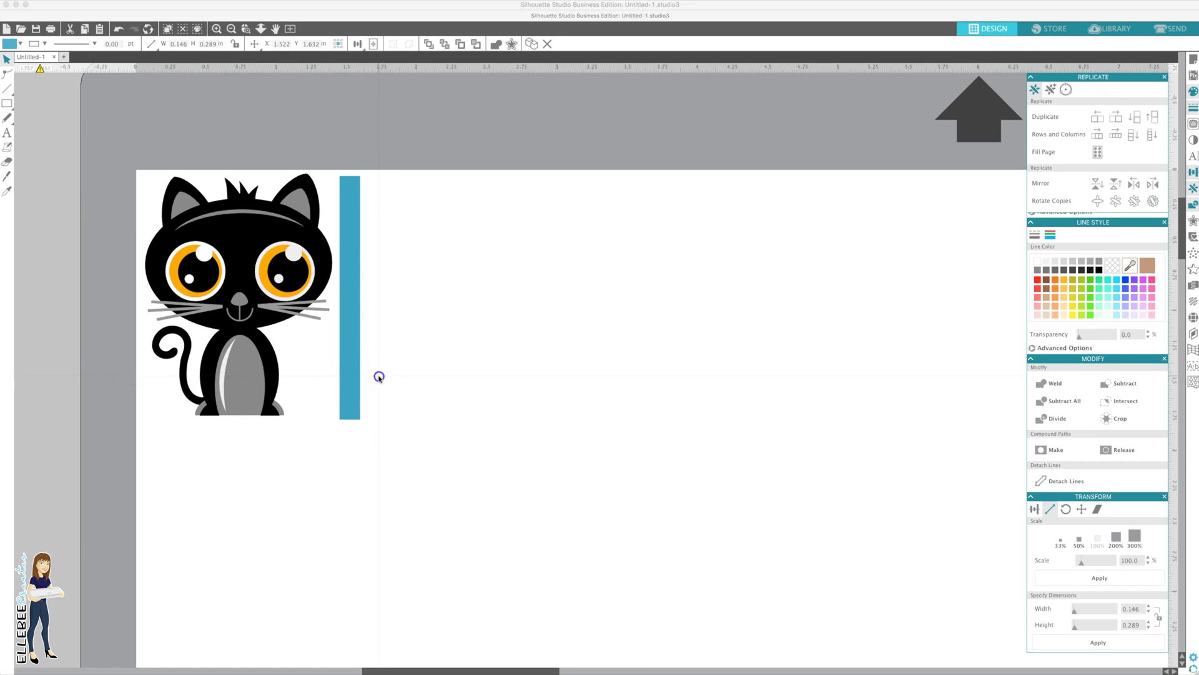
- Delete the second, third and fifth rectangles in the column and raise the bottom one level with the cat's feet
click(348, 358)
key(Delete)
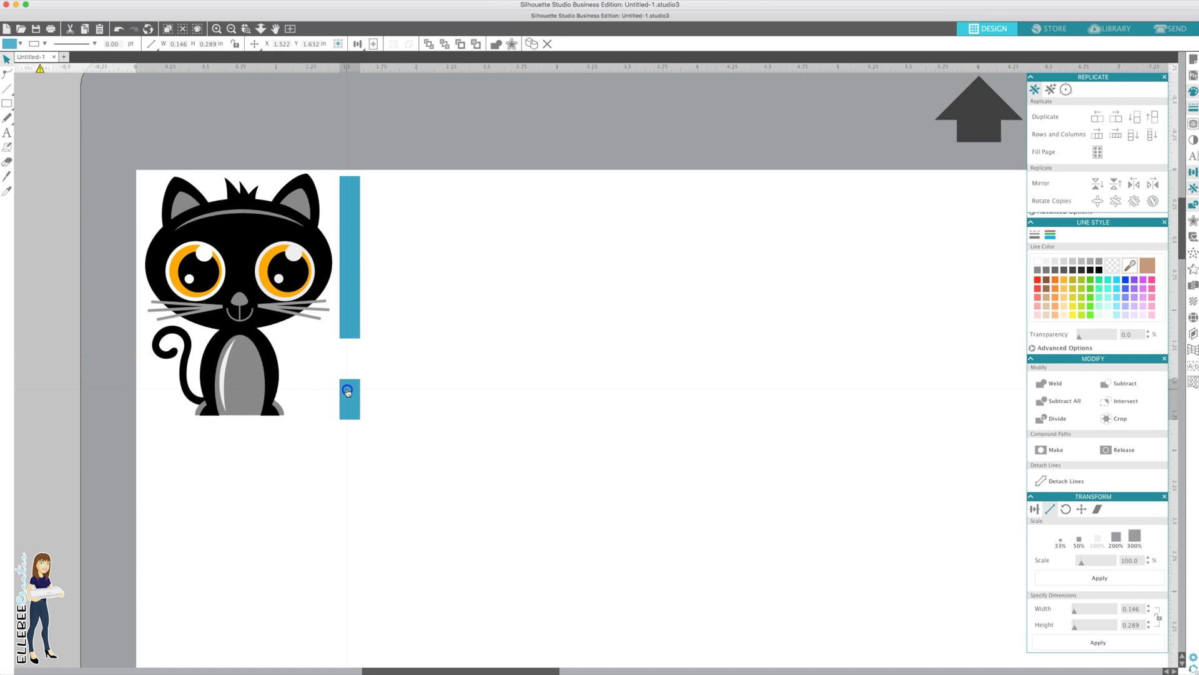
click(348, 392)
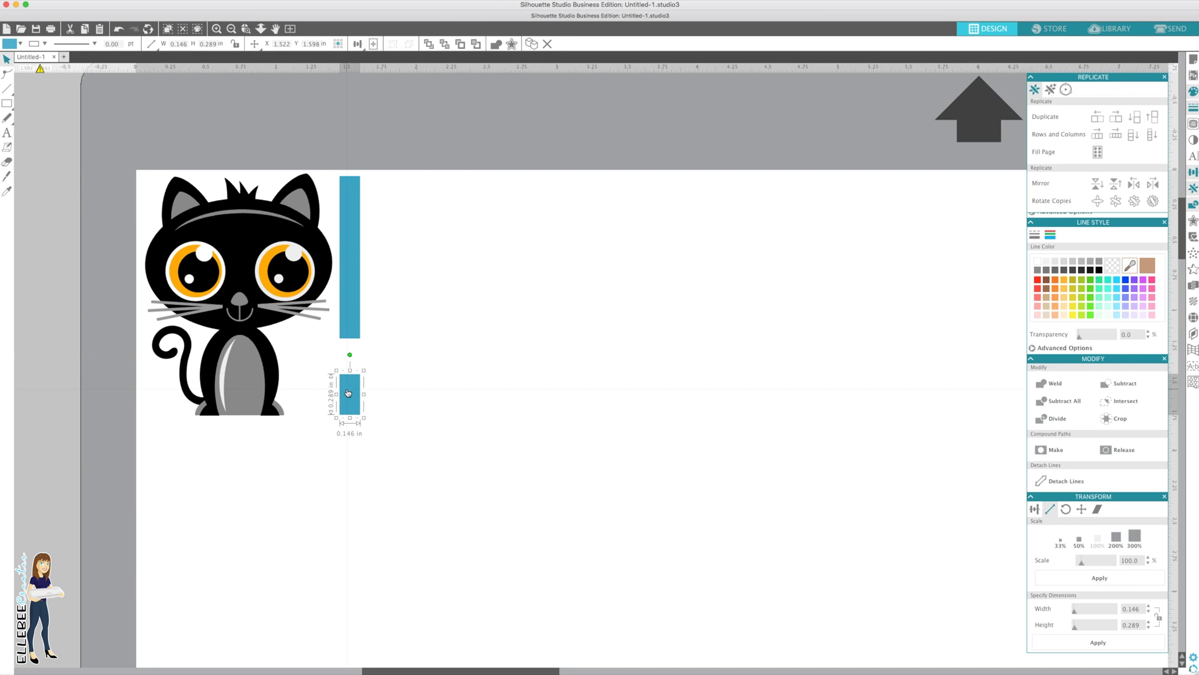
drag(348, 393, 353, 288)
key(Escape)
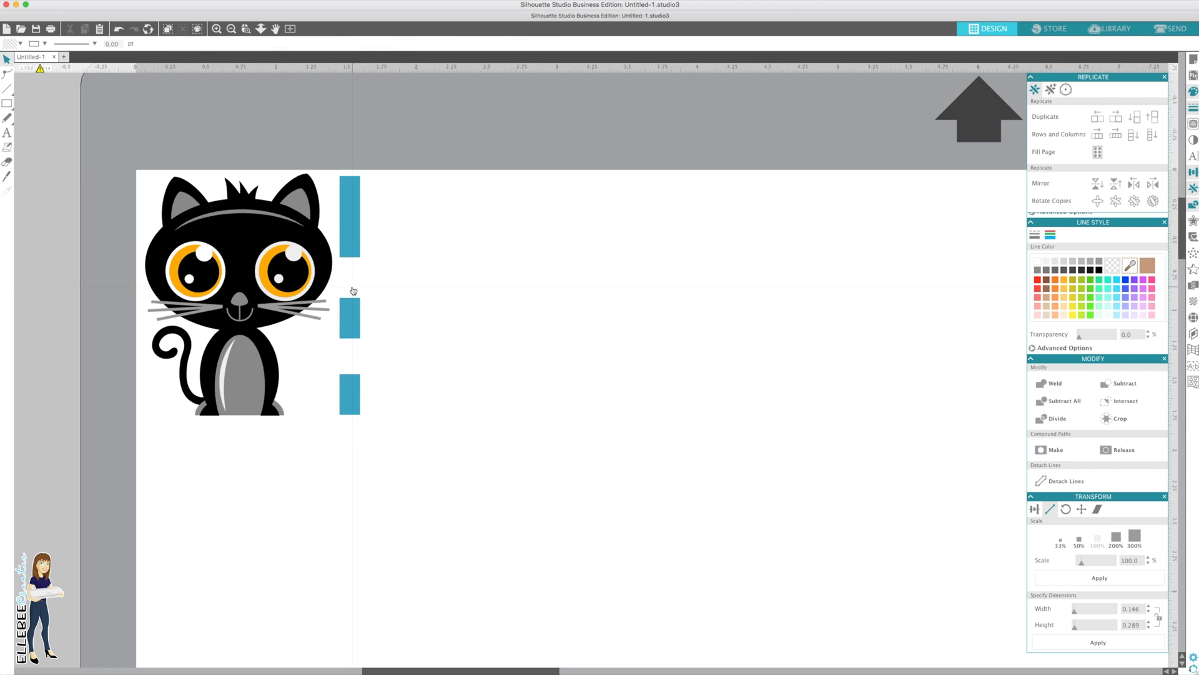
click(353, 245)
key(Delete)
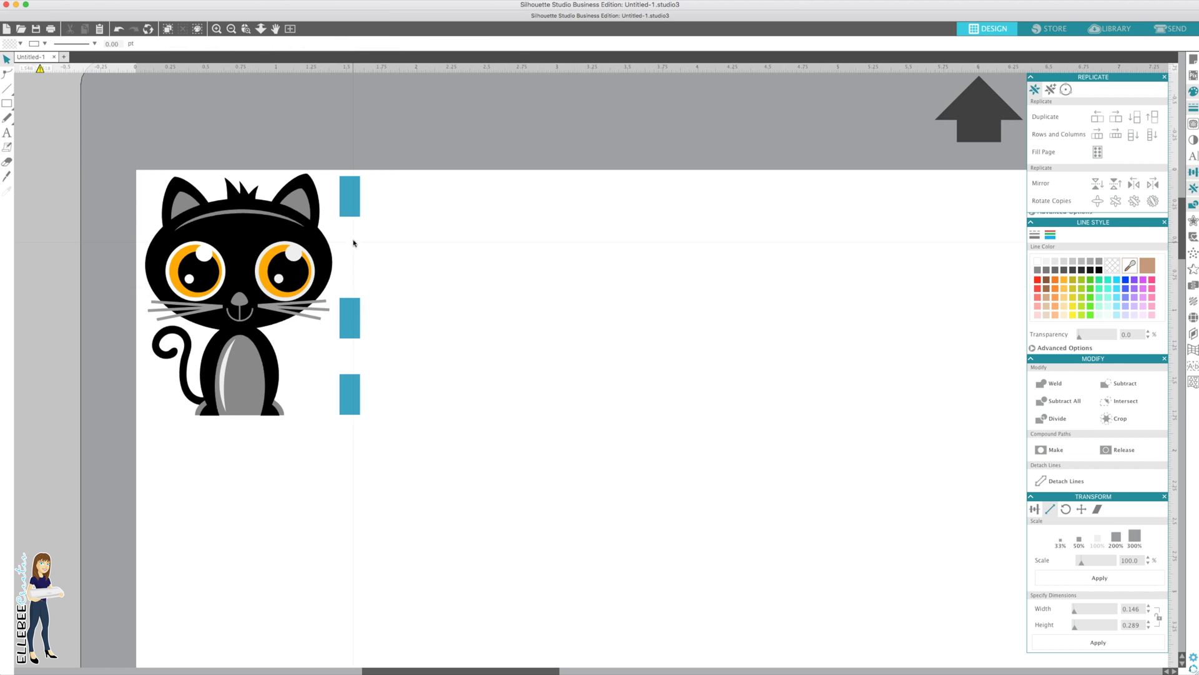
- Space the three remaining blue rectangles evenly in the vertical direction
drag(369, 160, 351, 413)
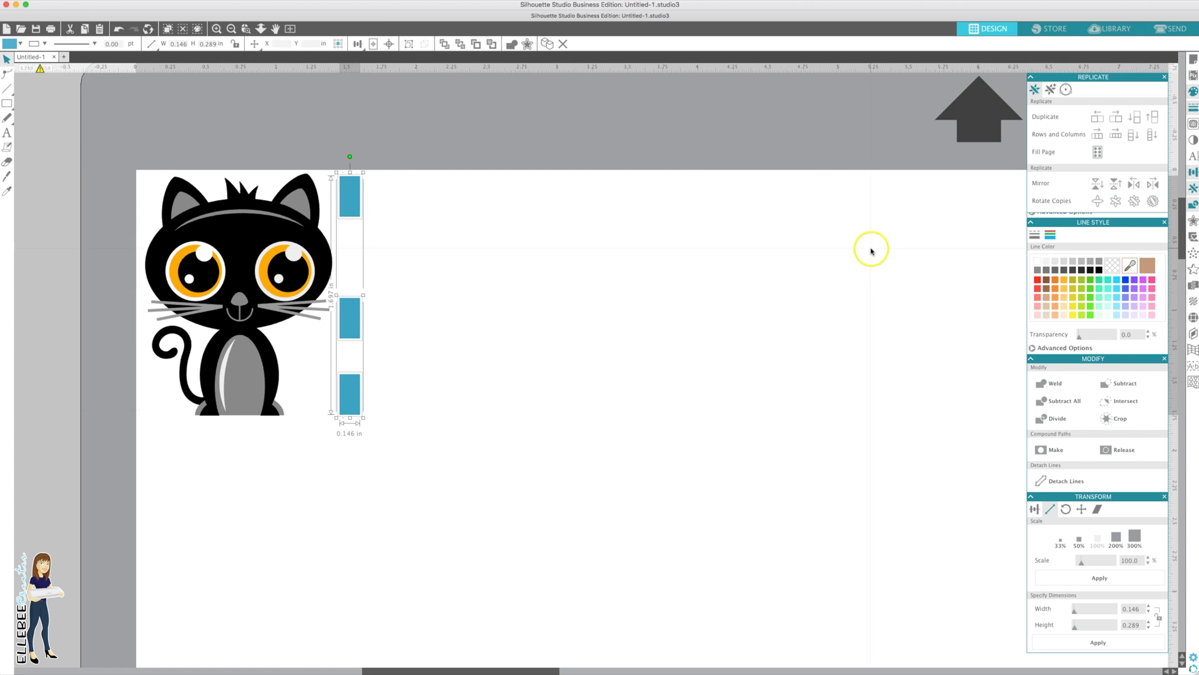
click(1035, 508)
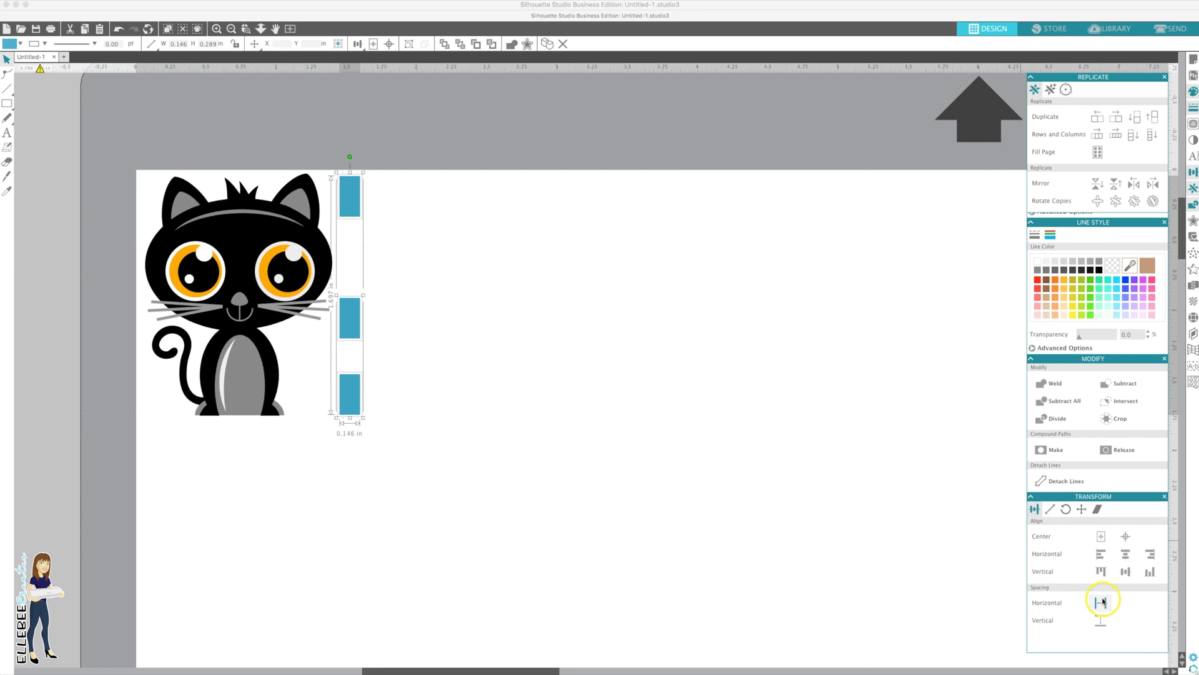
click(1101, 622)
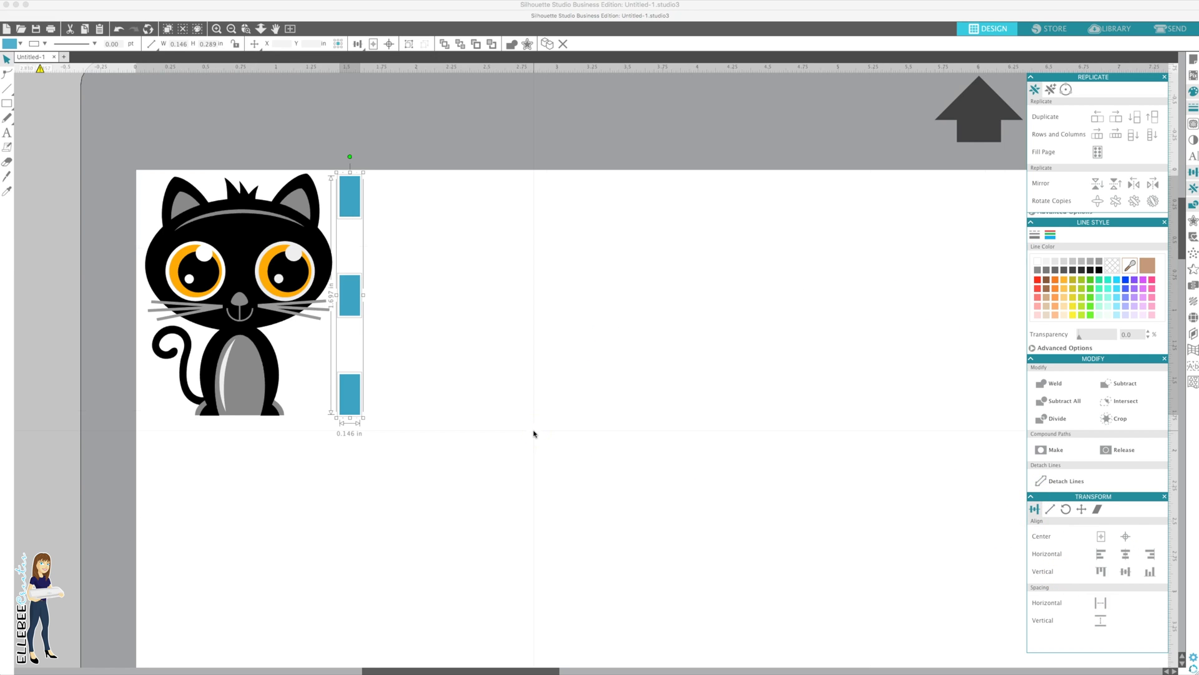
click(425, 396)
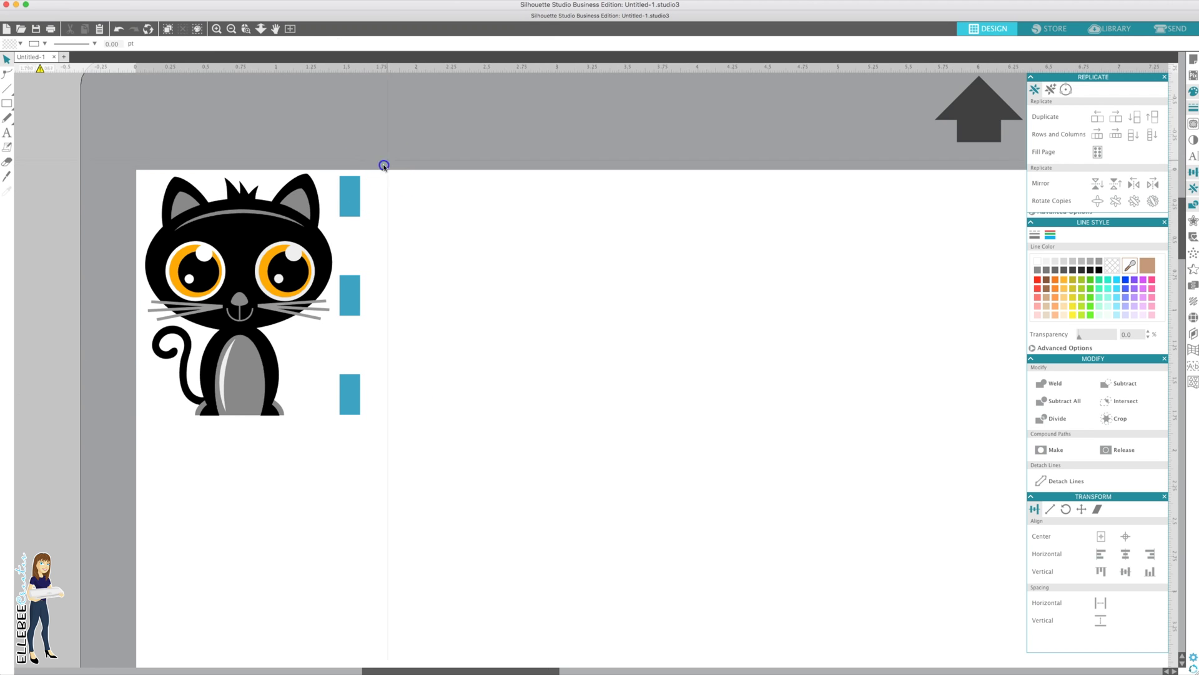
- Replicate the cat together with its three blue rectangles into a row of four across the page
drag(385, 166, 116, 435)
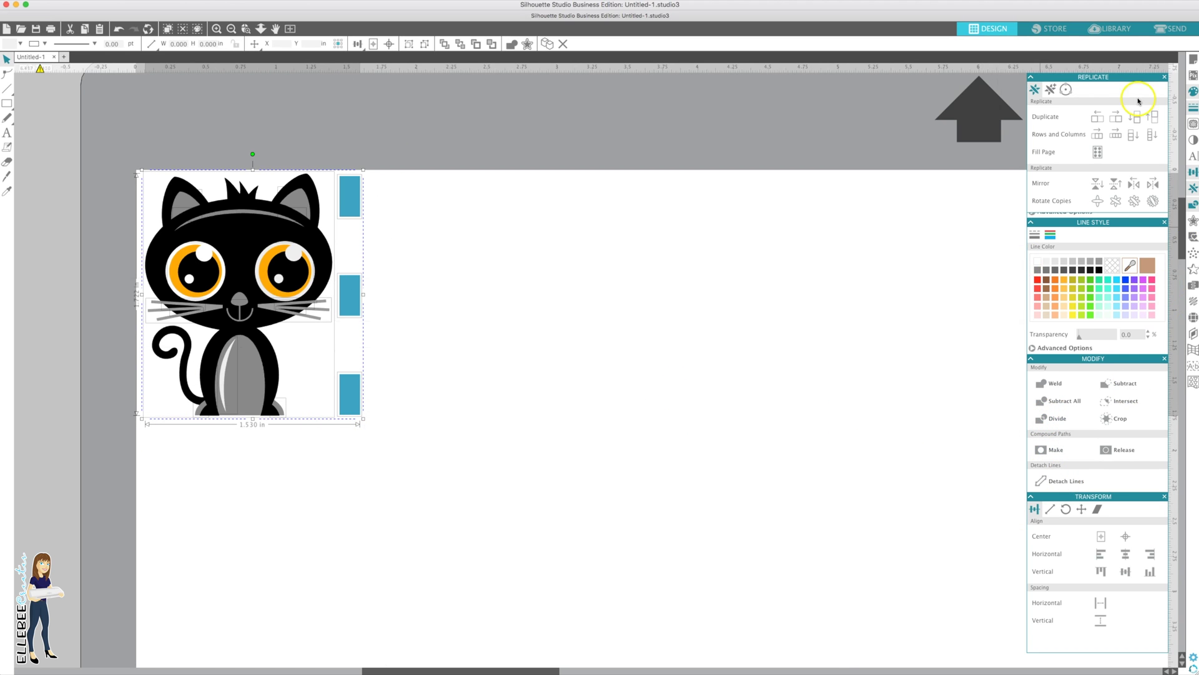
click(1116, 136)
click(791, 222)
scroll(791, 222, right, 2)
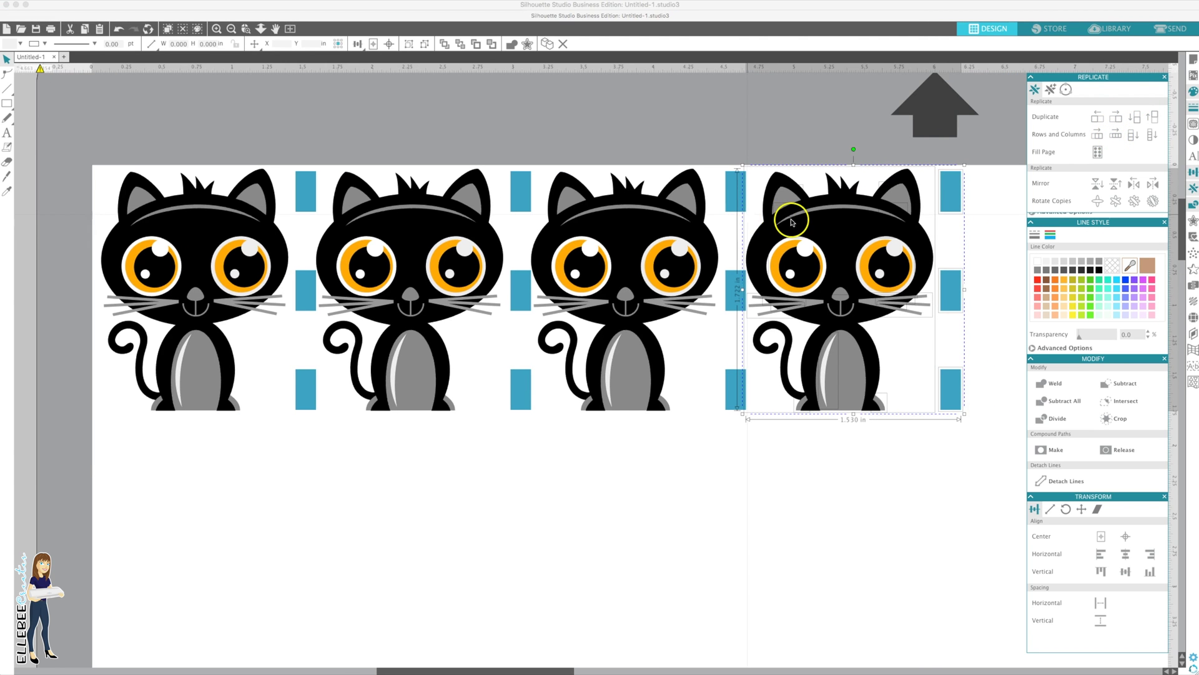
click(200, 481)
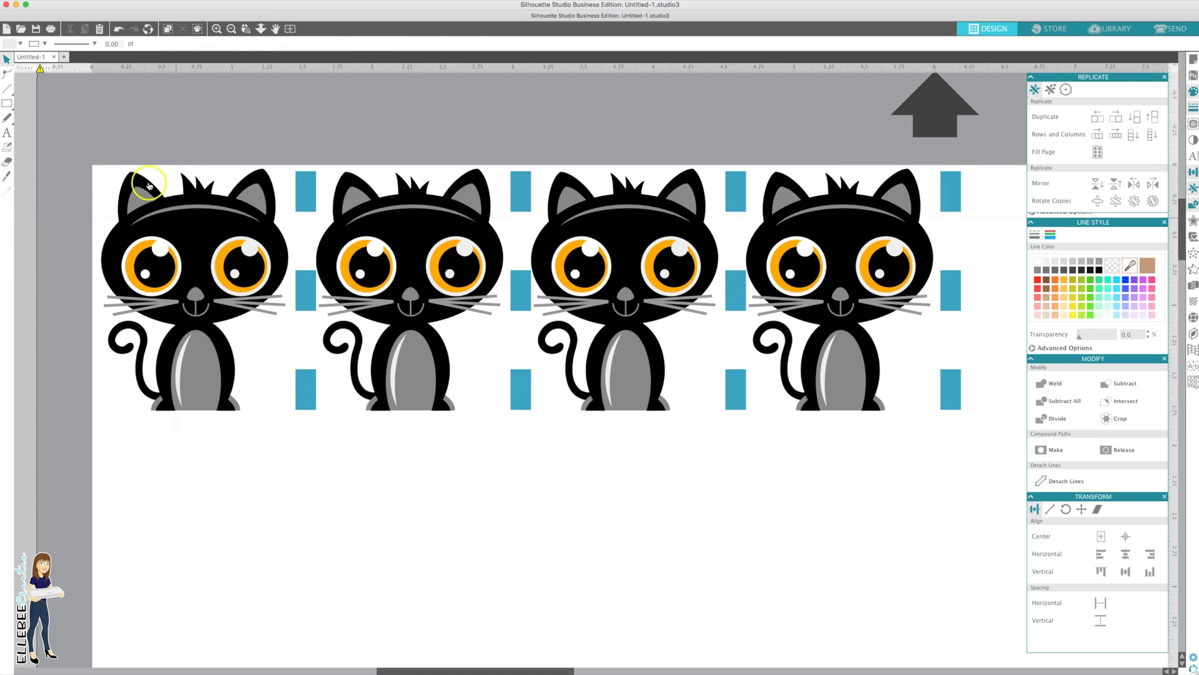
- Ungroup all four cats and their rectangles so each colored piece can be selected individually
drag(76, 143, 968, 442)
right_click(845, 373)
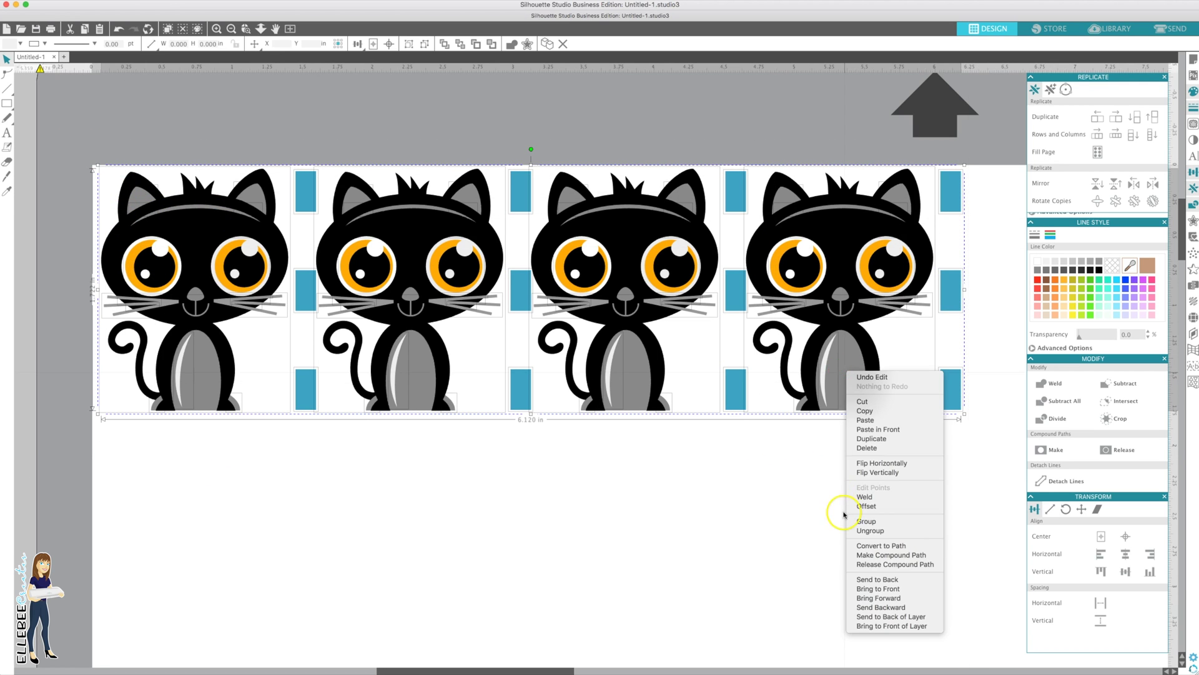
click(865, 522)
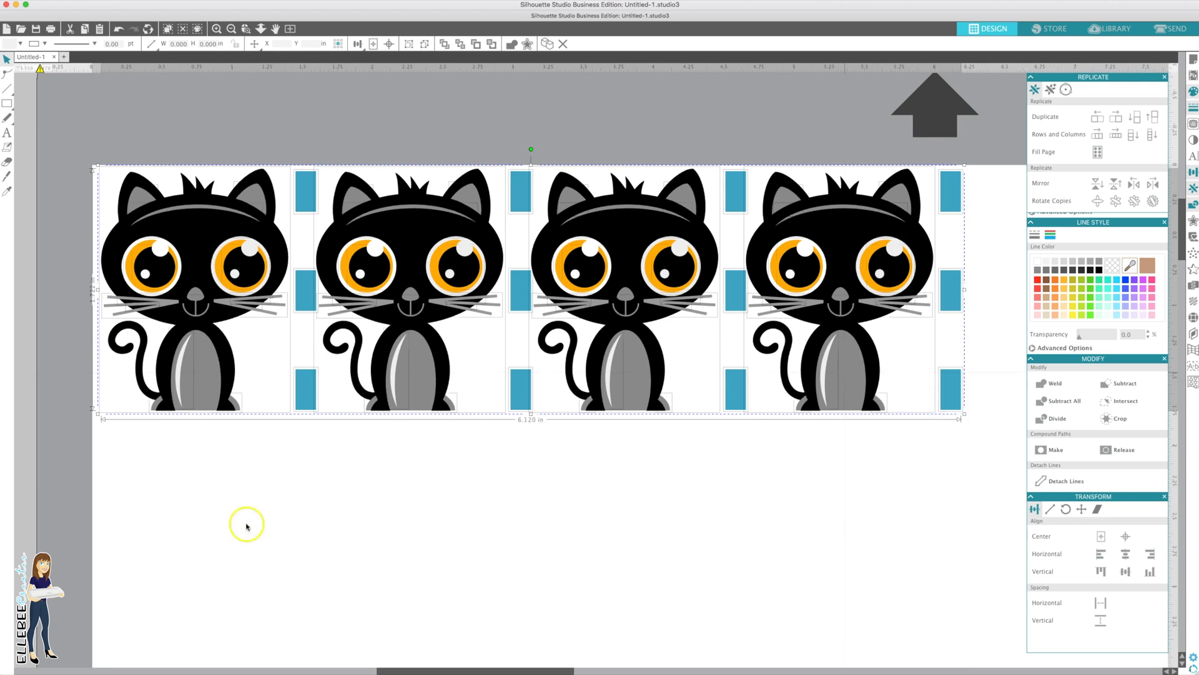
click(205, 490)
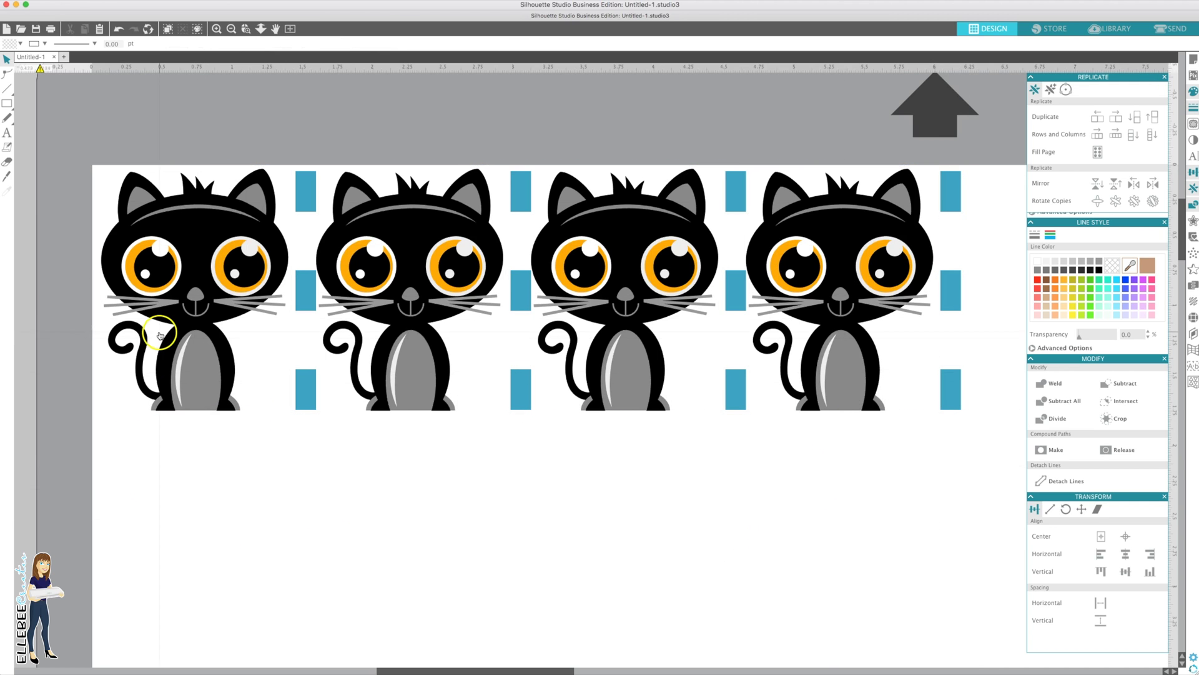
- Delete both orange eye rings from the first cat in the row
click(132, 262)
key(Delete)
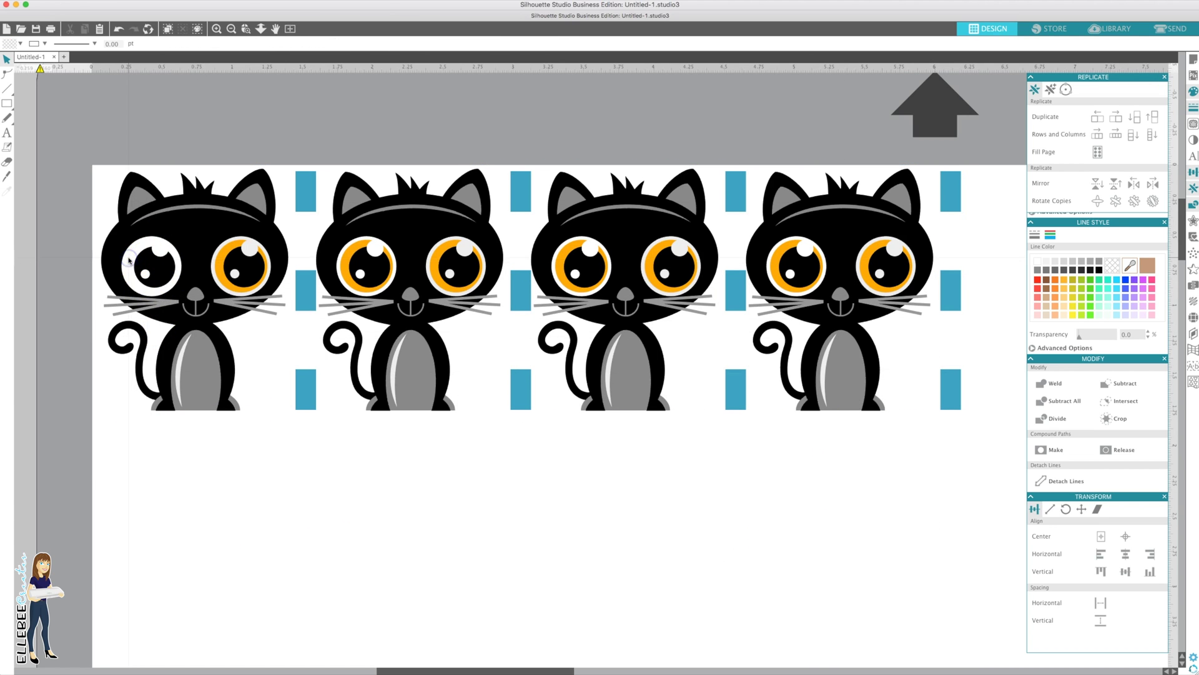
click(225, 268)
key(Delete)
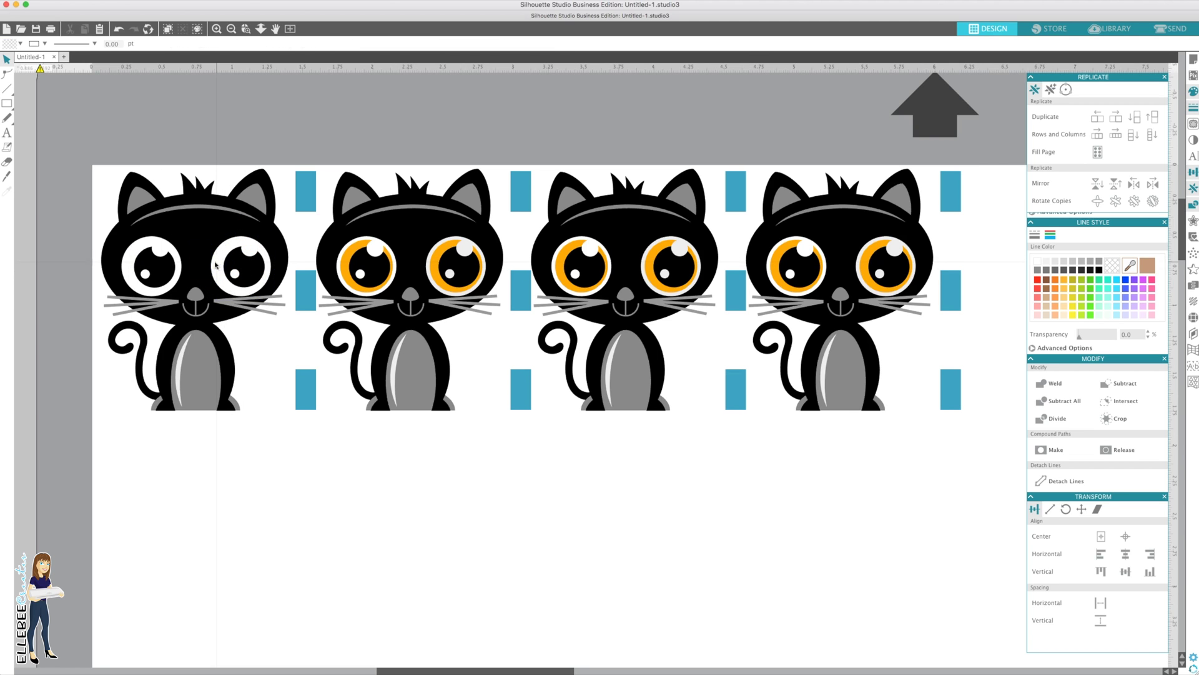
- Delete the grey forehead stripe and both grey inner ears from the first cat in the row
click(202, 222)
click(200, 209)
key(Delete)
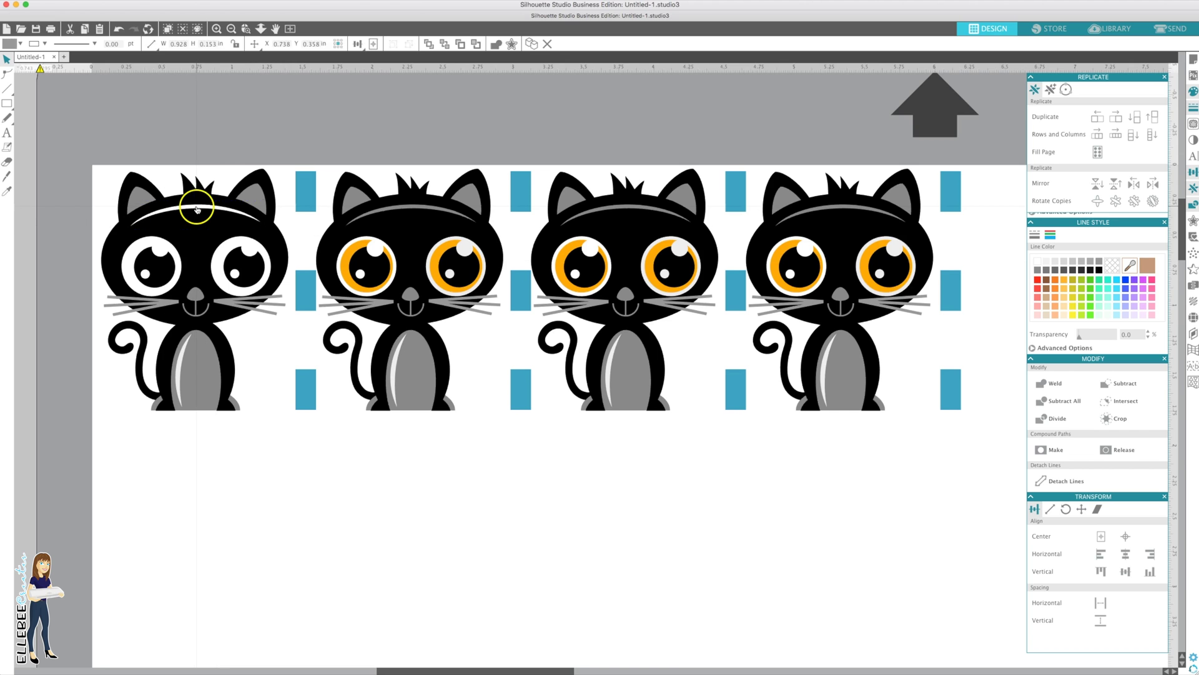
click(246, 201)
key(Delete)
click(141, 193)
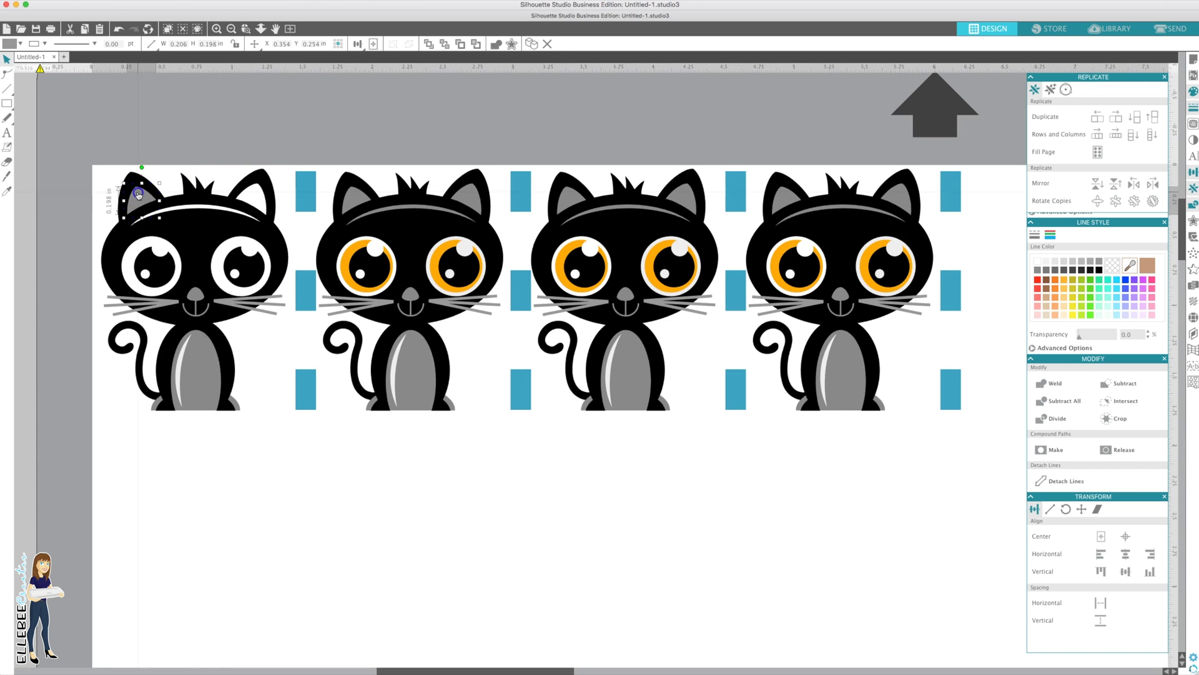
key(Delete)
- Delete the grey belly, the nose and both sets of grey whiskers from the first cat
click(171, 360)
key(Delete)
click(193, 294)
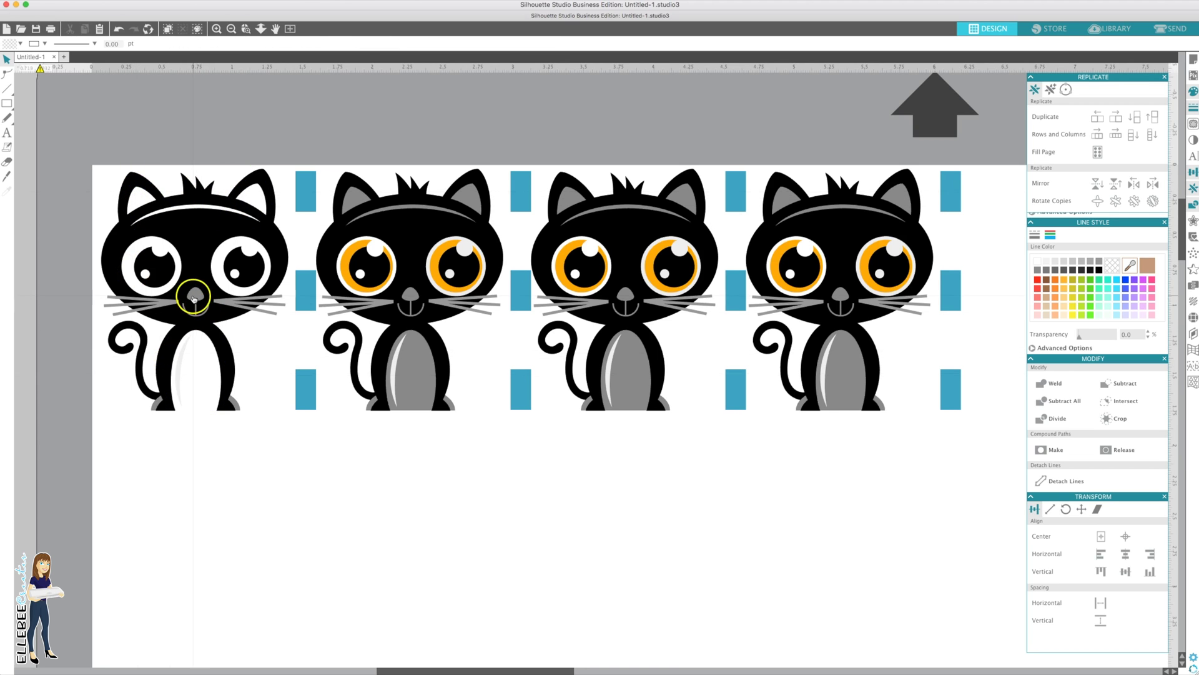
key(Delete)
click(218, 305)
key(Delete)
click(161, 303)
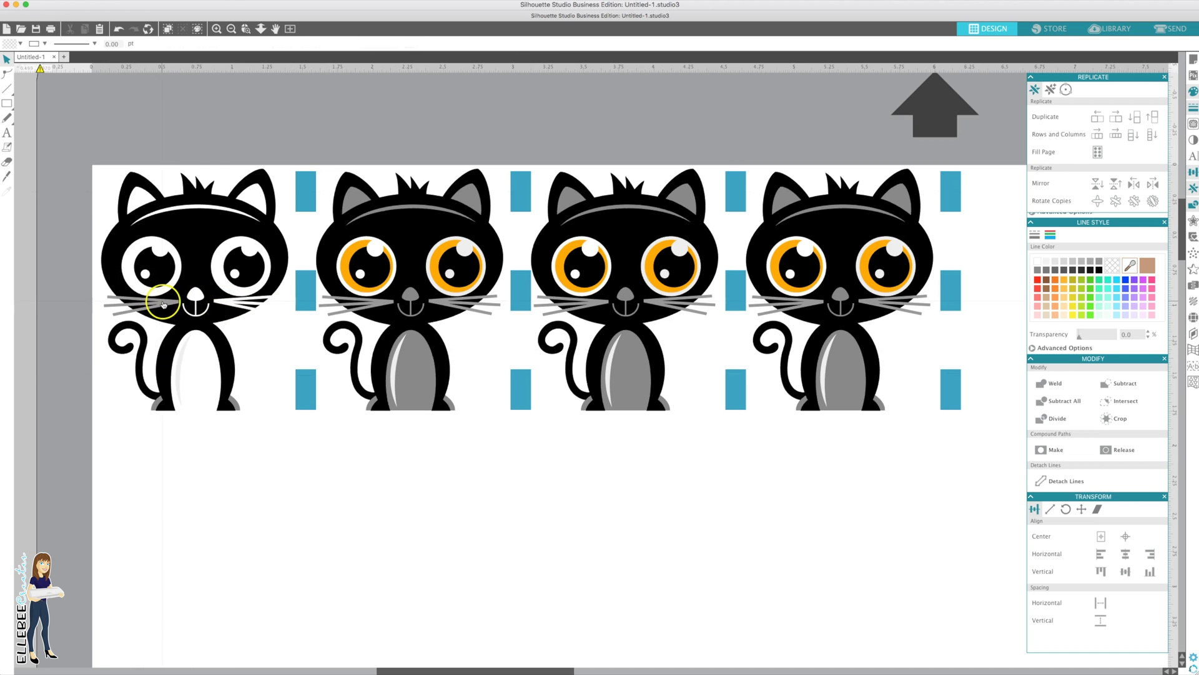
key(Delete)
- Delete the pale belly highlight and both grey foot accents from the first cat
click(181, 377)
key(Delete)
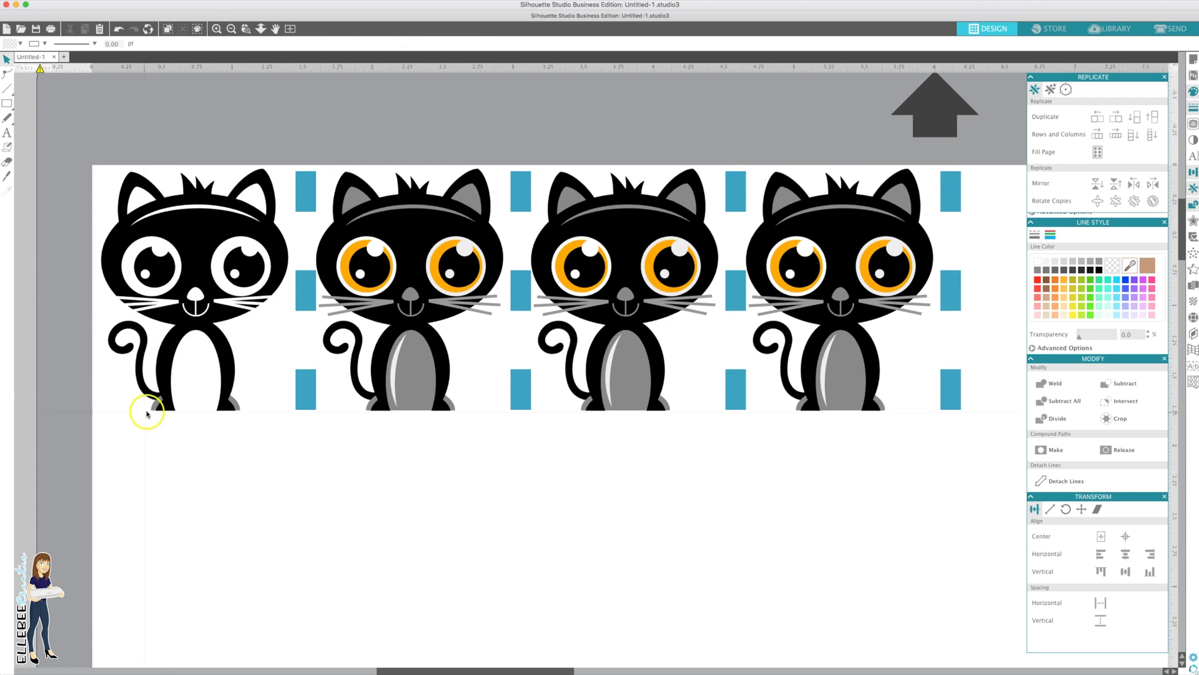
click(154, 407)
key(Delete)
click(231, 405)
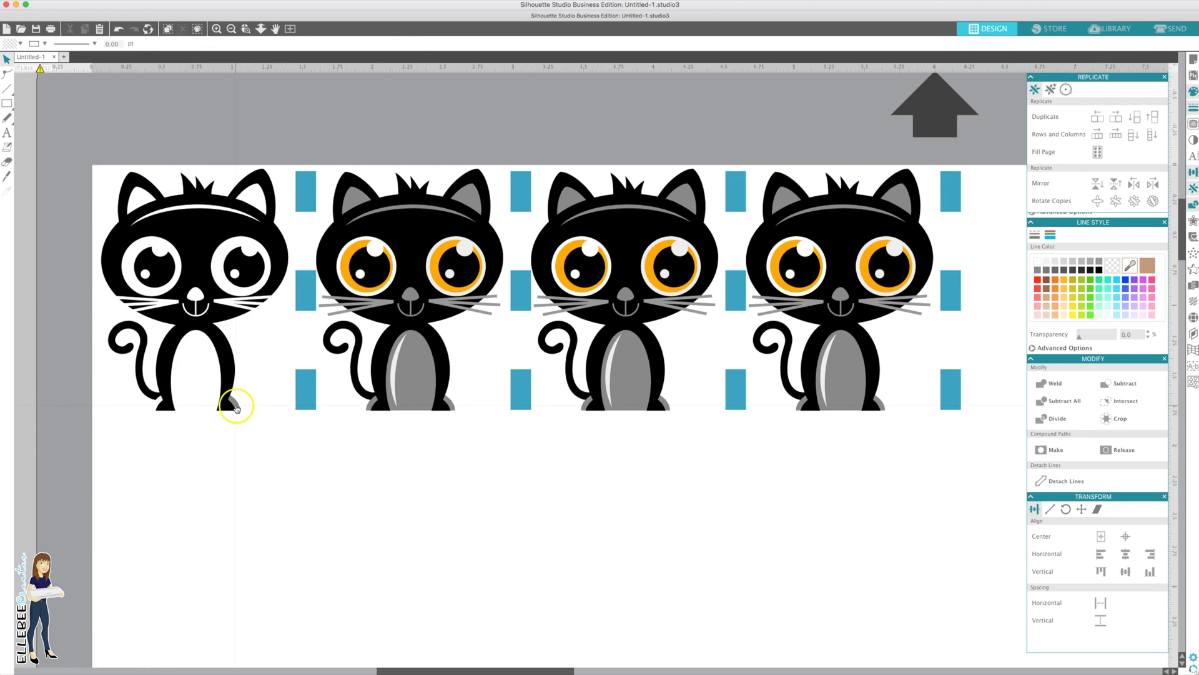
key(Delete)
- Delete the black body and every piece of both eyes from the second cat
click(423, 209)
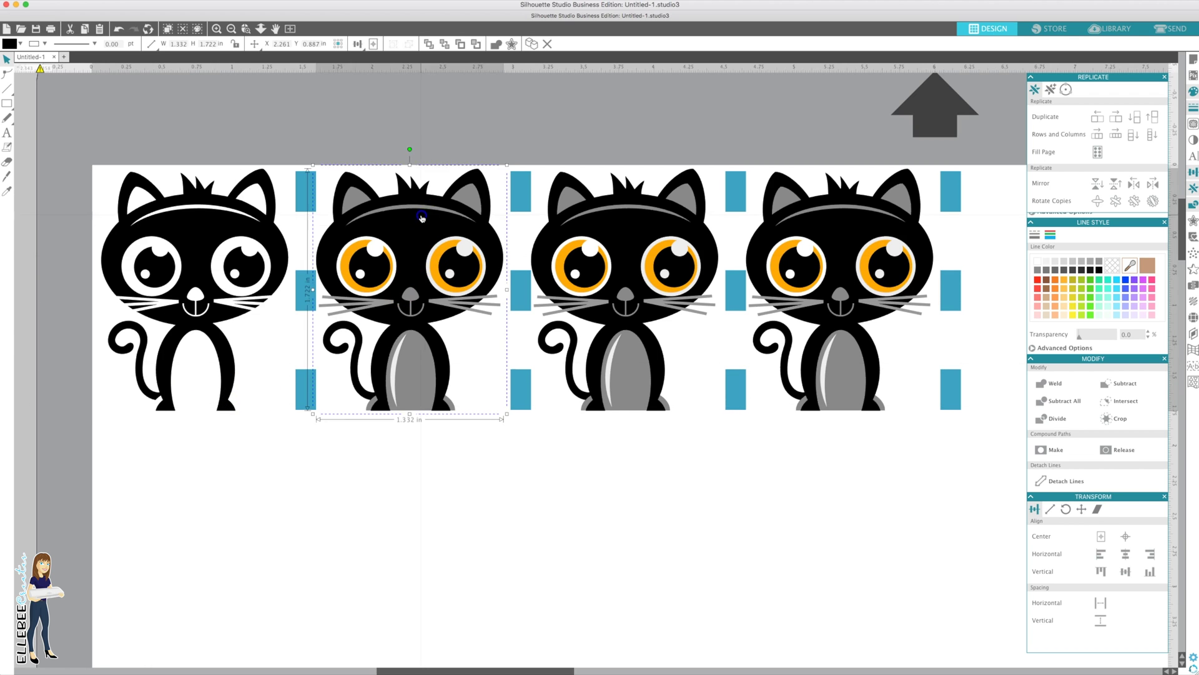
key(Delete)
click(358, 269)
key(Delete)
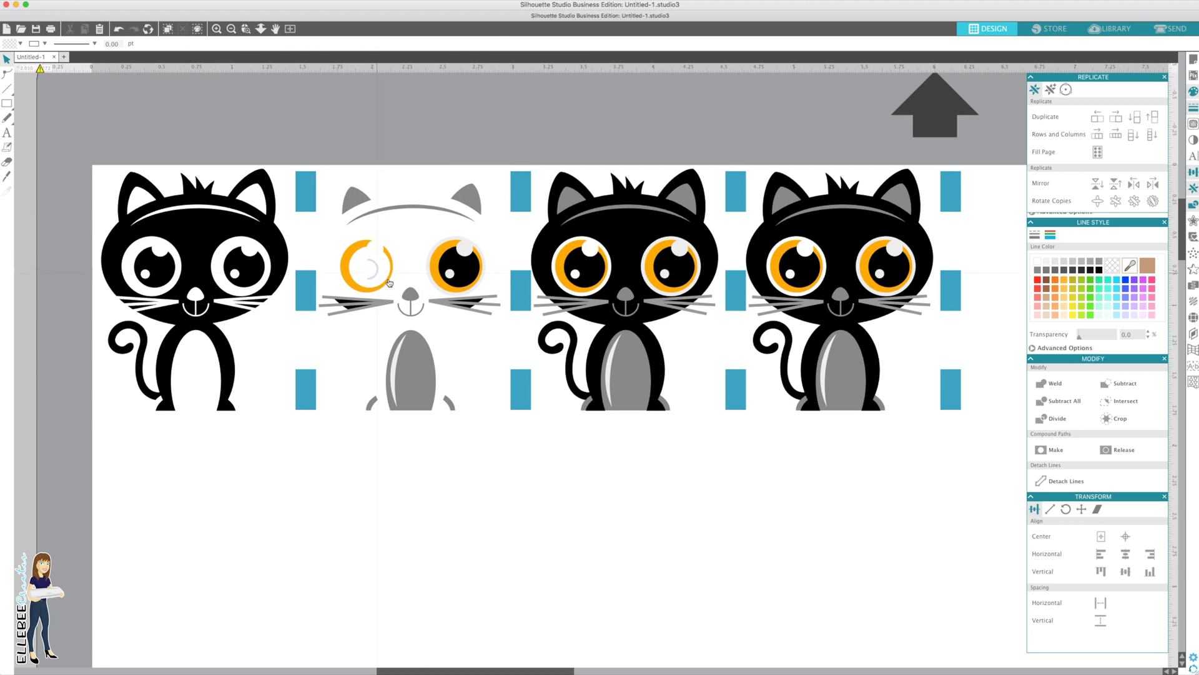
click(387, 281)
key(Delete)
click(437, 253)
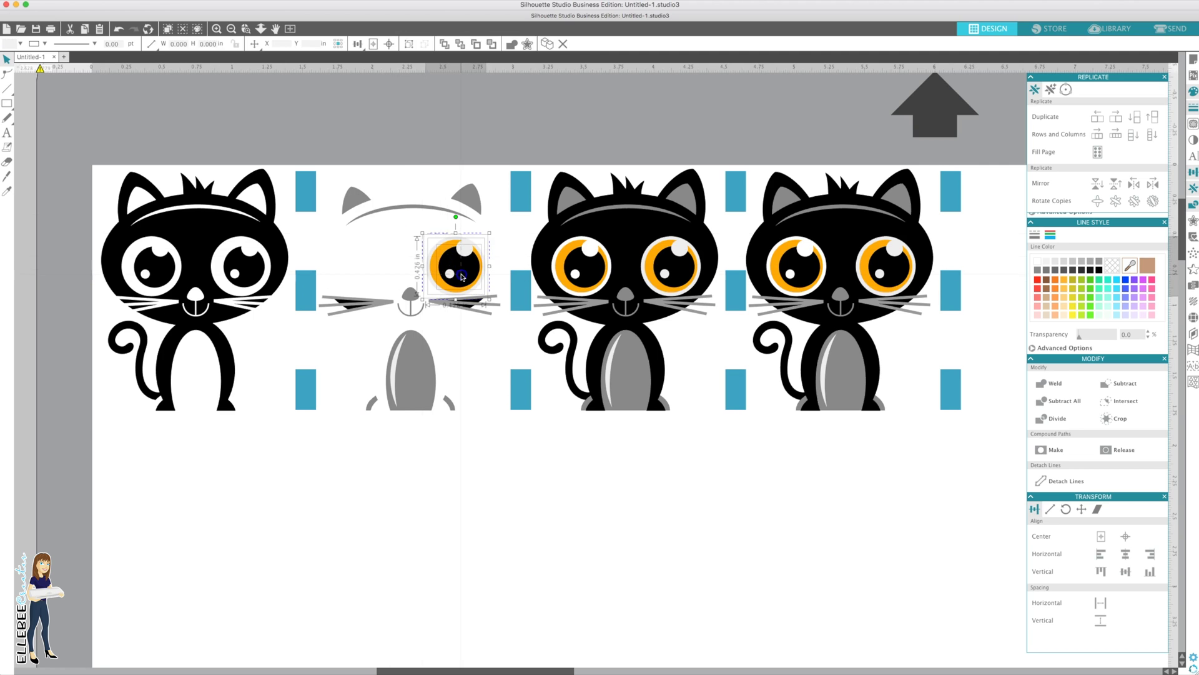
key(Delete)
- Delete the black slivers left between the whiskers on both sides of the second cat
click(337, 302)
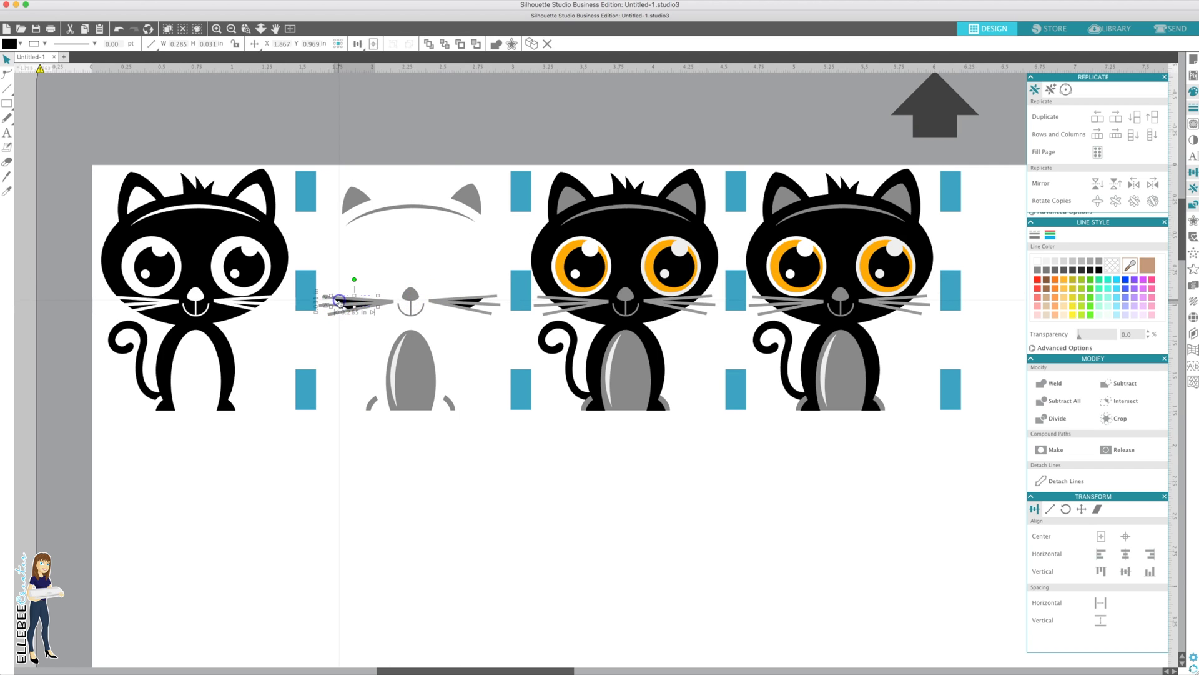
click(477, 303)
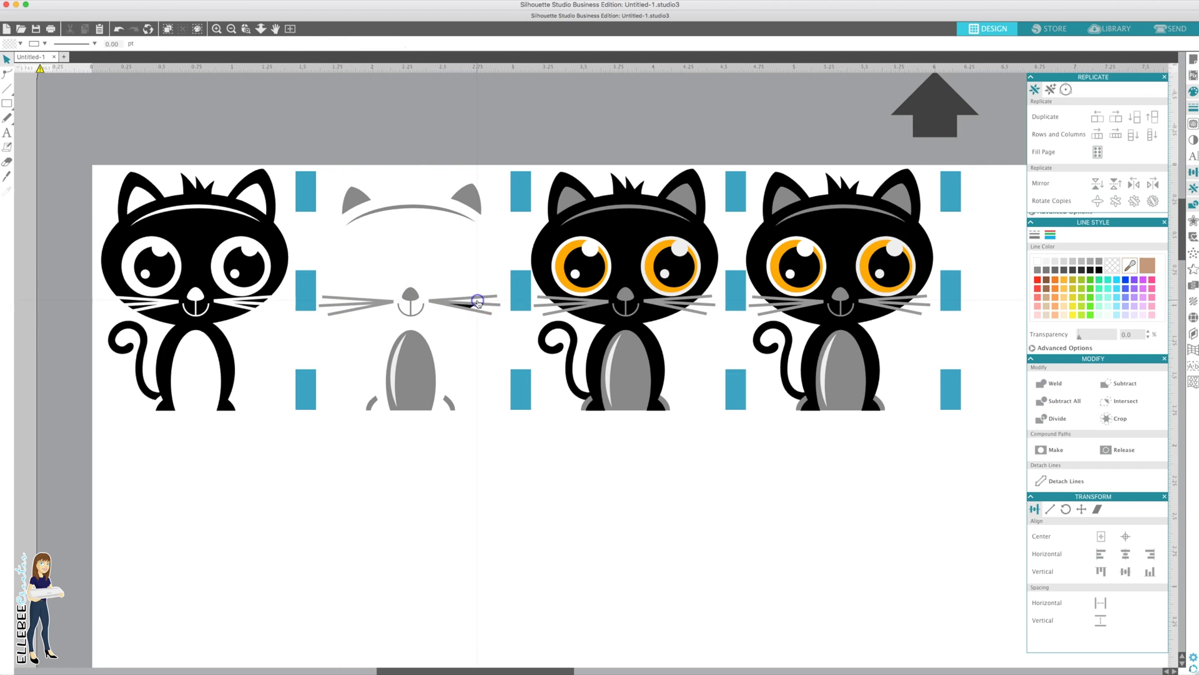
click(393, 373)
key(Escape)
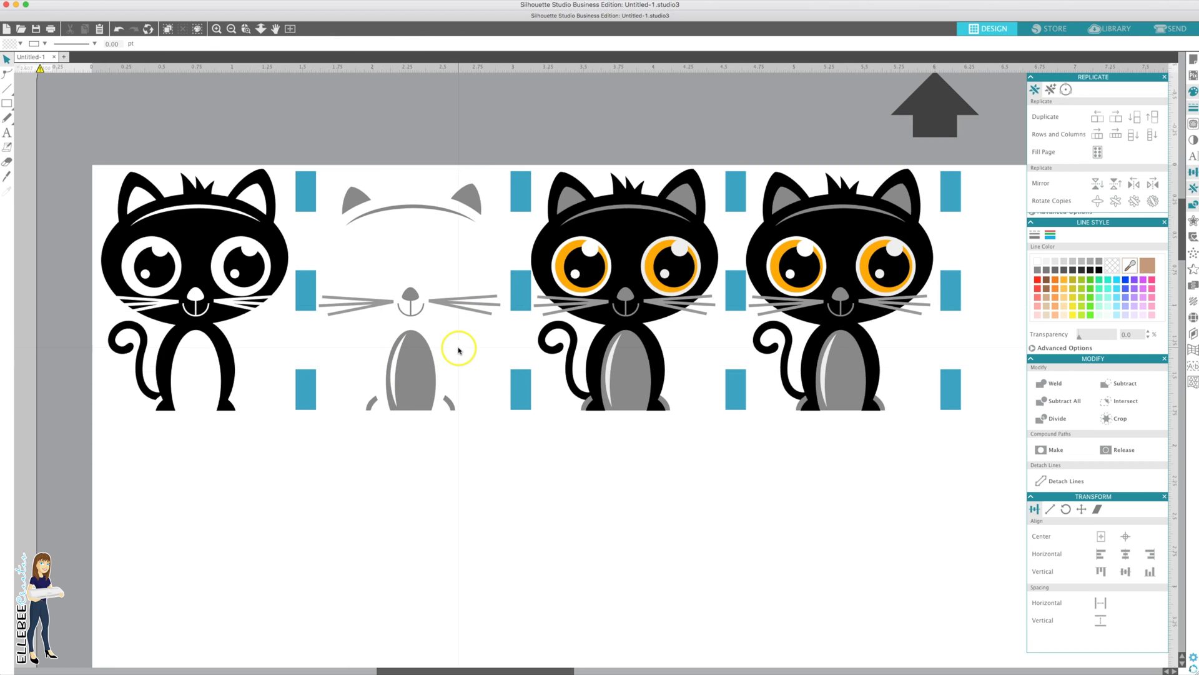
- Delete the black body, the grey inner ears and forehead stripe, and the white eye backings from the third cat
scroll(661, 227, right, 1)
click(616, 233)
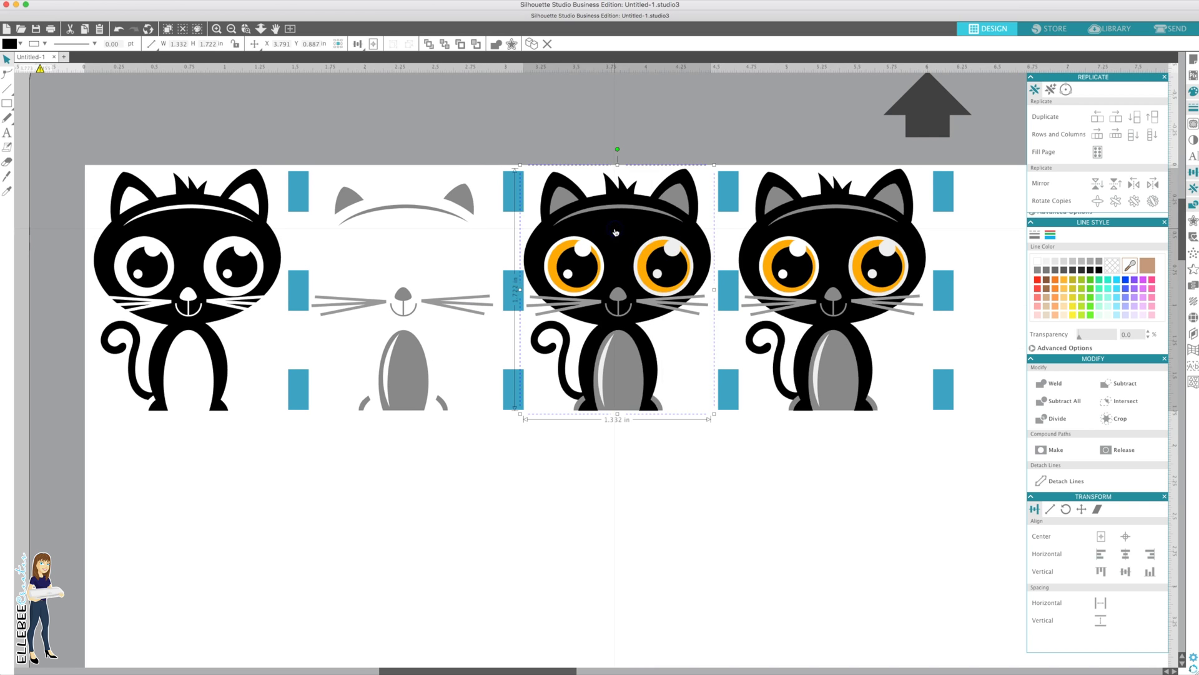
key(Delete)
drag(543, 173, 670, 215)
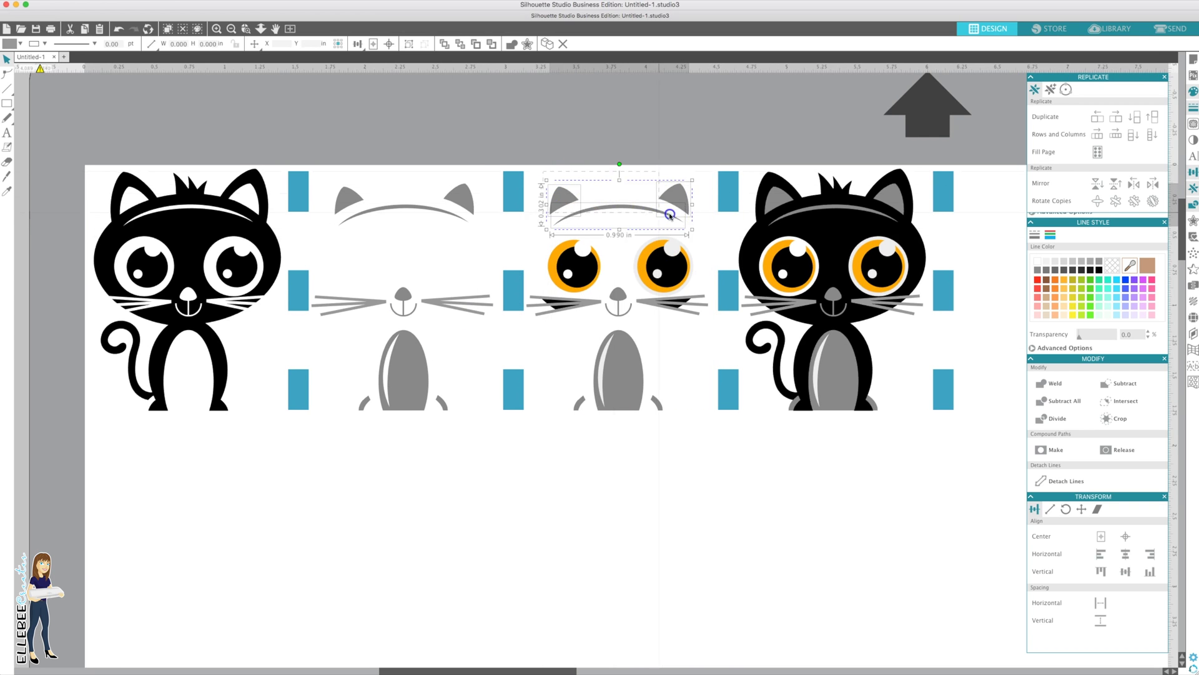
key(Delete)
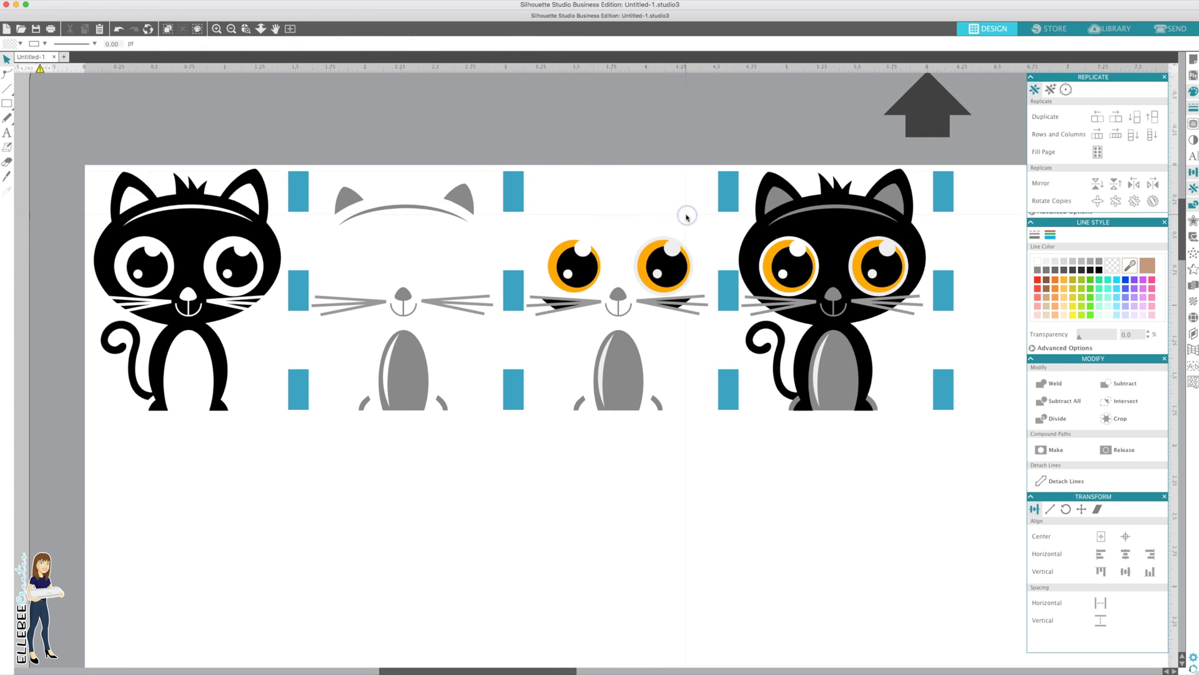
click(674, 245)
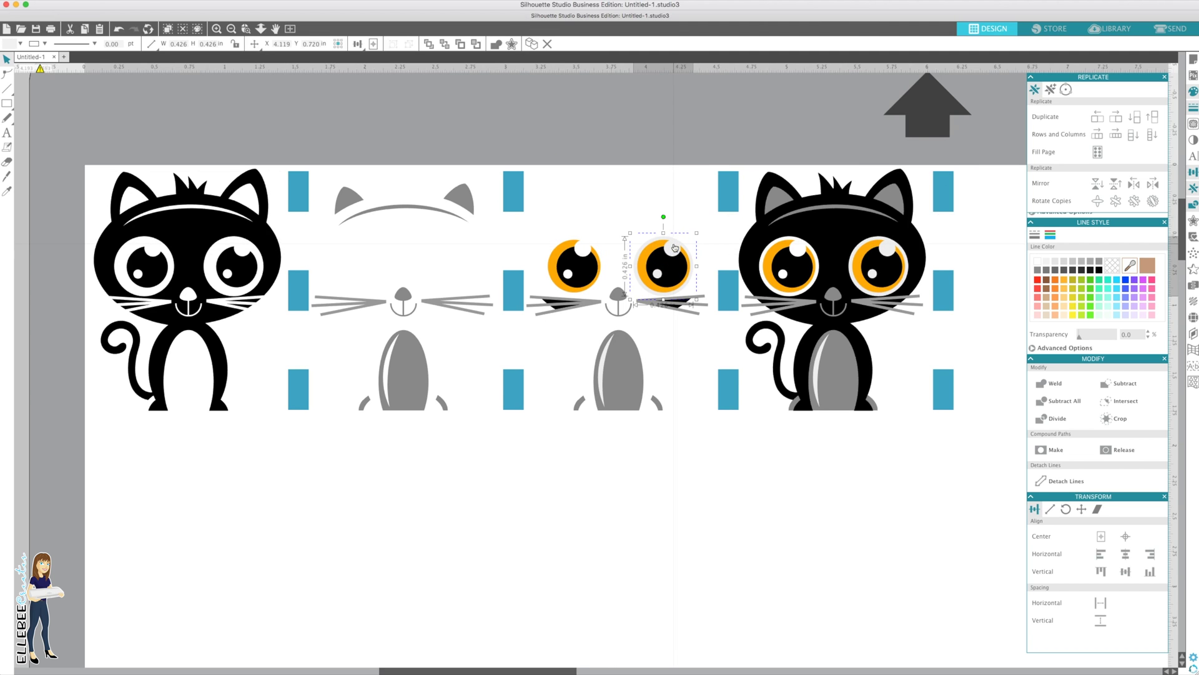
- Delete the grey whiskers, the black slivers between them and the nose from the third cat
click(542, 301)
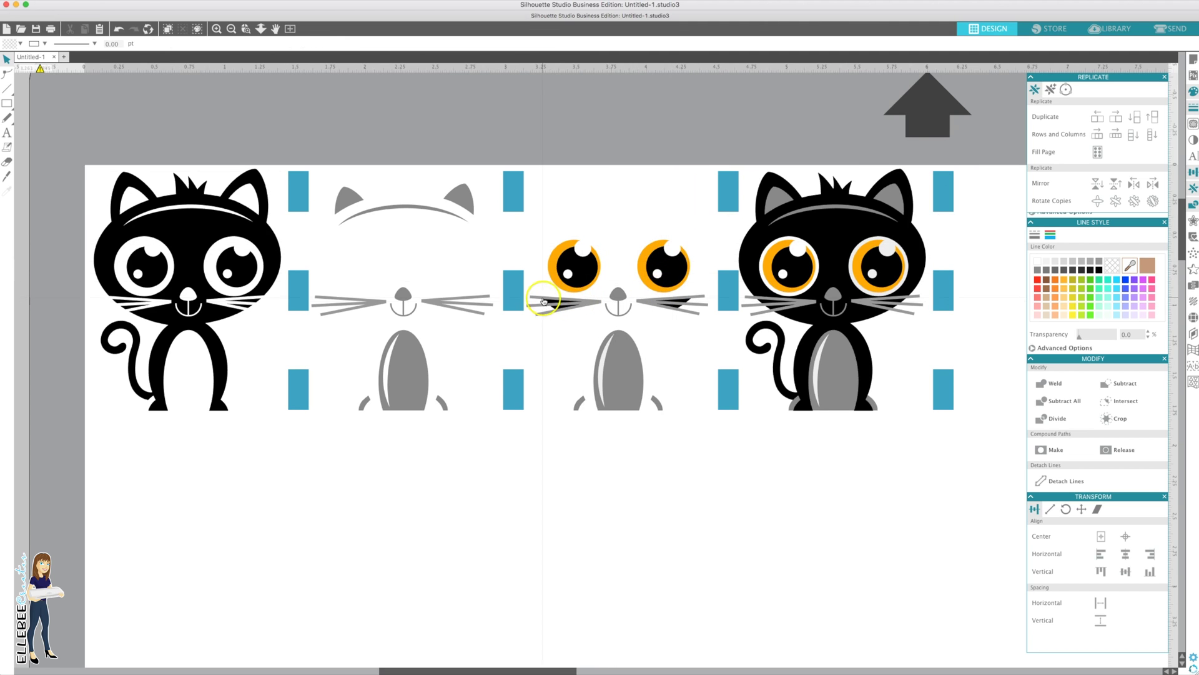
click(546, 303)
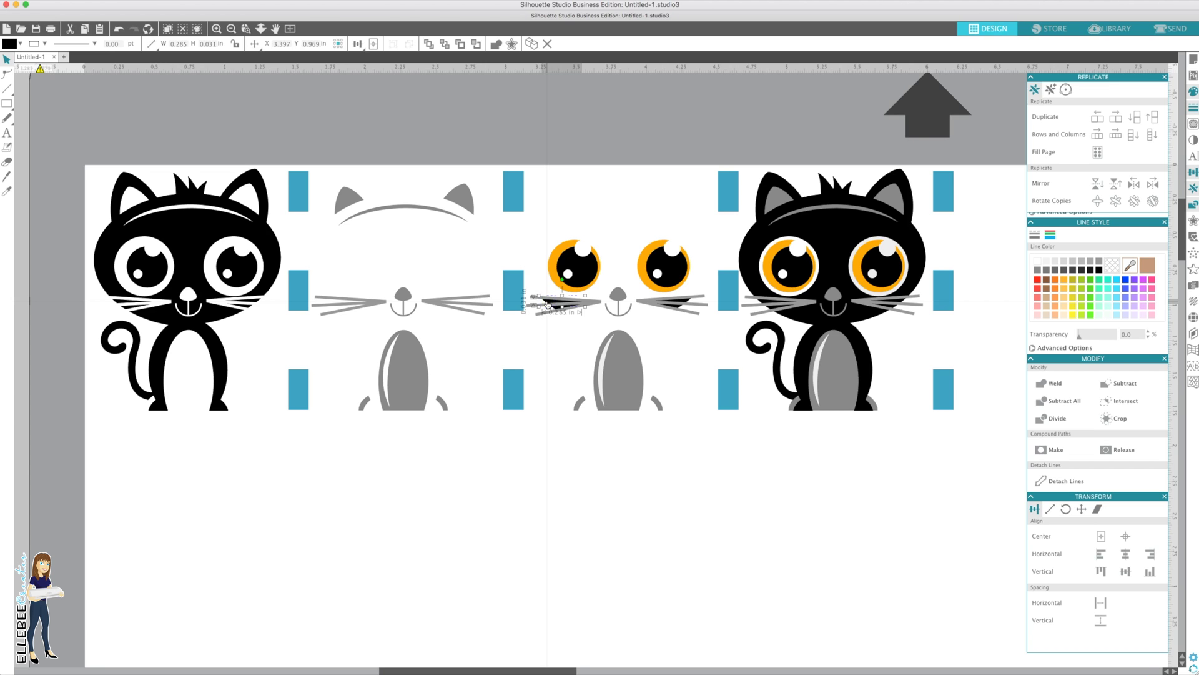
click(548, 304)
click(555, 308)
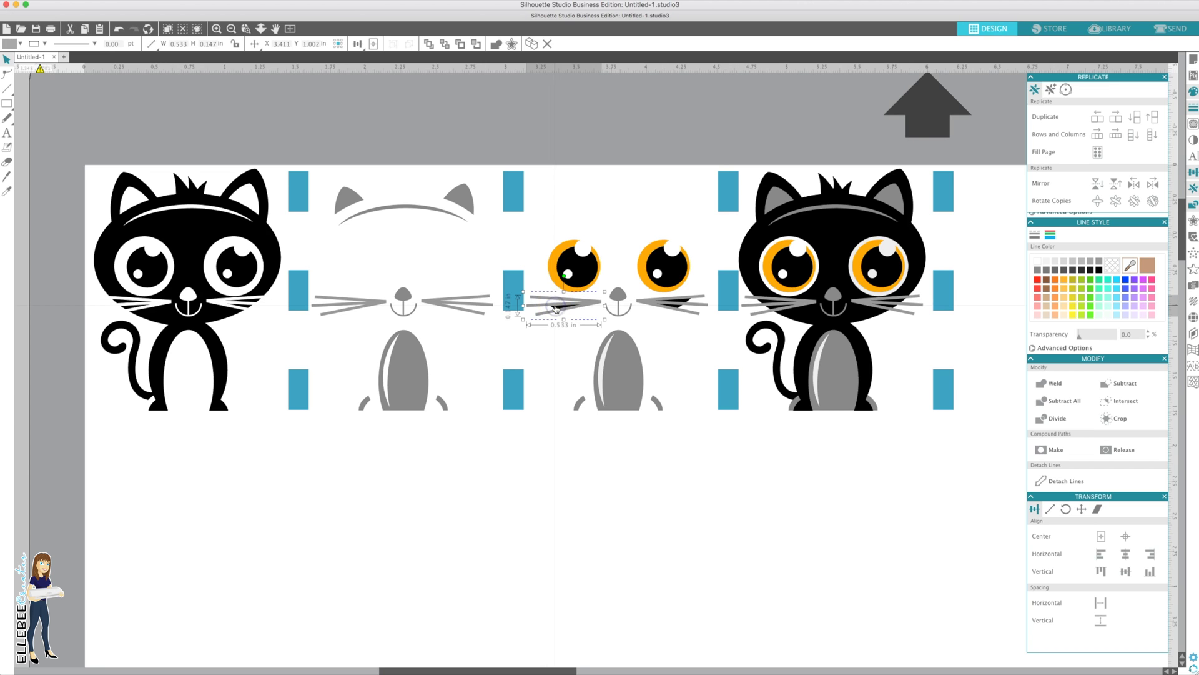
key(Delete)
key(super+z)
shift+click(554, 311)
click(550, 310)
key(Delete)
drag(545, 299, 652, 317)
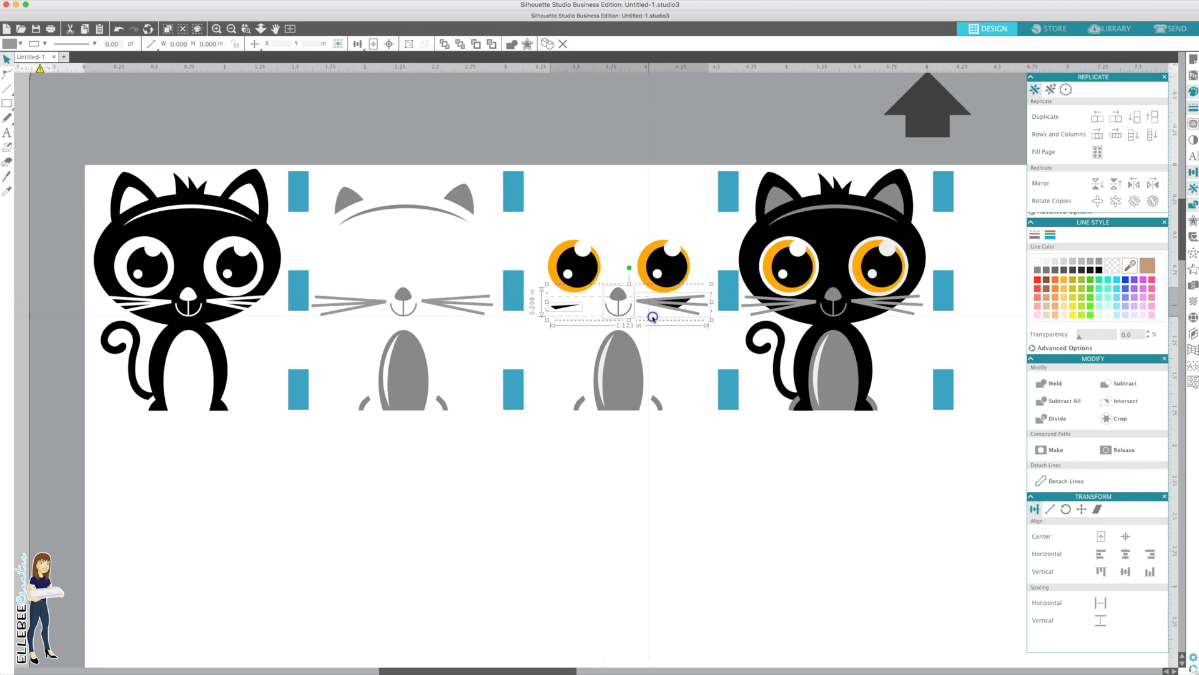
key(Delete)
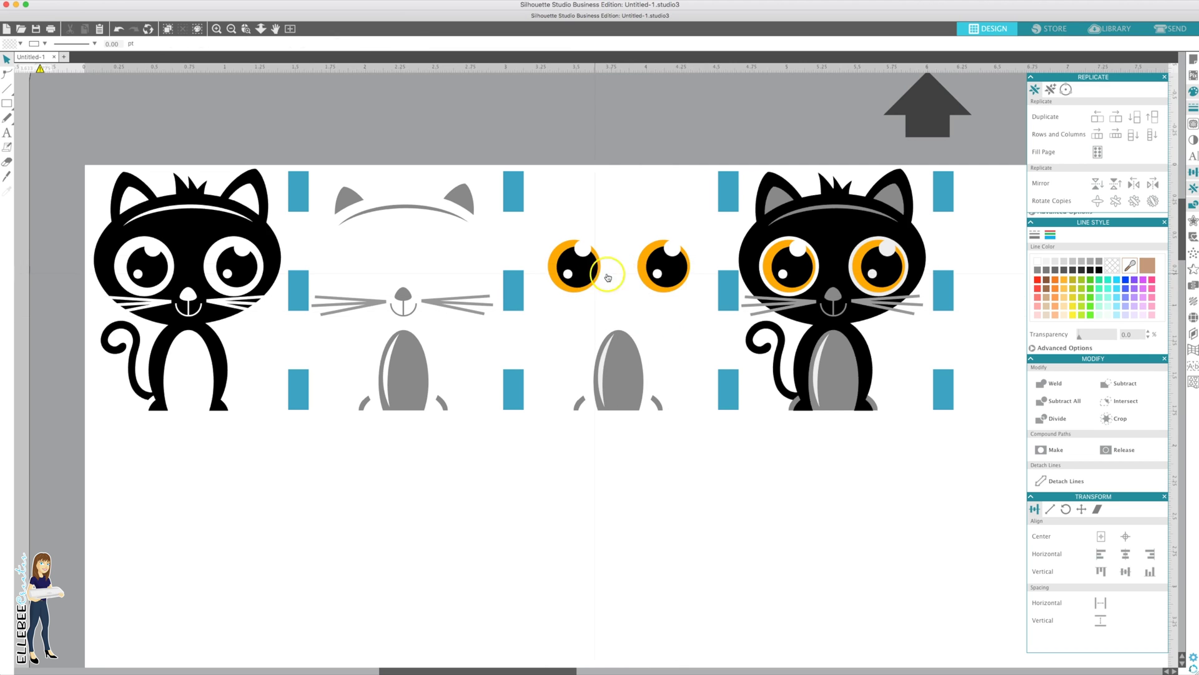
- Delete both black pupils from inside the third cat's orange eye rings
click(678, 271)
key(Delete)
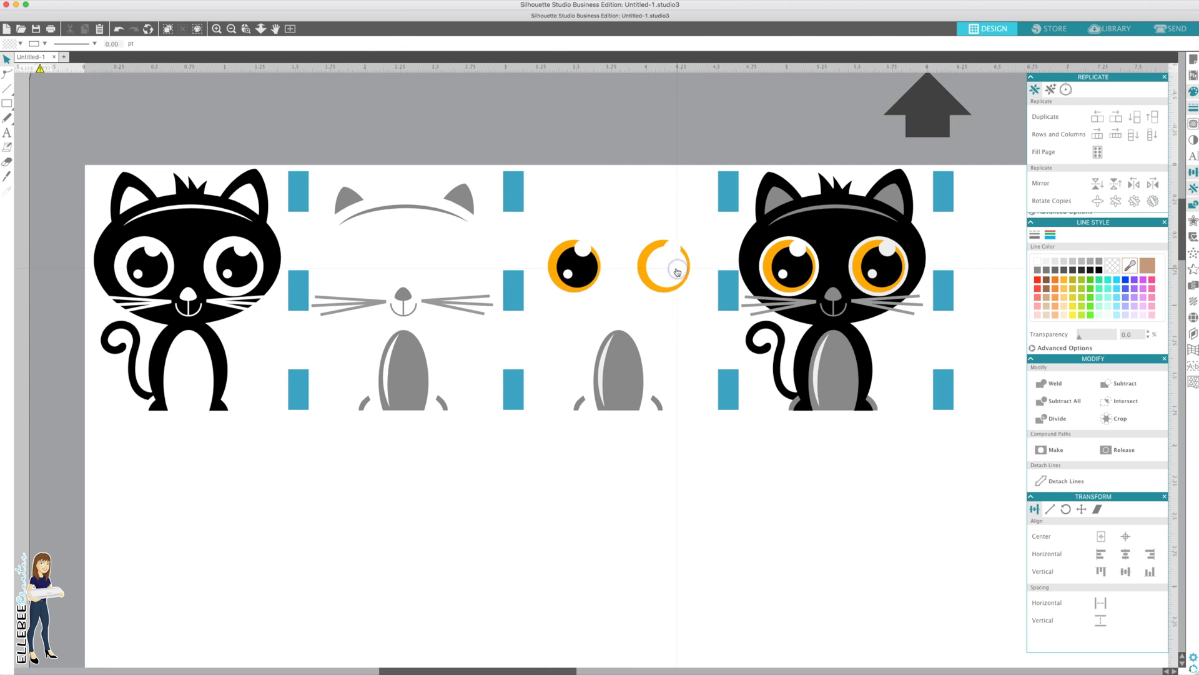
click(571, 268)
key(Delete)
- Delete the grey belly, its pale highlight and both grey foot accents from the third cat
click(611, 341)
key(Delete)
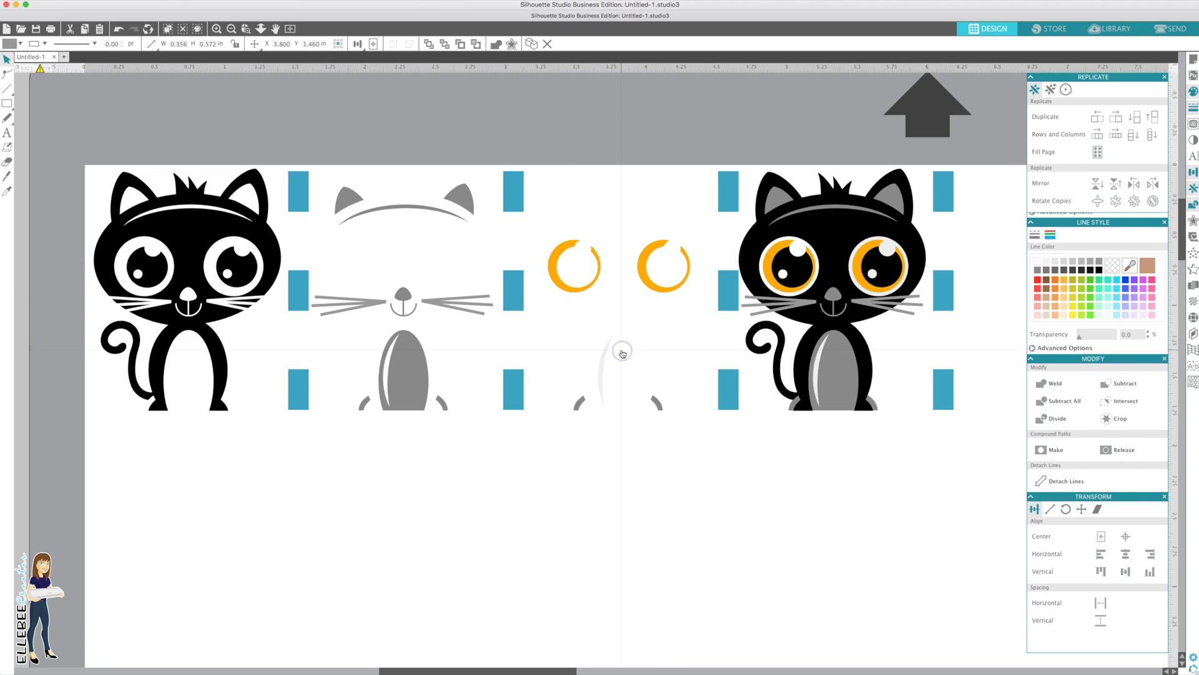
drag(559, 347, 670, 424)
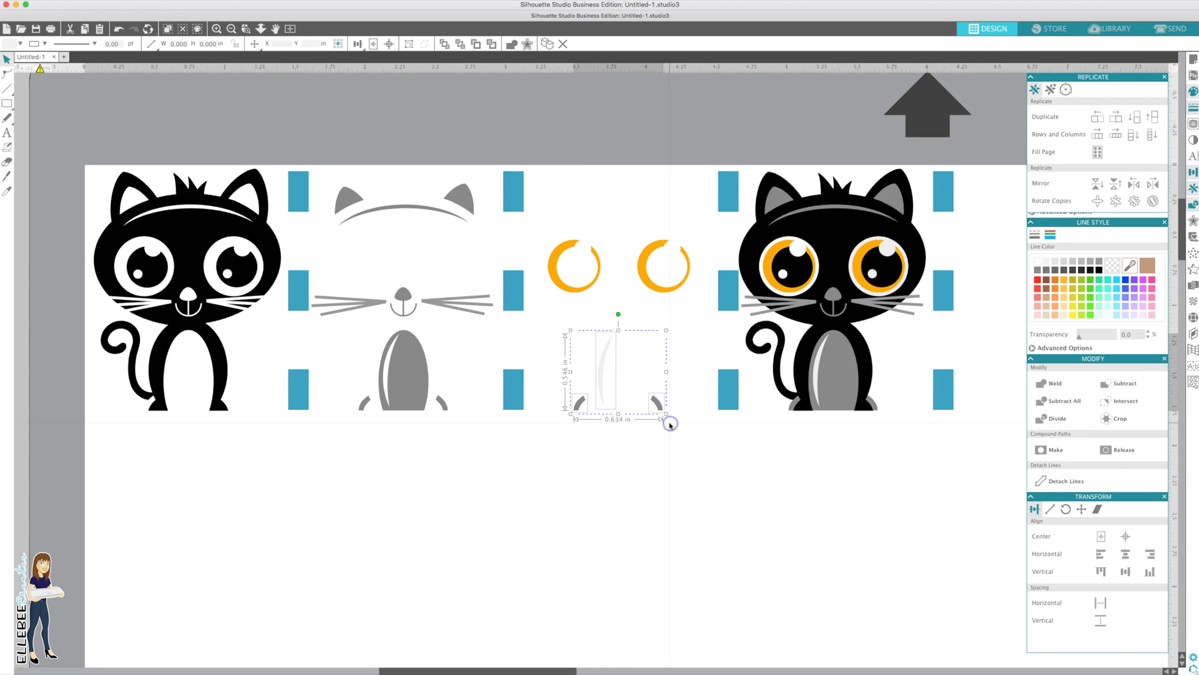
key(Delete)
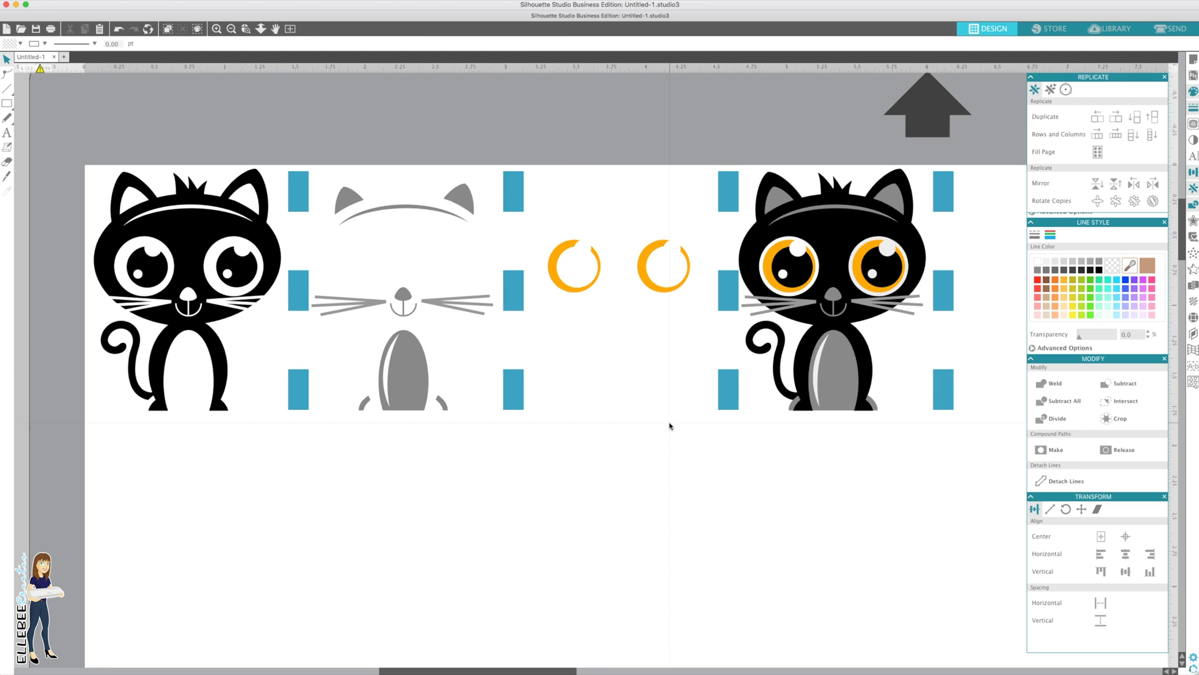
- Delete the black body, the grey forehead stripe and both grey inner ears from the fourth cat
scroll(670, 426, right, 5)
scroll(670, 426, right, 1)
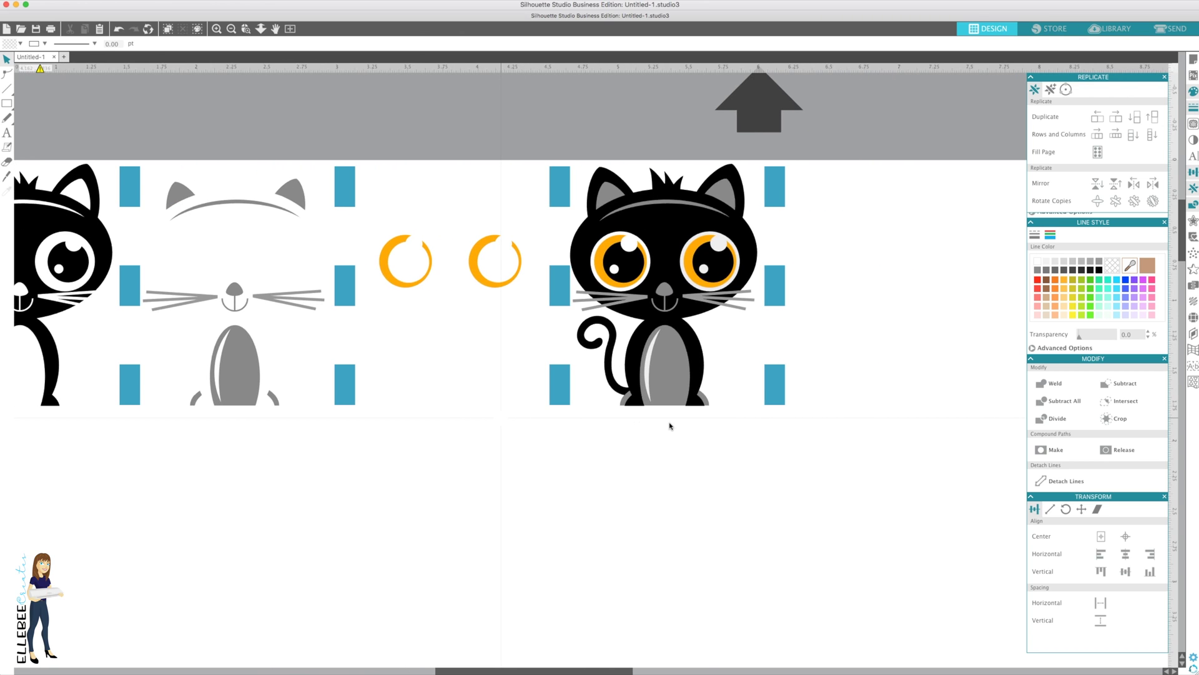
click(710, 270)
key(Delete)
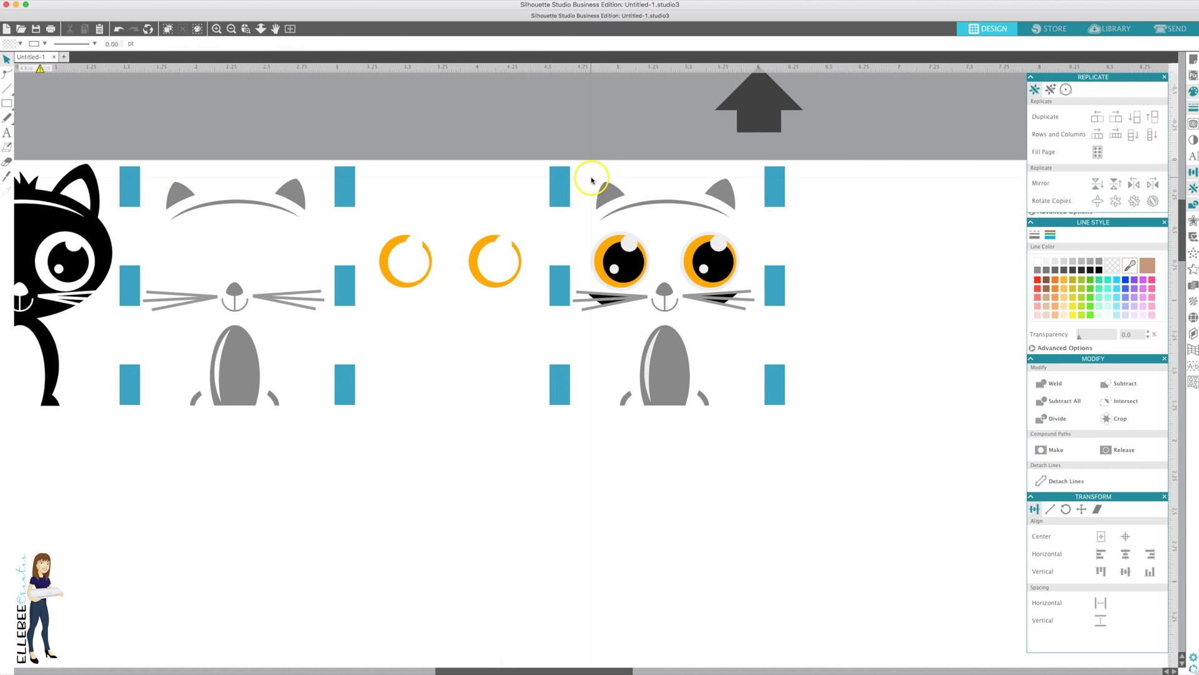
click(677, 203)
key(Delete)
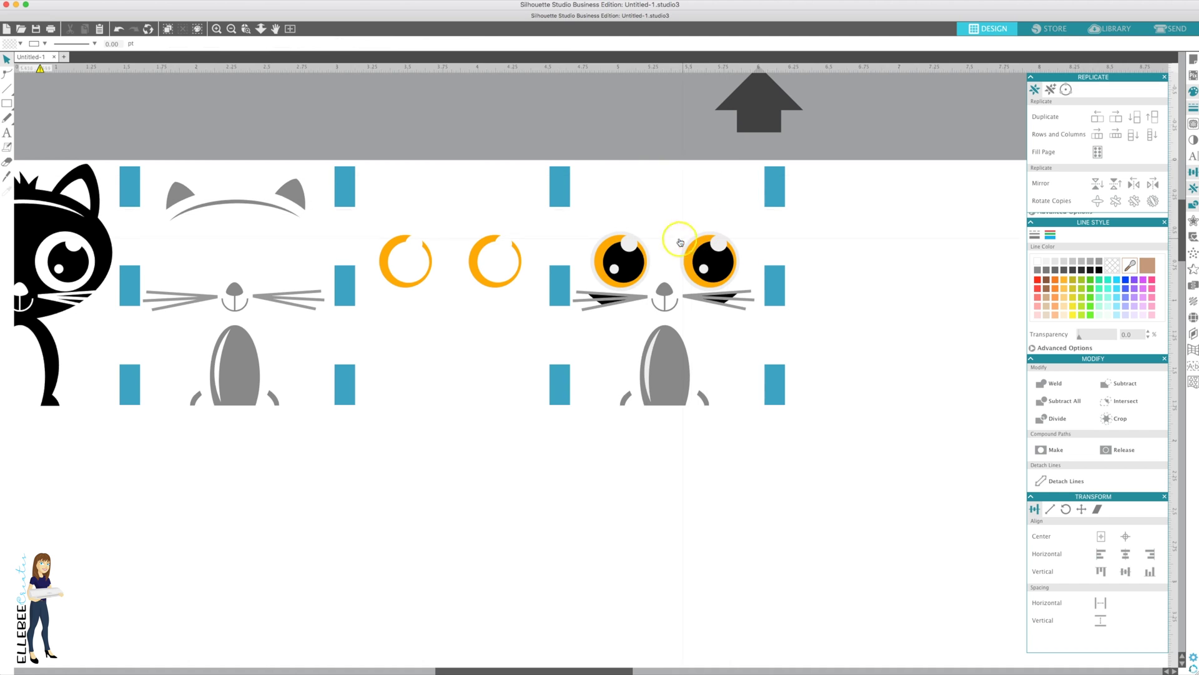
- Delete the black pupils and orange rings from both eyes of the fourth cat, keeping the white eye pieces
click(636, 260)
key(Delete)
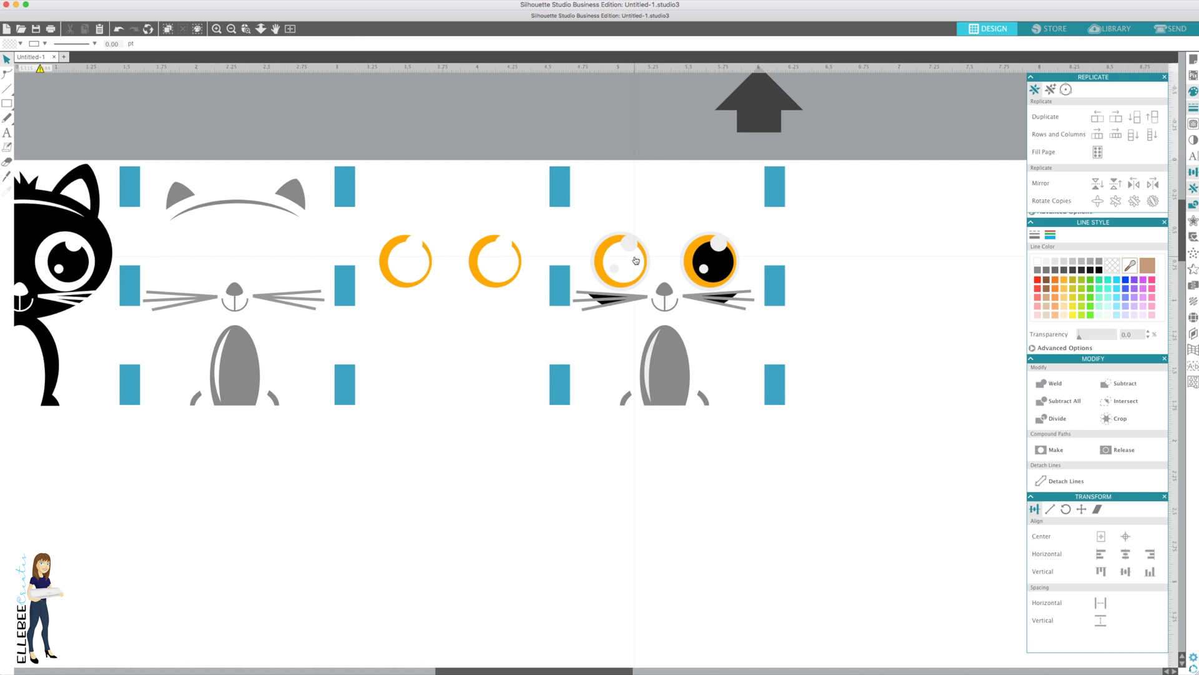
click(610, 254)
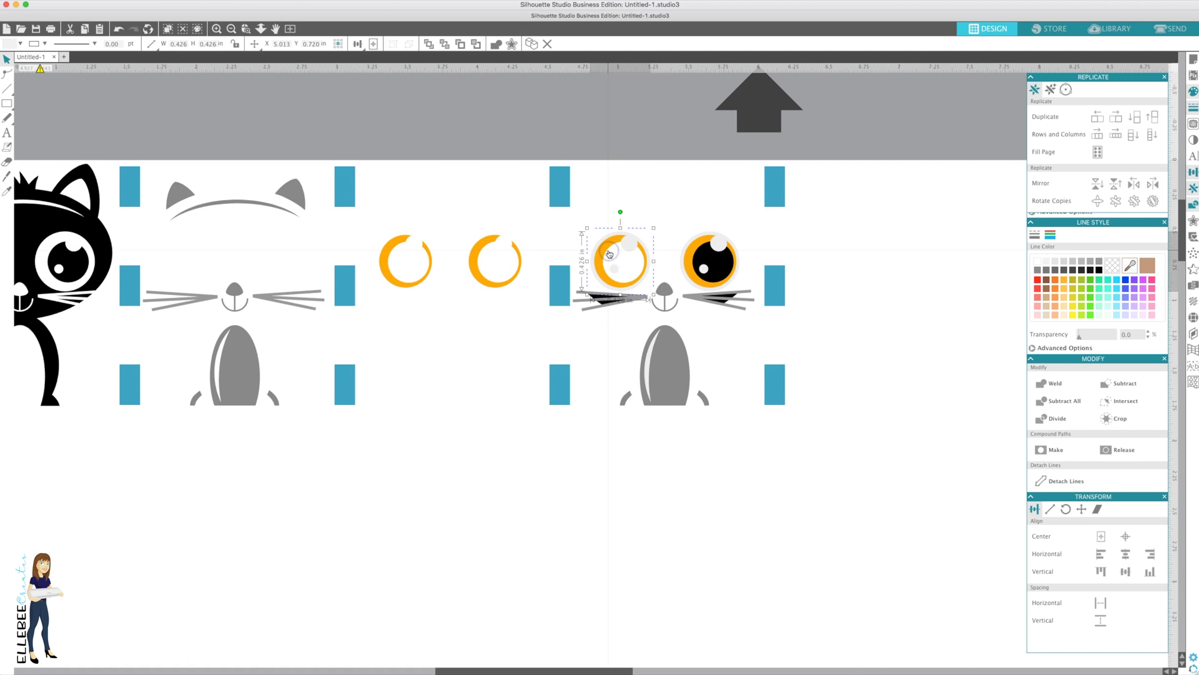
key(Delete)
key(super+z)
click(615, 245)
key(Delete)
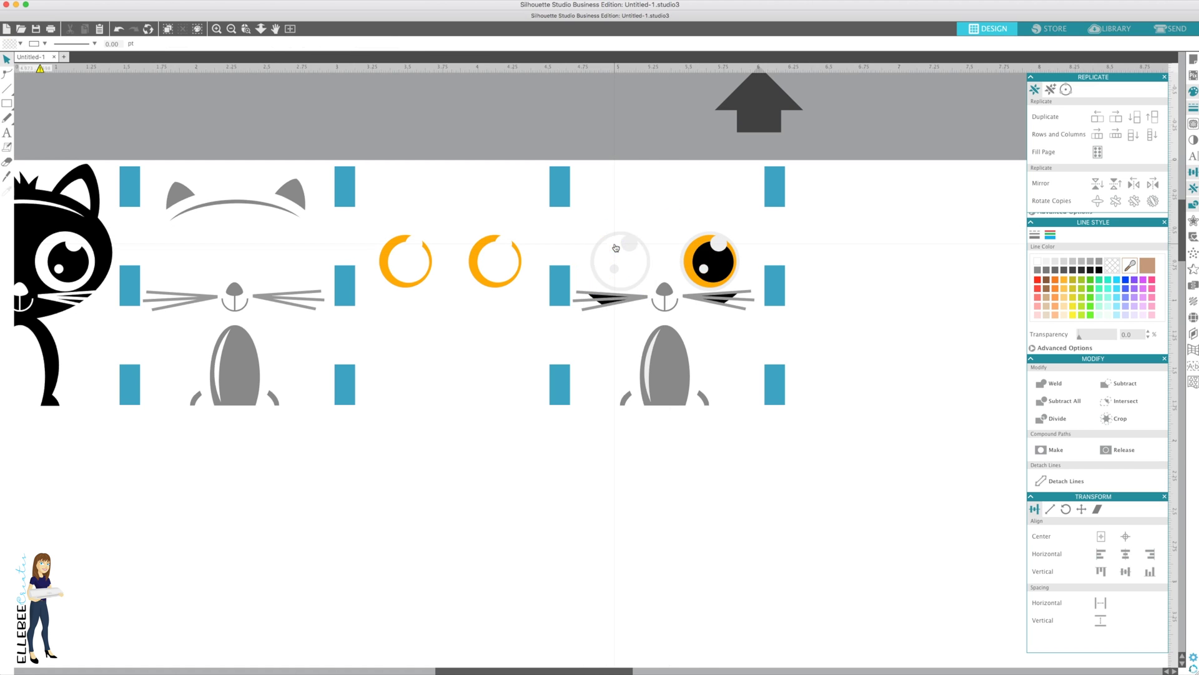
click(700, 263)
key(Delete)
click(699, 258)
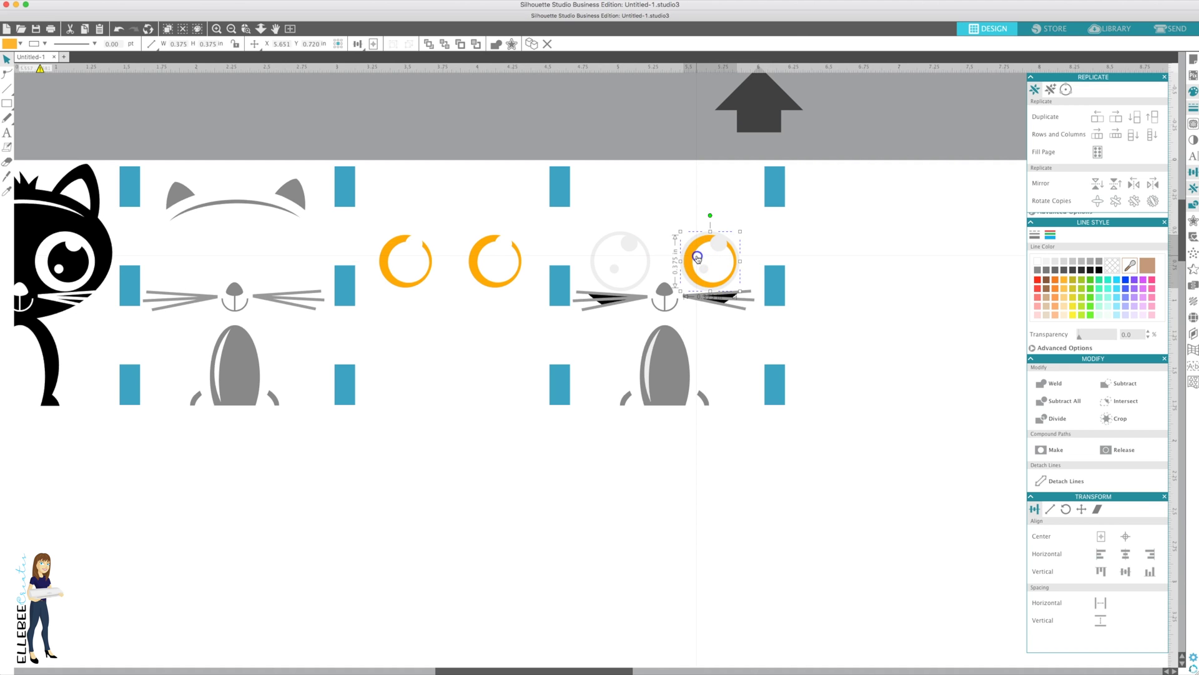
key(Delete)
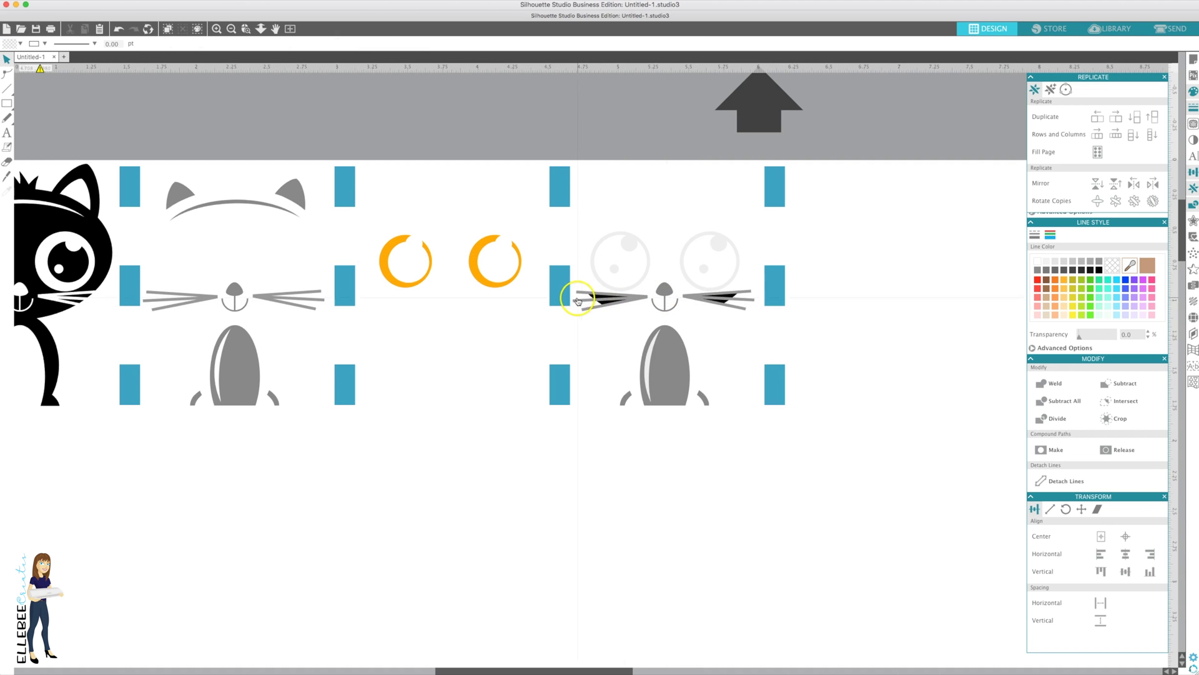
- Delete the grey whiskers, nose, belly and foot accents from the fourth cat, keeping the pale belly highlight
click(634, 304)
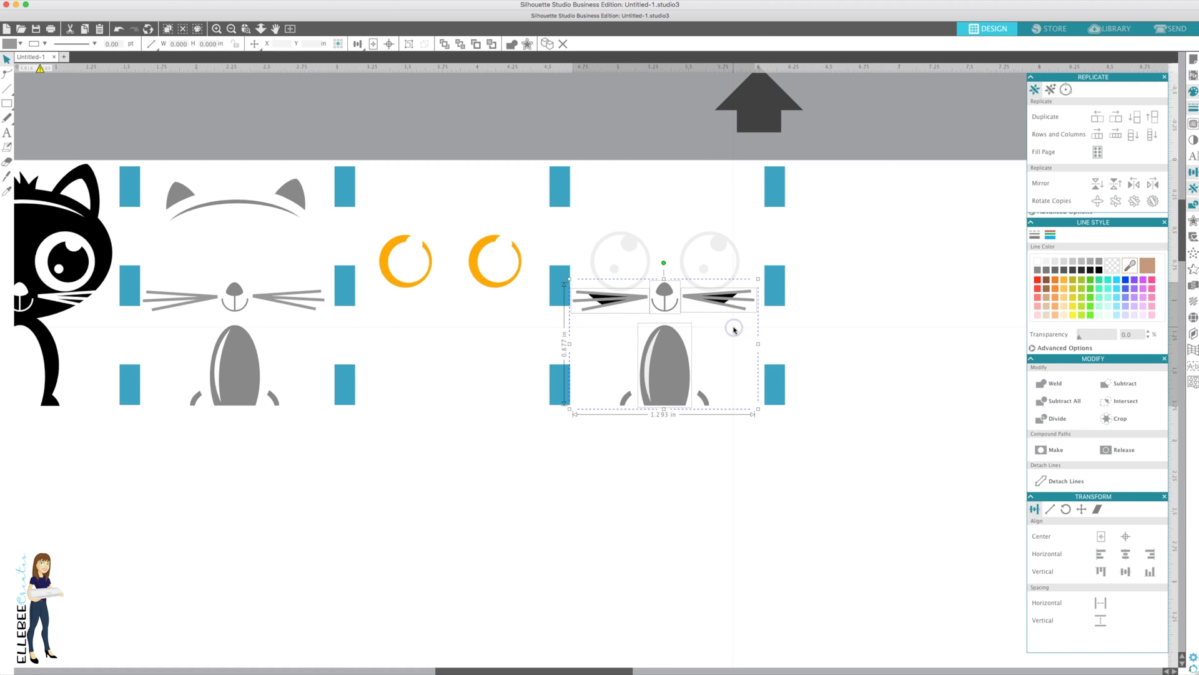
key(Delete)
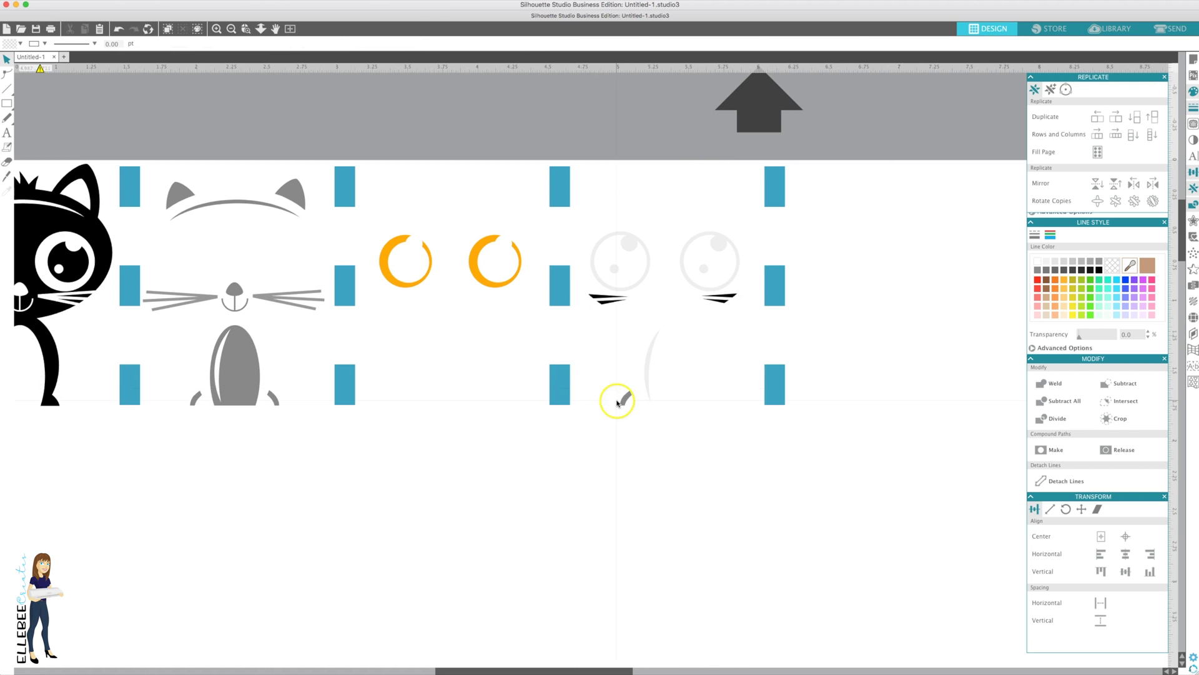
click(621, 400)
key(Delete)
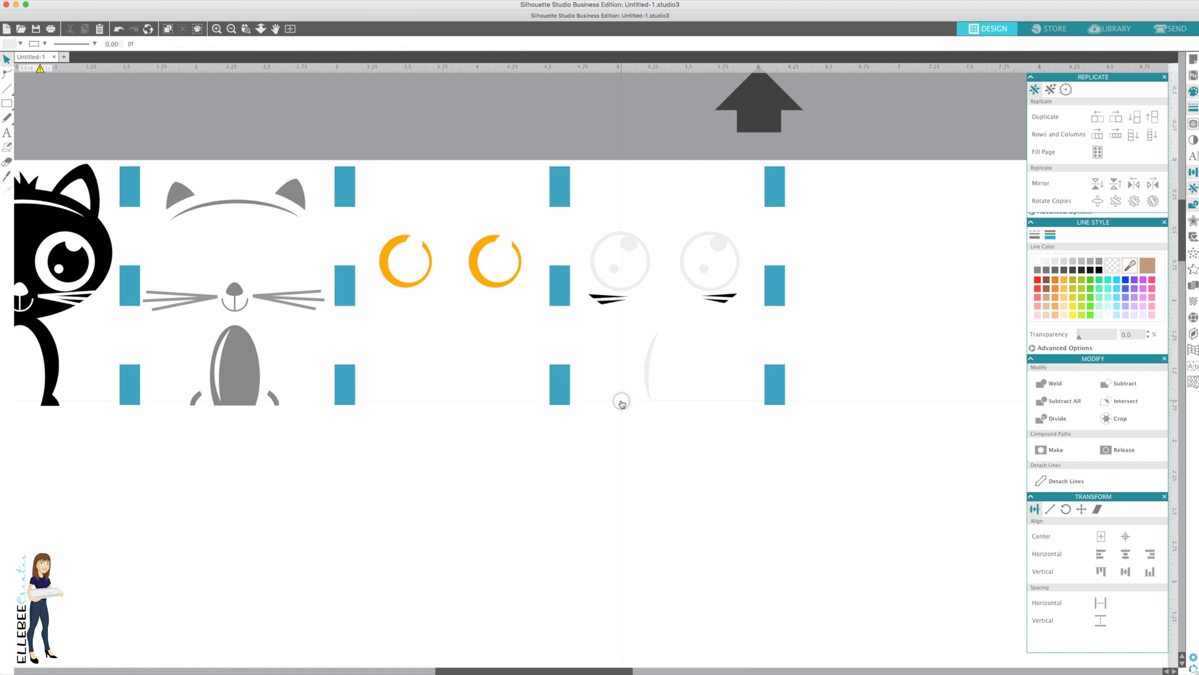
- Delete the remaining black whisker slivers from both sides of the fourth cat
click(597, 298)
key(Delete)
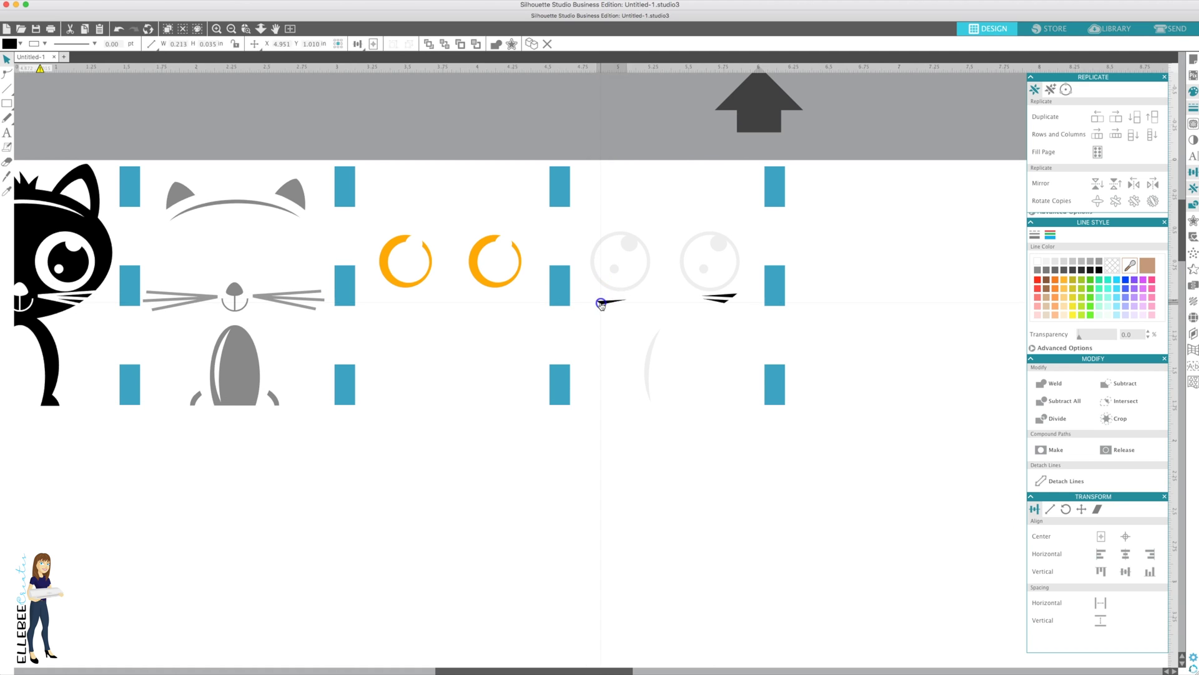
click(725, 296)
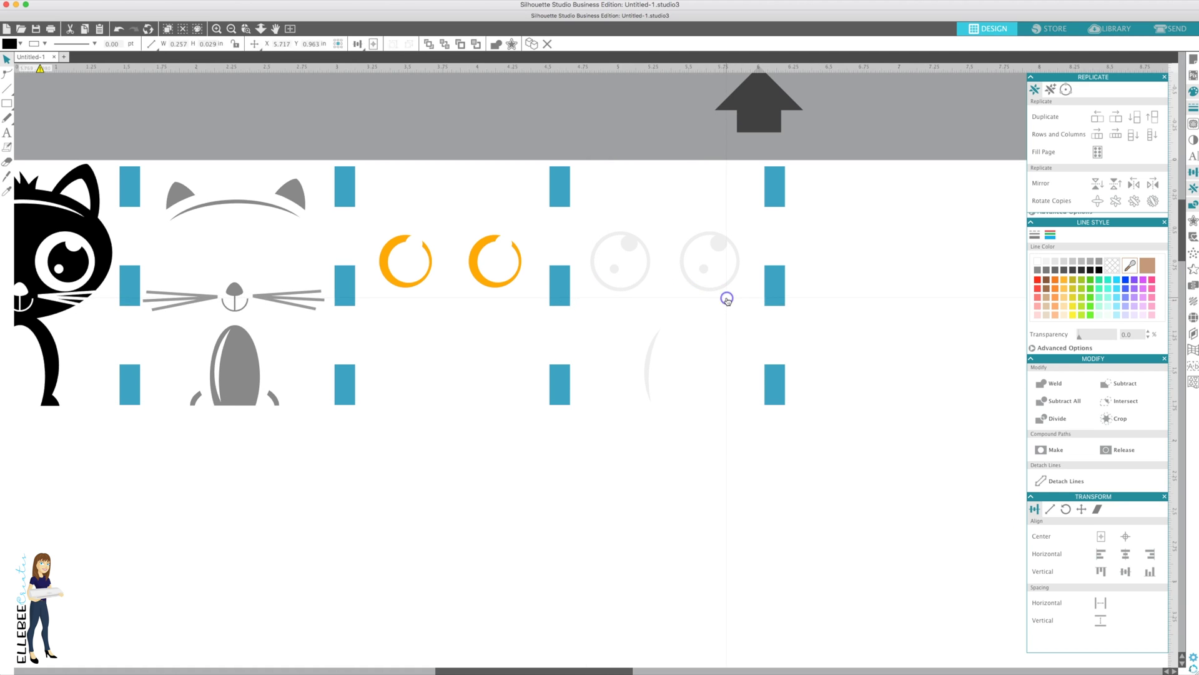
key(Delete)
click(700, 313)
scroll(701, 315, left, 3)
scroll(701, 315, left, 2)
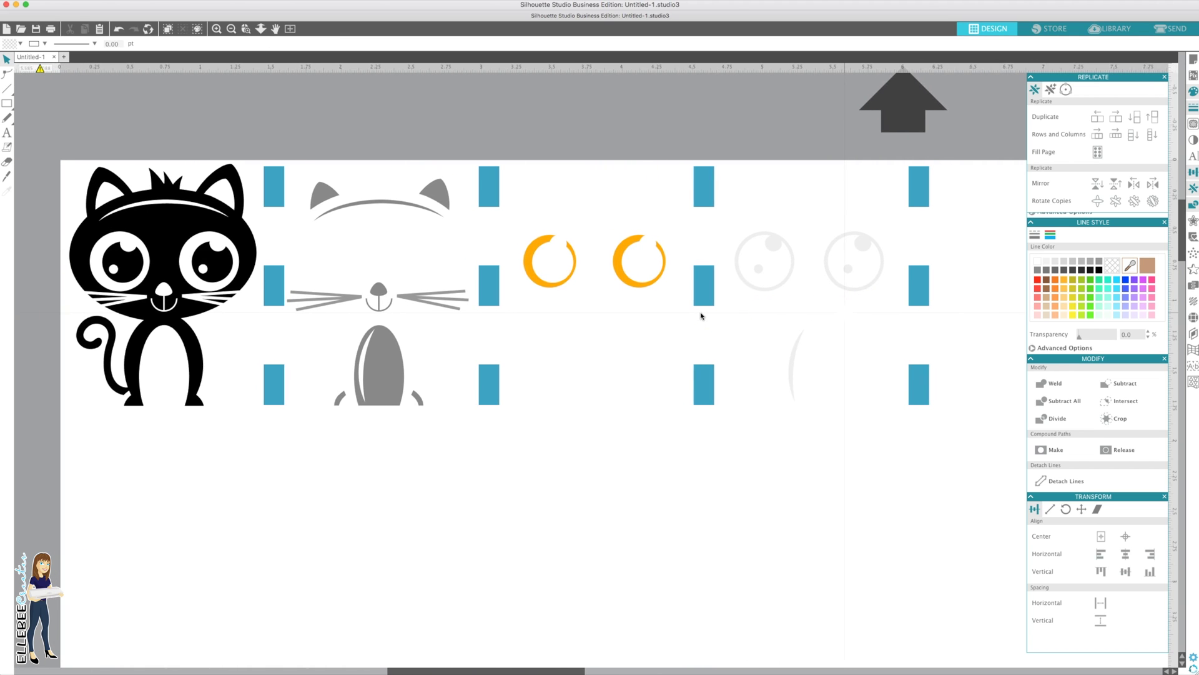